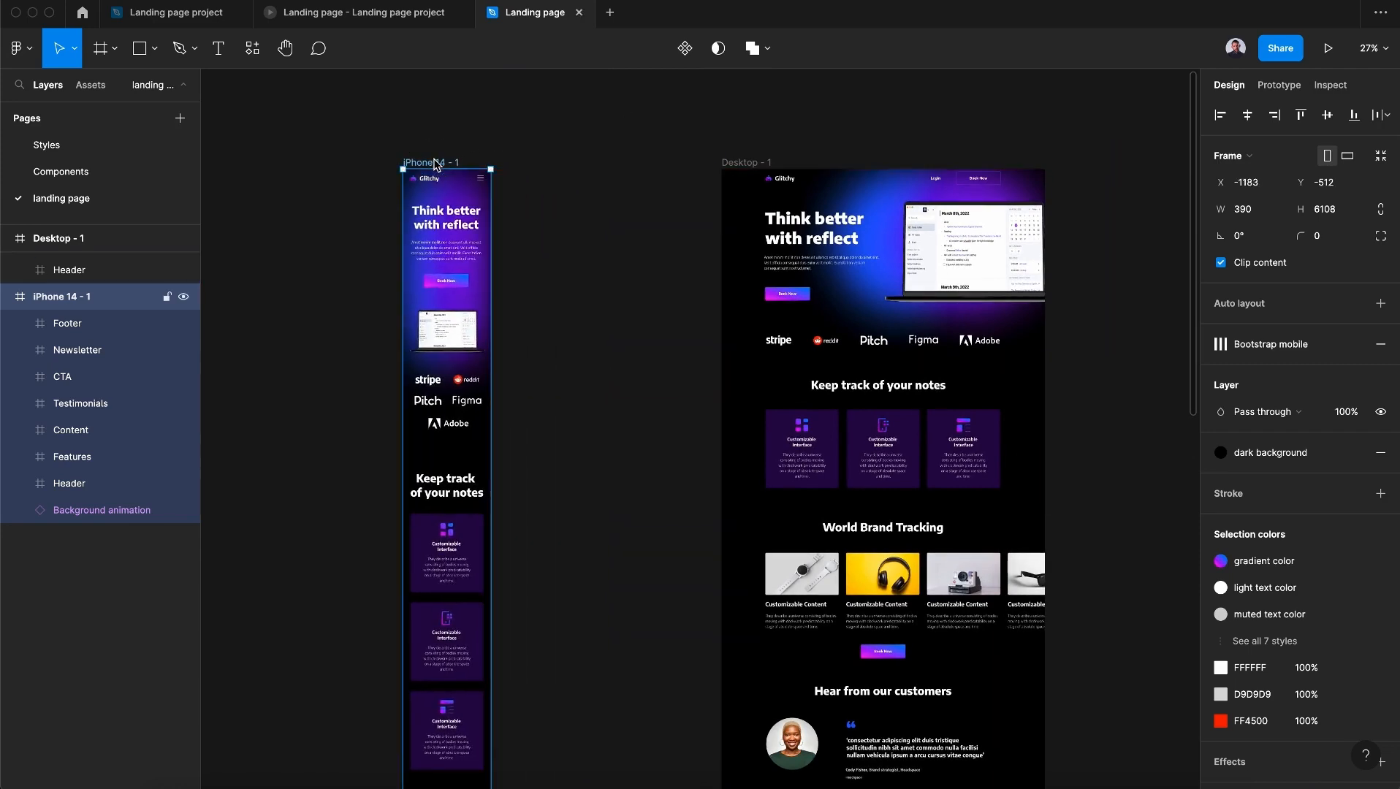
Step: Duplicate the iPhone 14 - 1 frame twice, placing the two copies beside the original
key("super+c")
key("super+v")
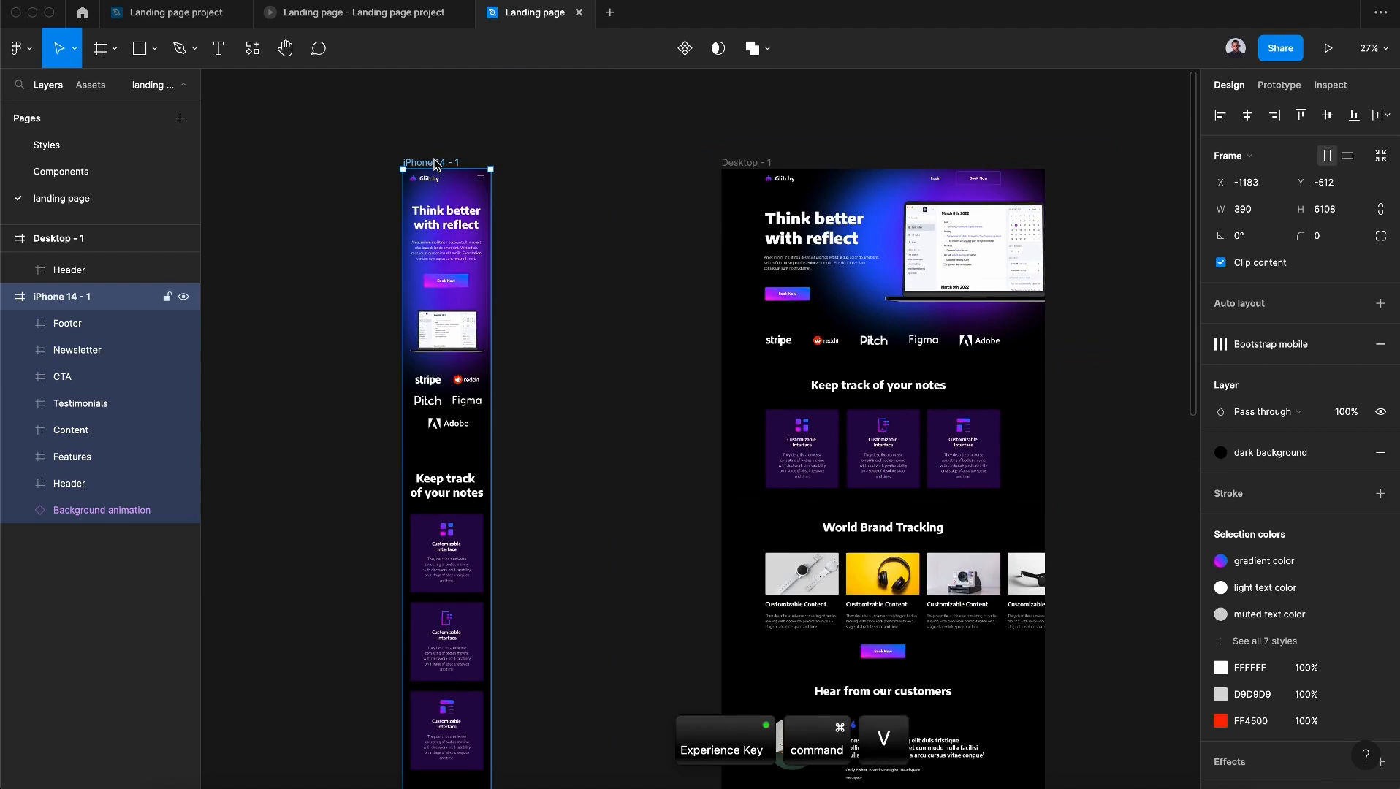
key("super+v")
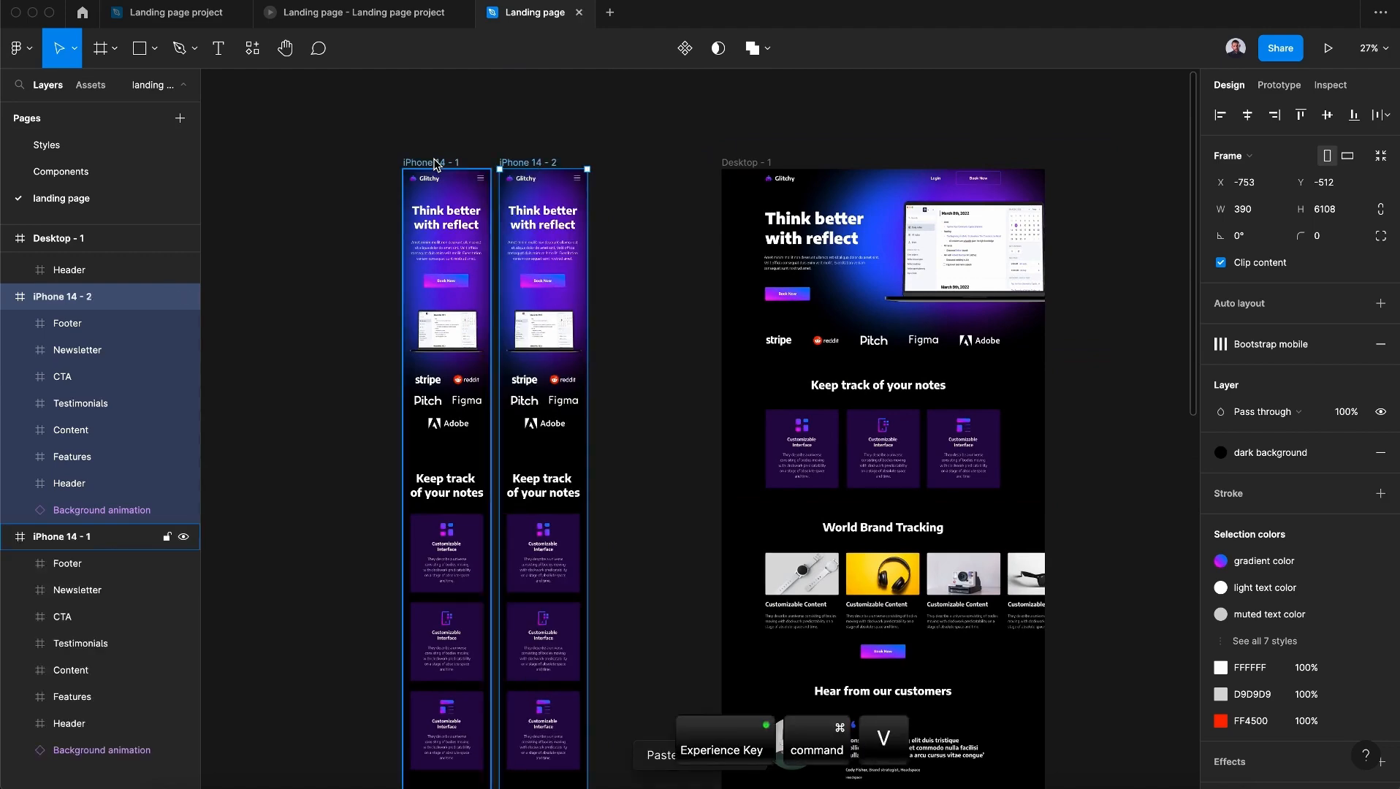
Step: Replace the testimonial photos in both copied frames with random images from Content Reel's Avatars (female) set
scroll(434, 164, "down", 15)
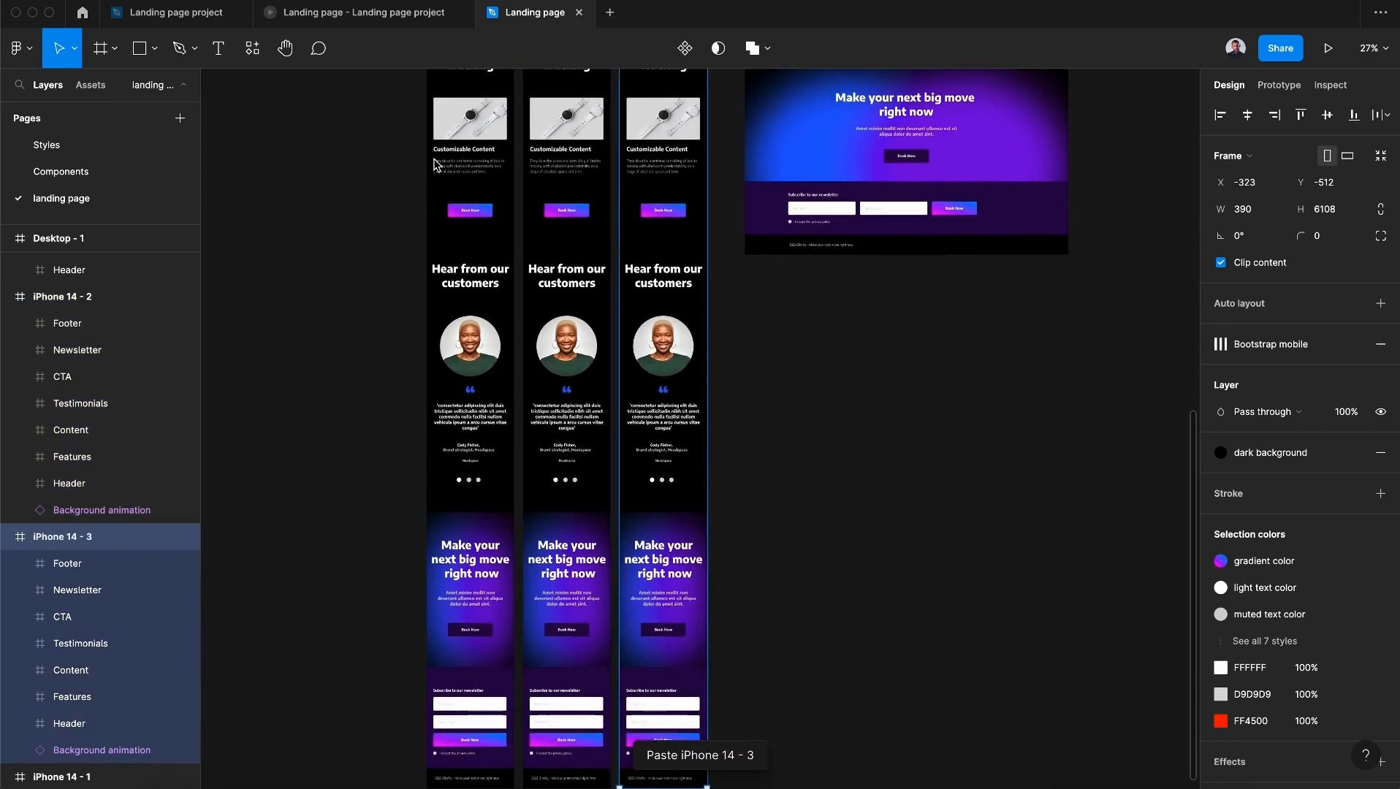
scroll(435, 165, "up", 3)
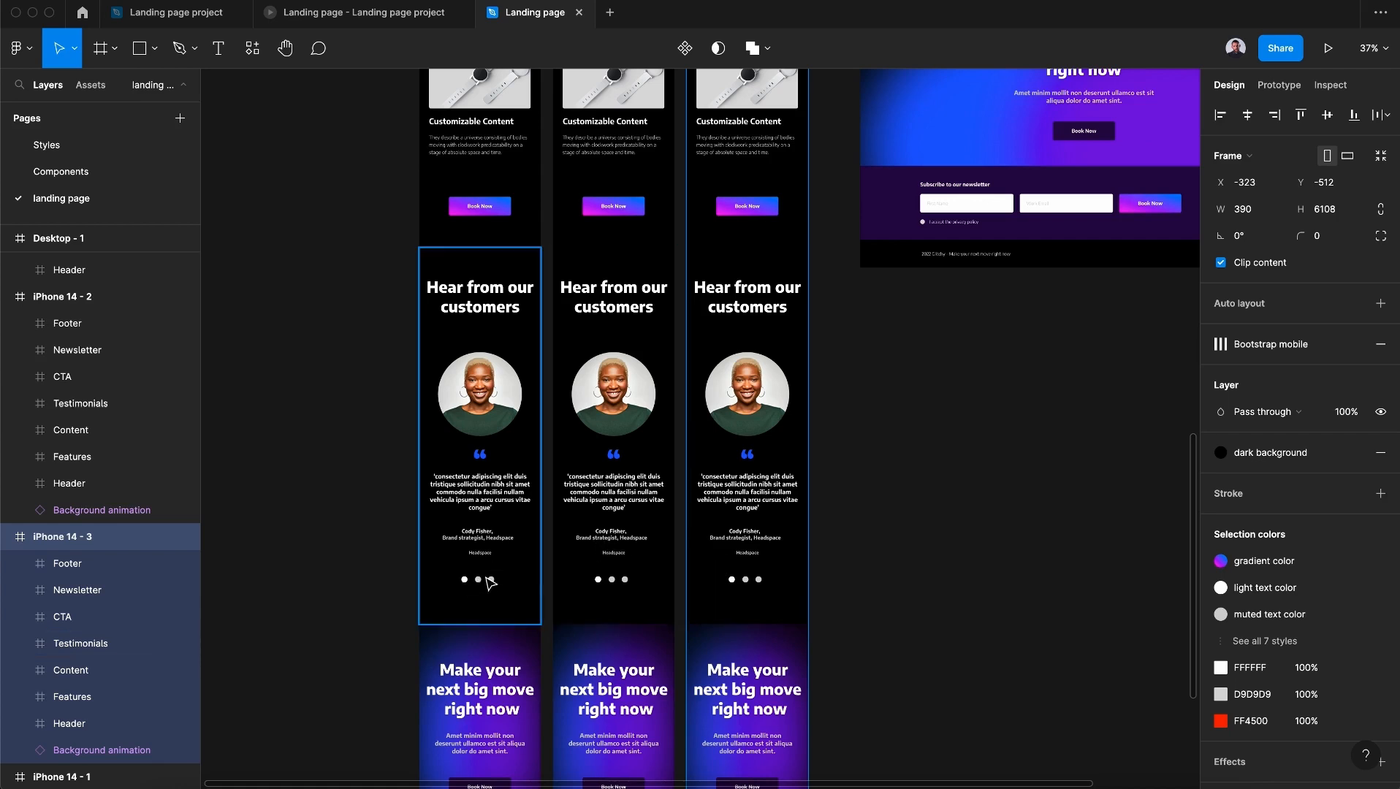
scroll(490, 581, "up", 5)
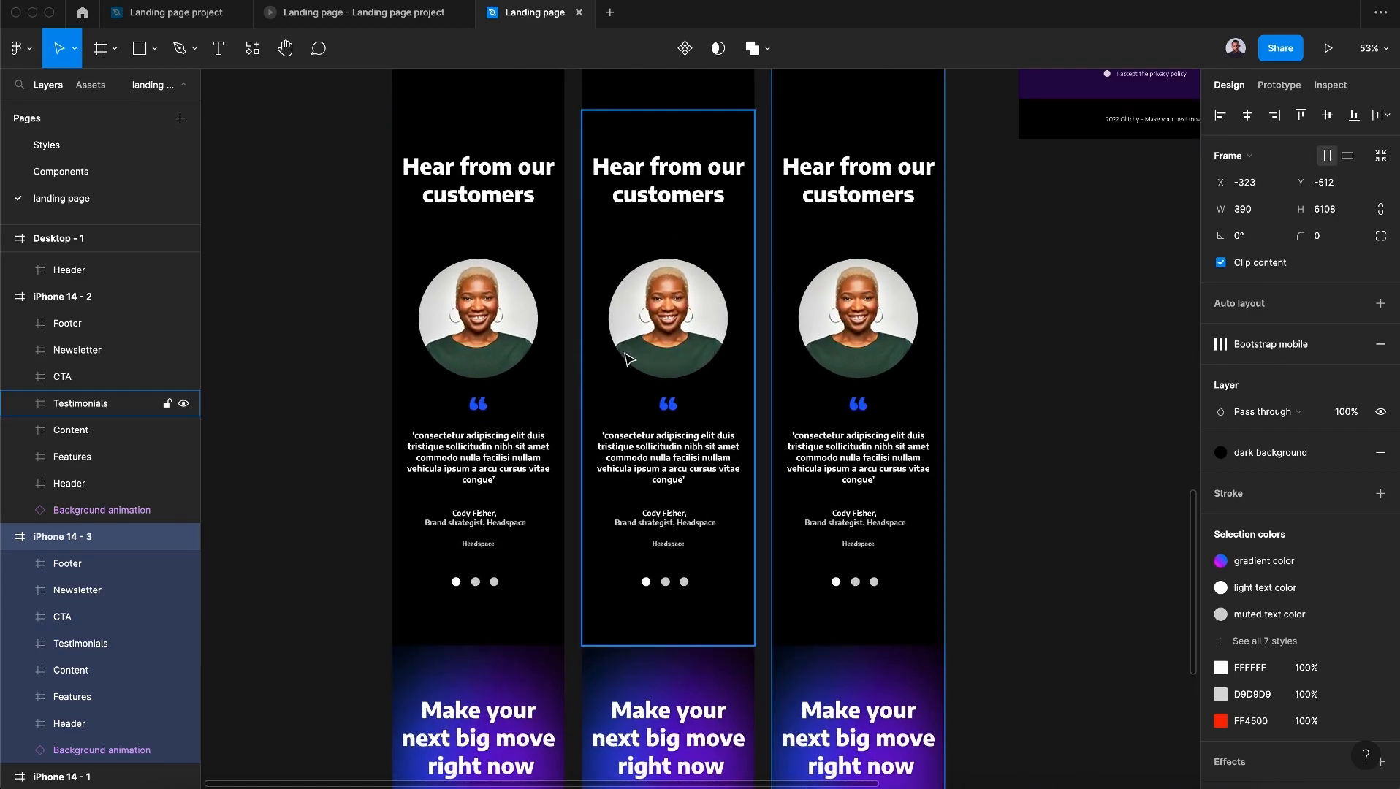
key("super")
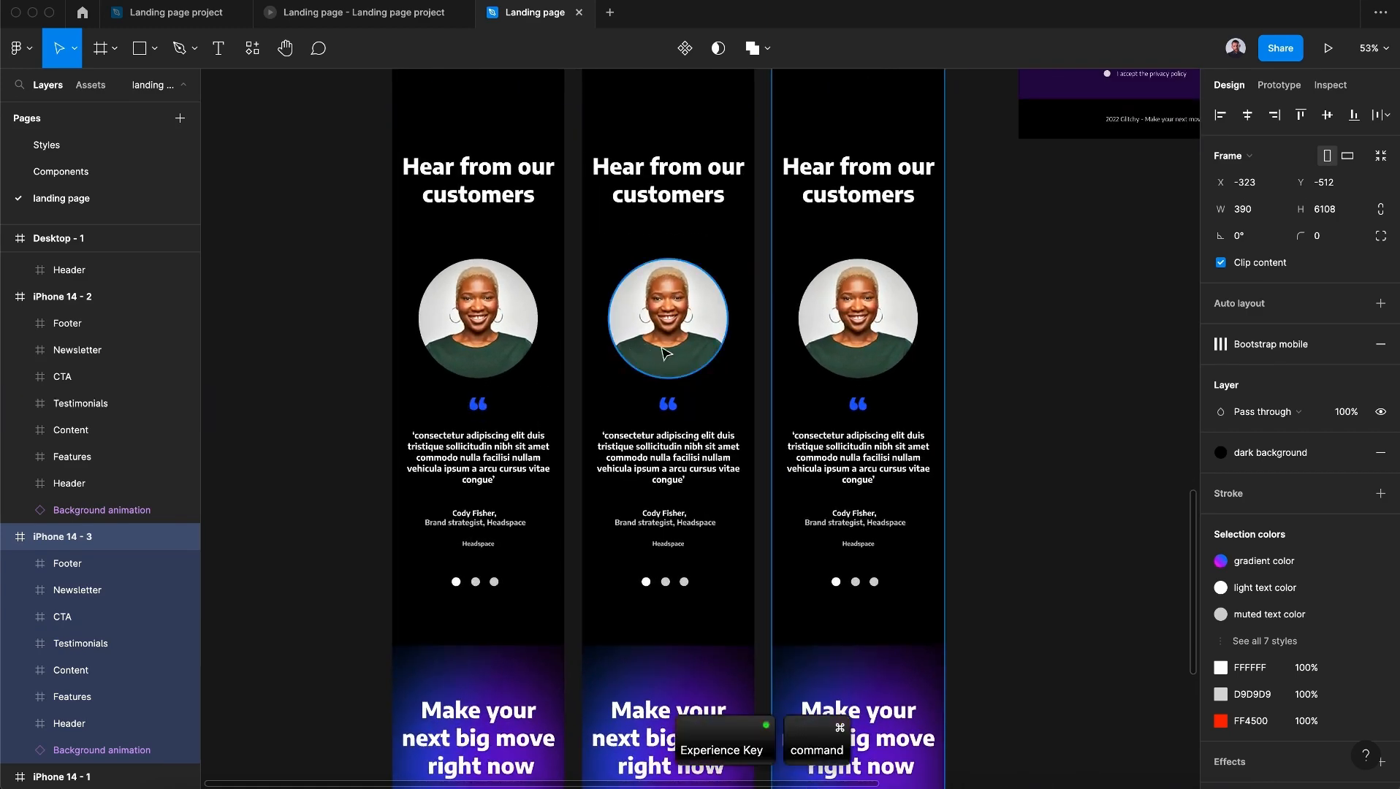
left_click(674, 352, "super")
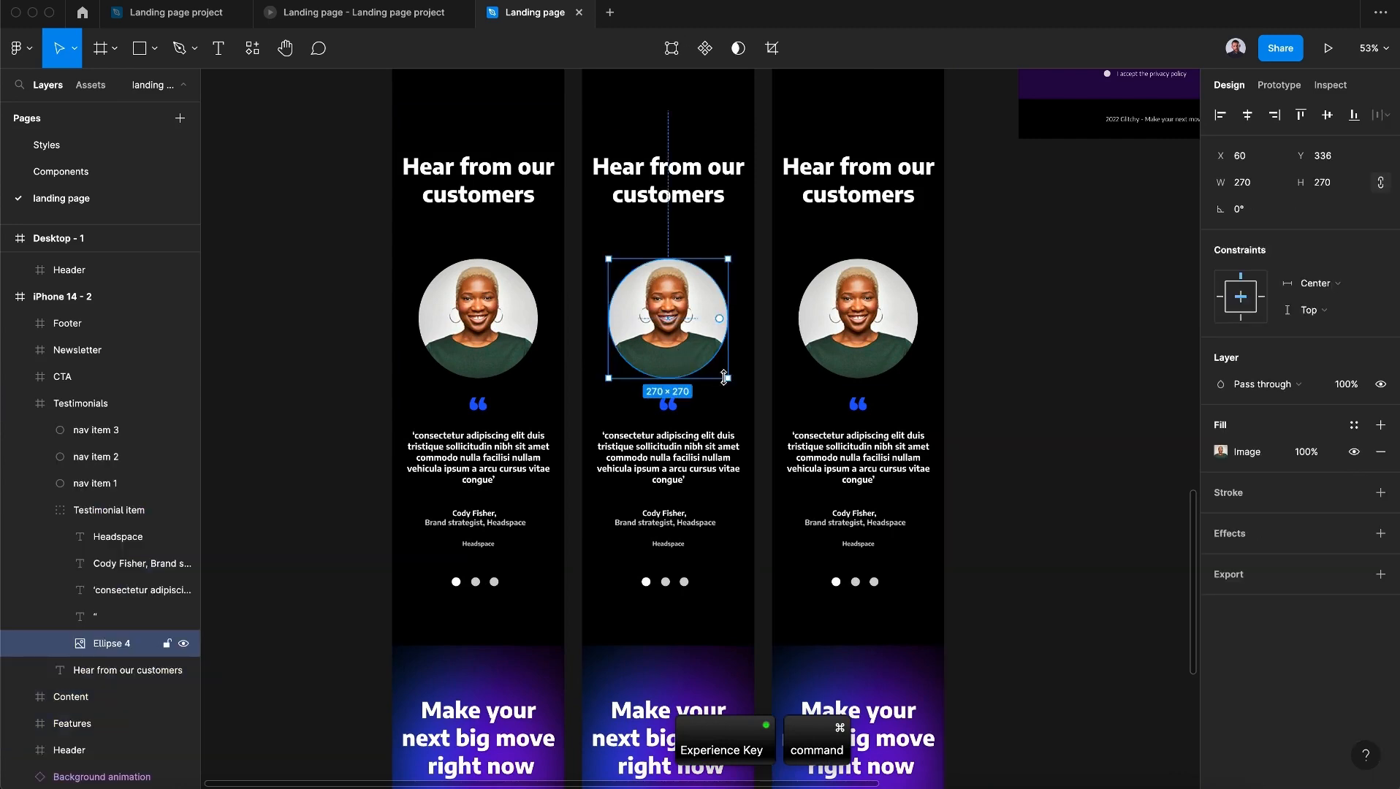
key("shift")
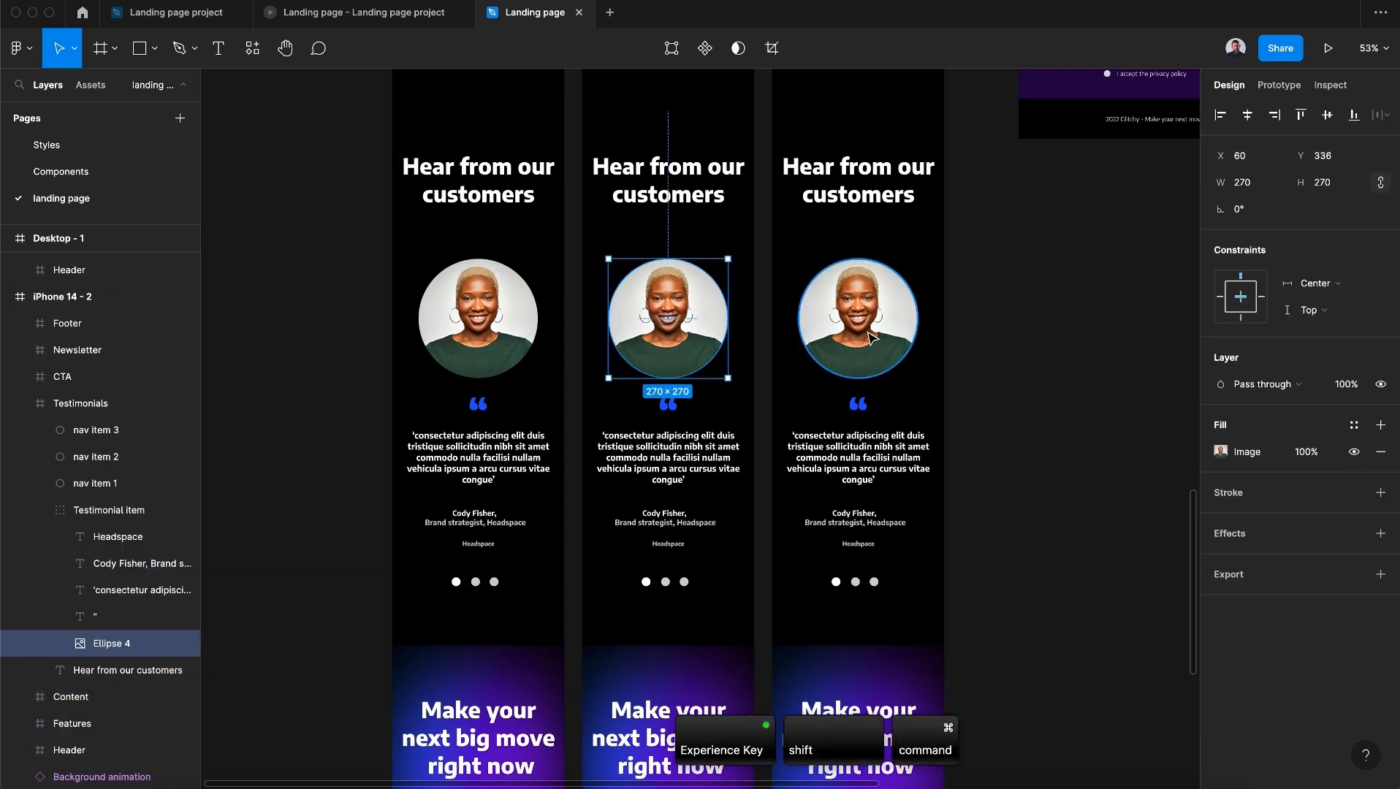
left_click(871, 337, "shift+super")
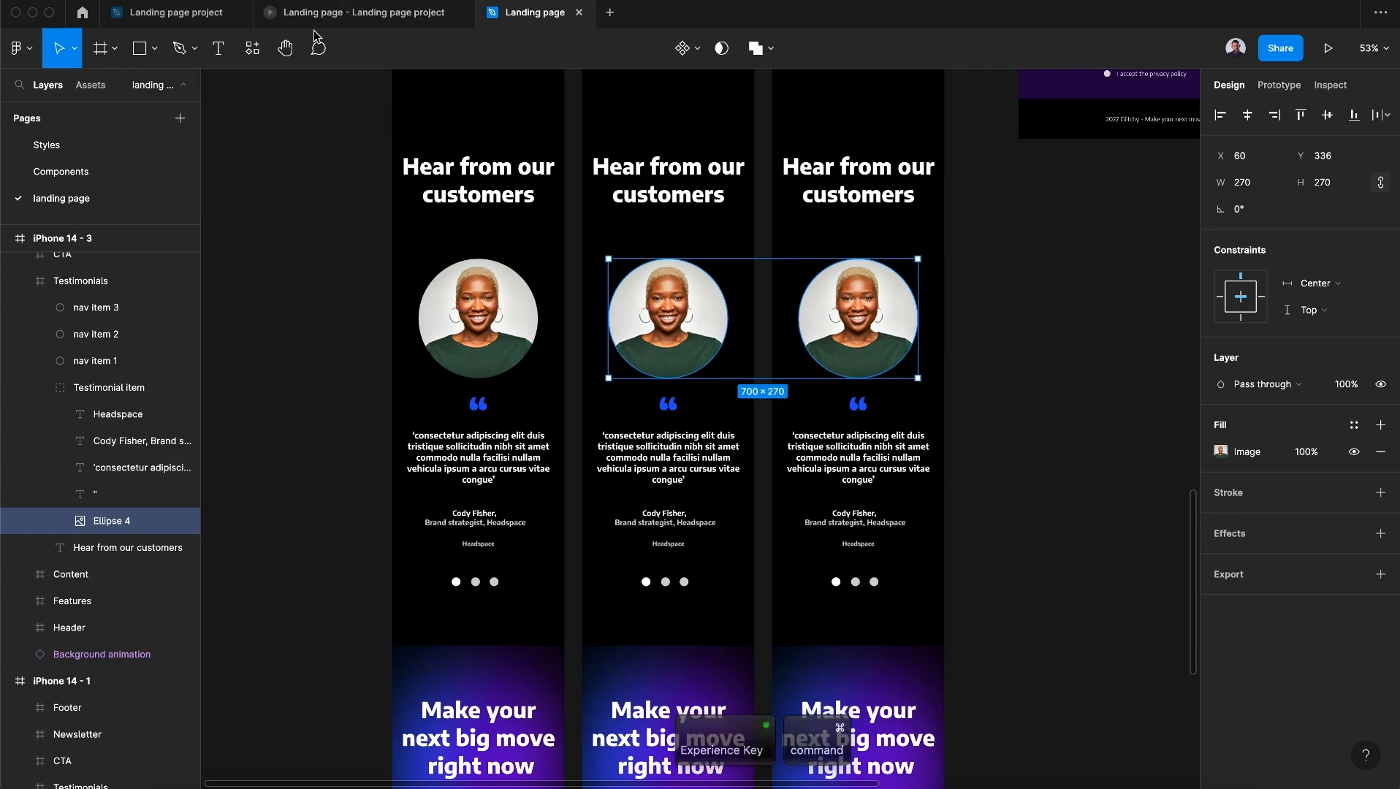
left_click(252, 48)
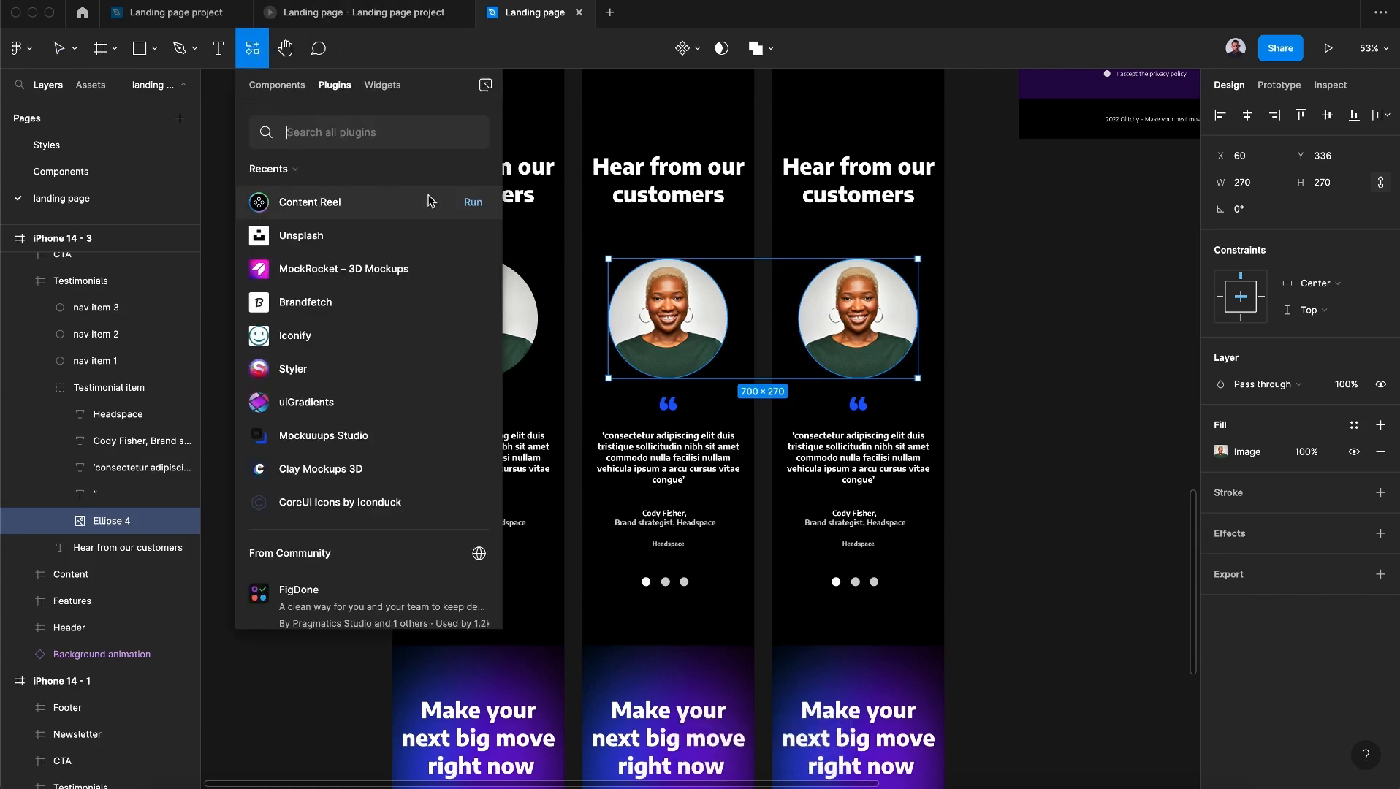
left_click(472, 208)
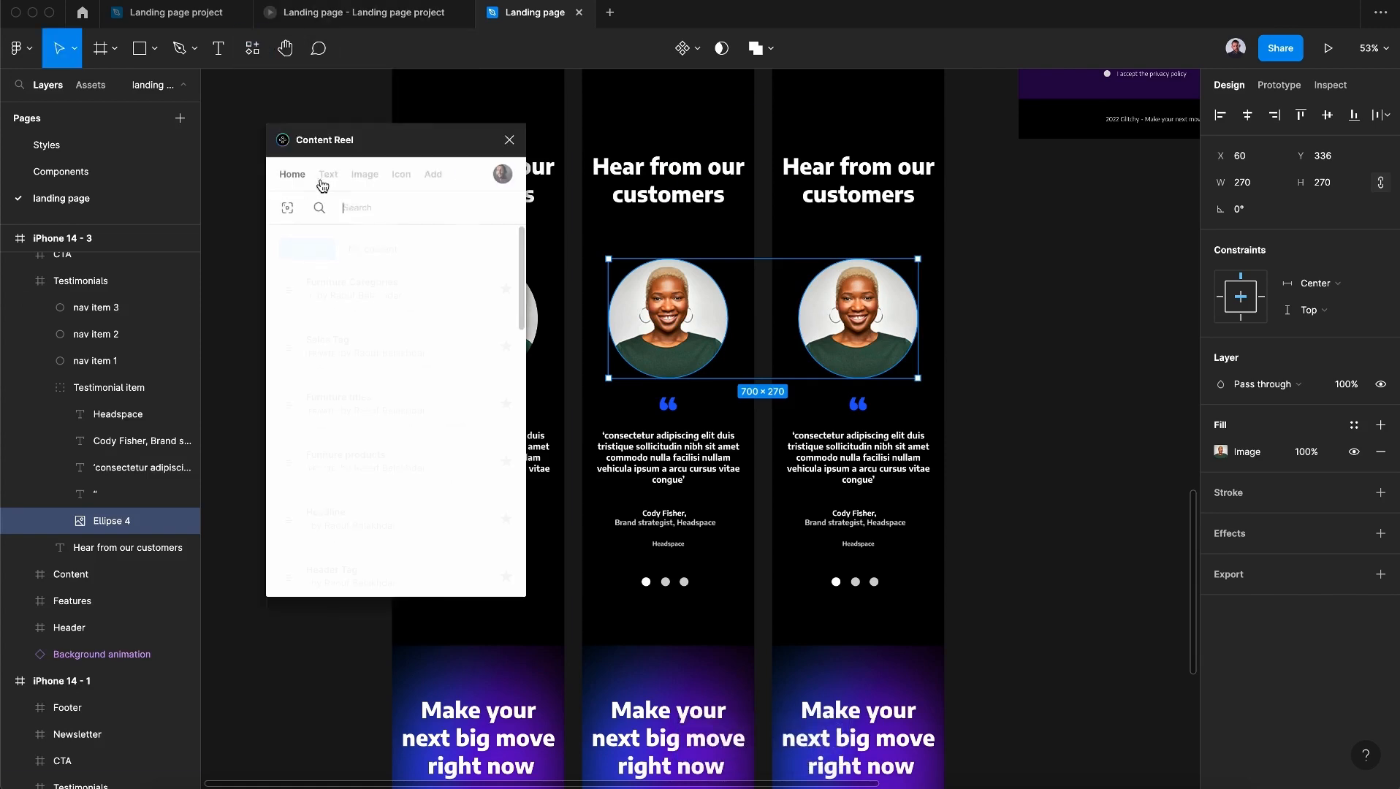
left_click(366, 179)
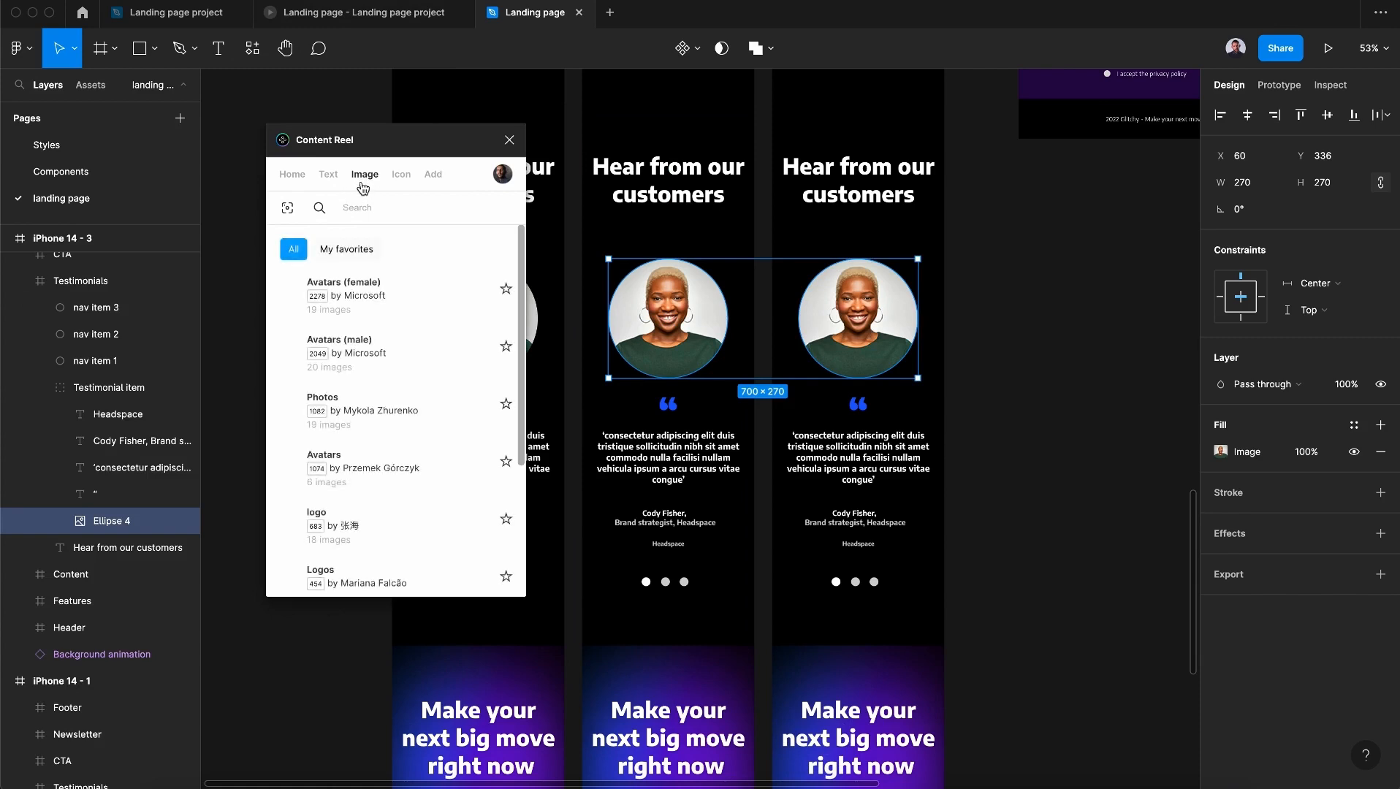
left_click(362, 293)
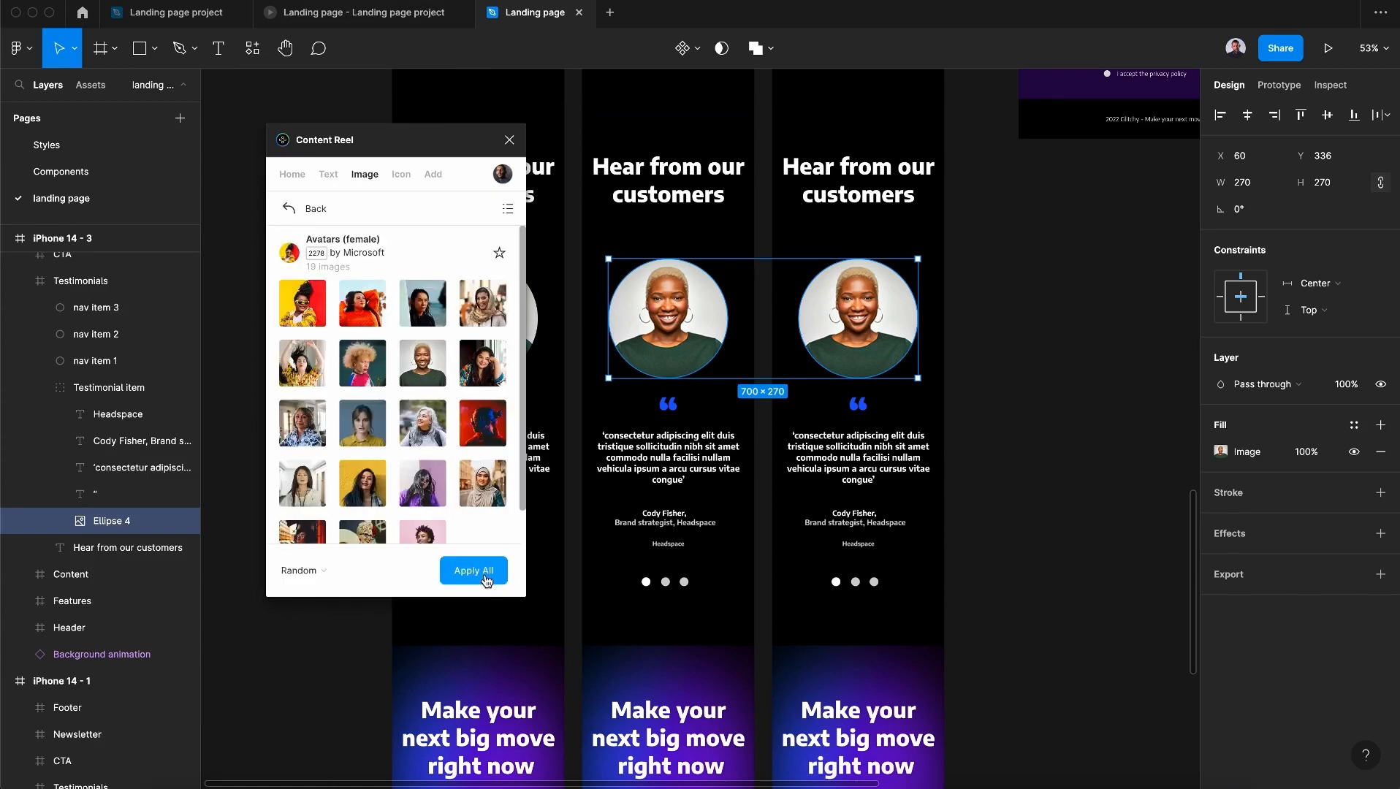
left_click(486, 575)
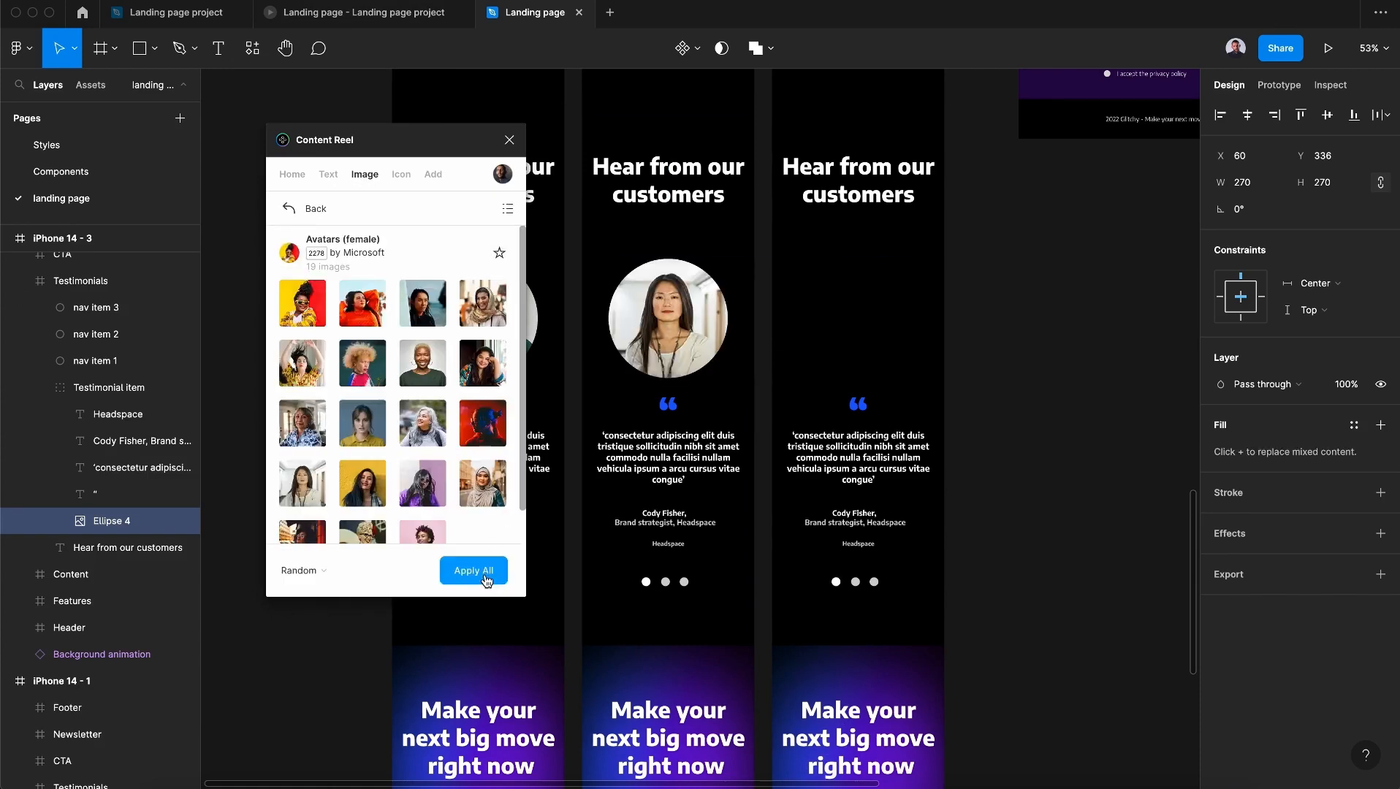
Step: Fill the testimonial quotes in both copied frames with Content Reel's Lorem Ipsum (short) text and close the plugin
left_click(328, 174)
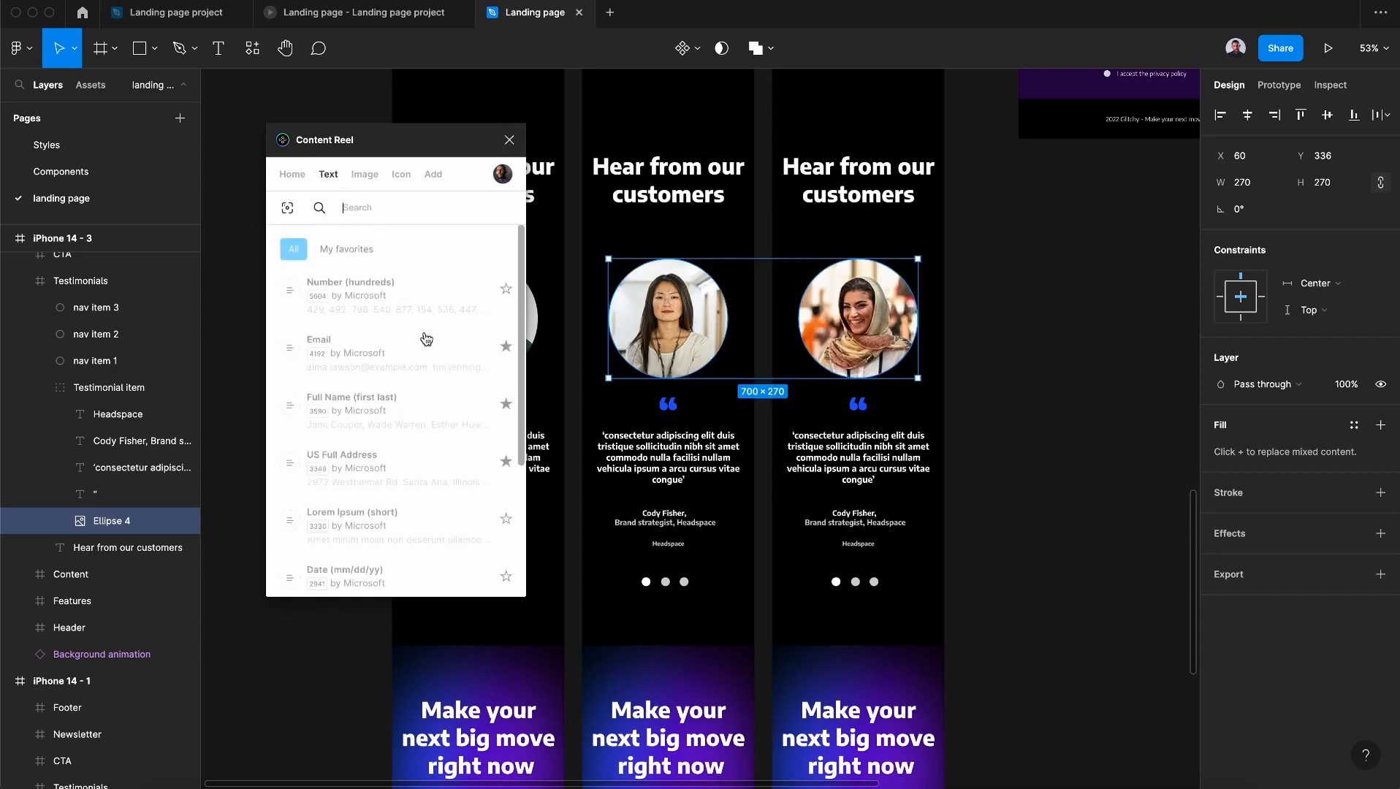
left_click(687, 453)
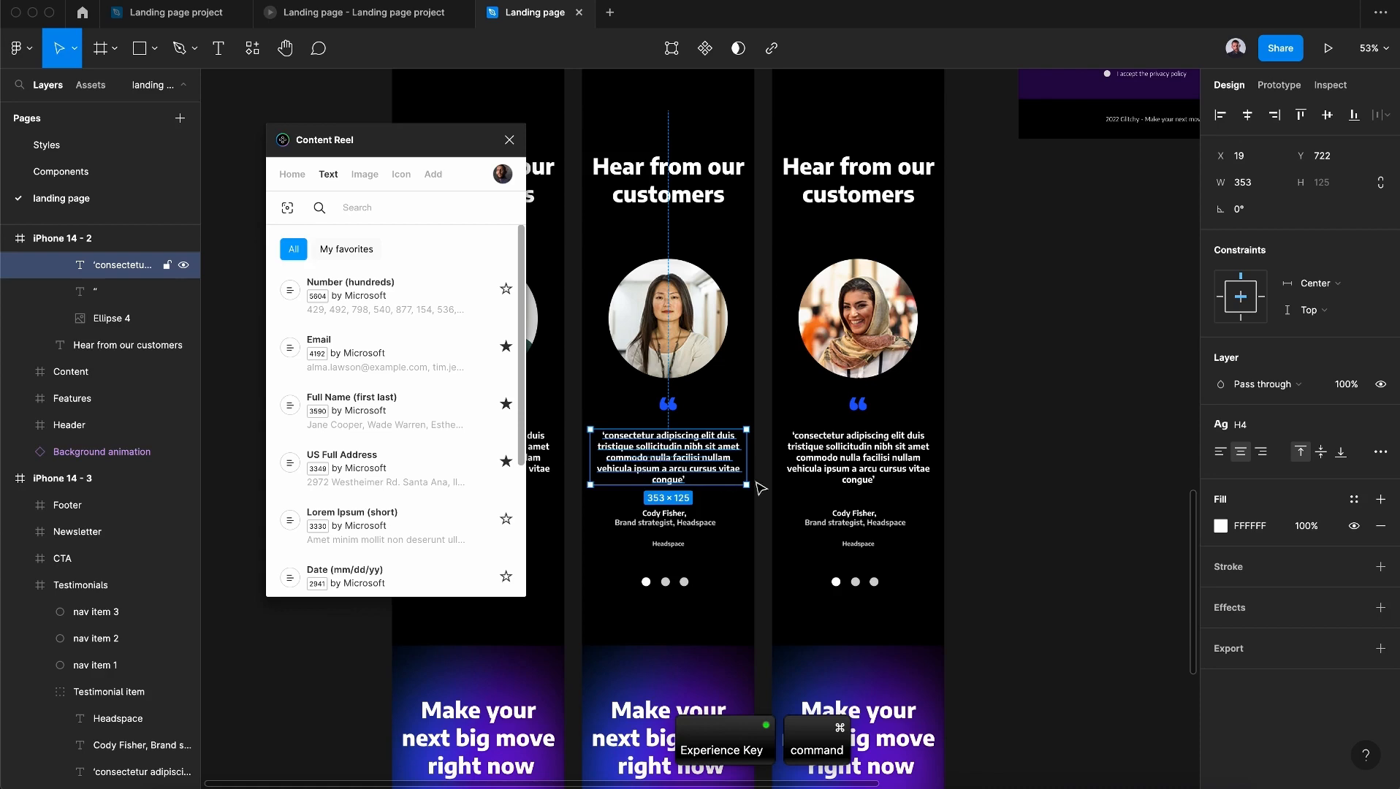
left_click(842, 465, "shift+super")
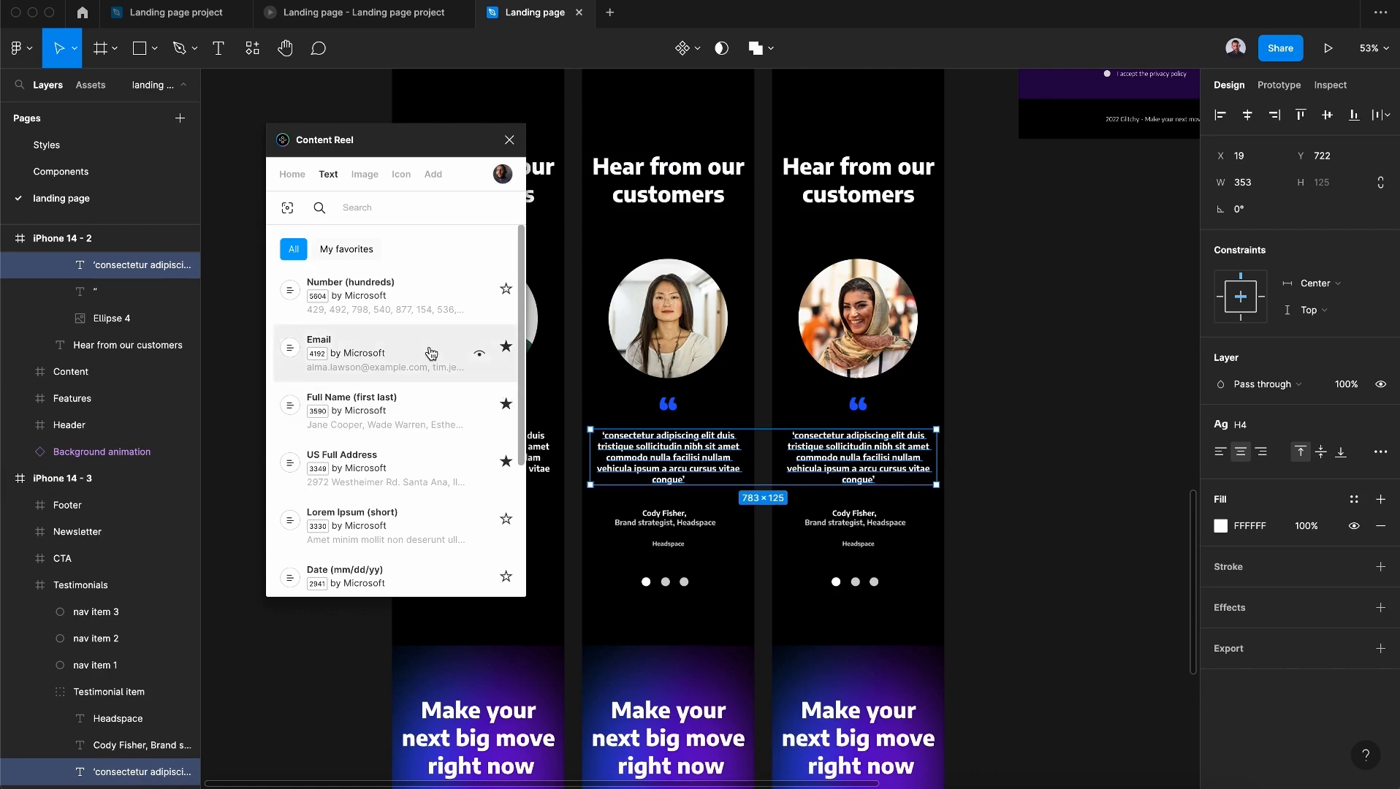
scroll(430, 353, "down", 5)
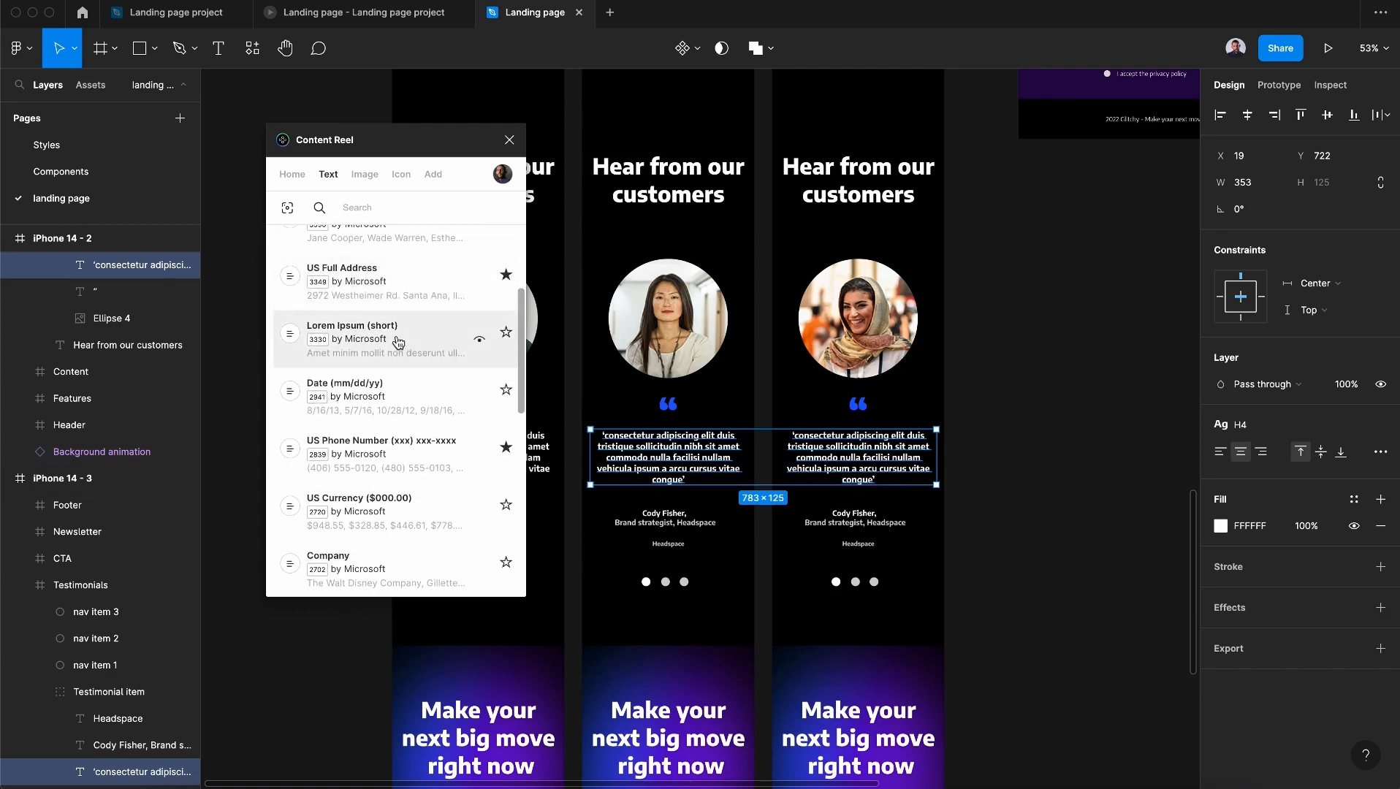
left_click(398, 340)
scroll(410, 401, "down", 2)
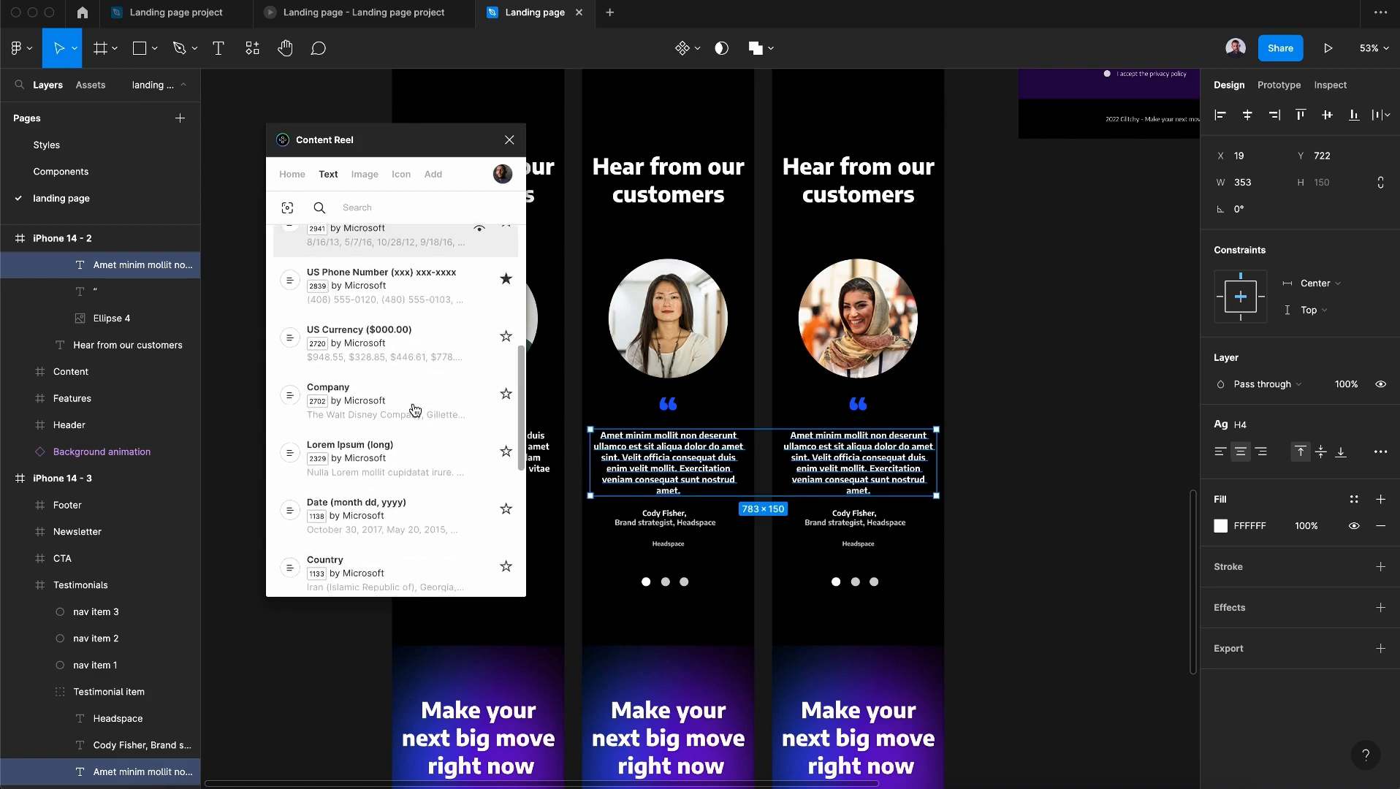
left_click(509, 139)
Step: Delete the final sentence, starting with "Exercitation", from the testimonial quote in iPhone 14 - 3
double_click(895, 439)
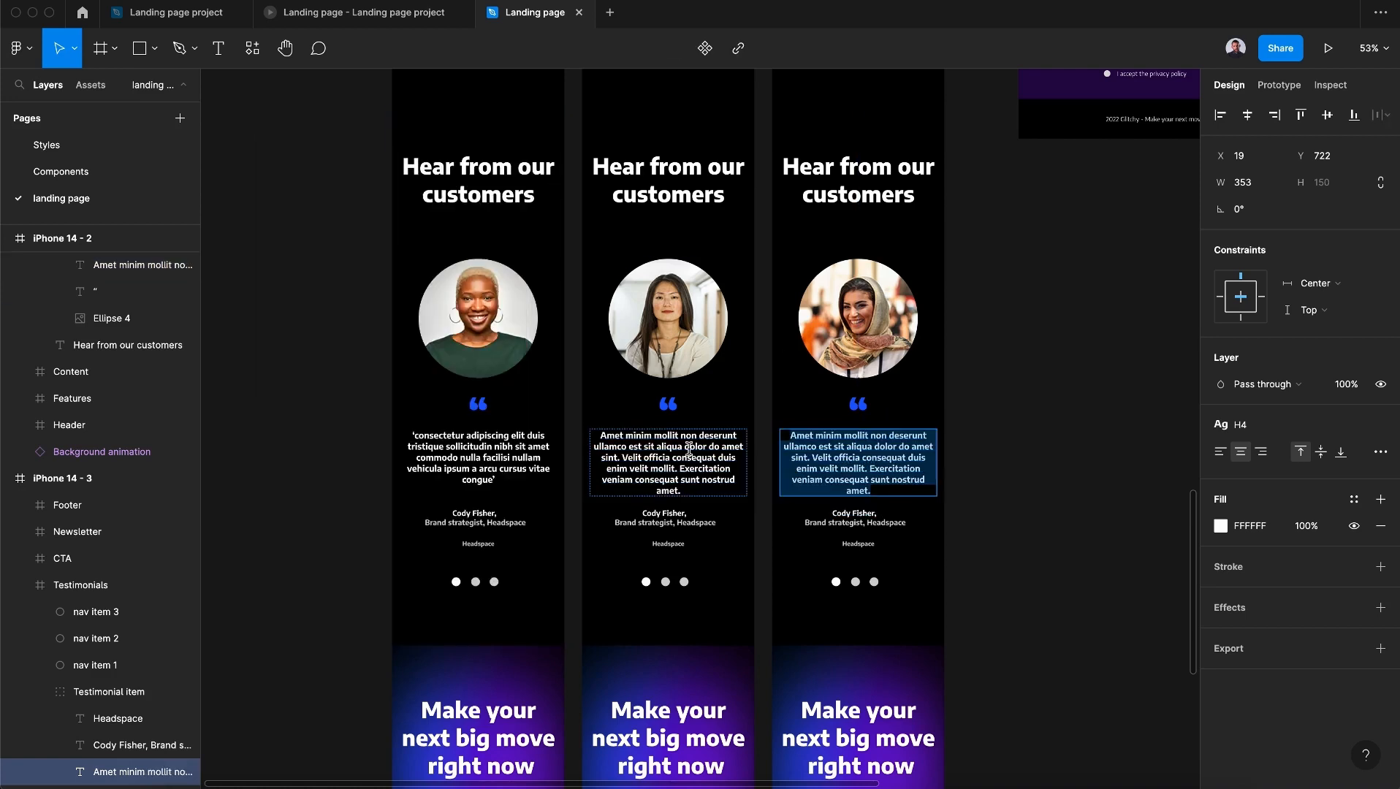
left_click(858, 468)
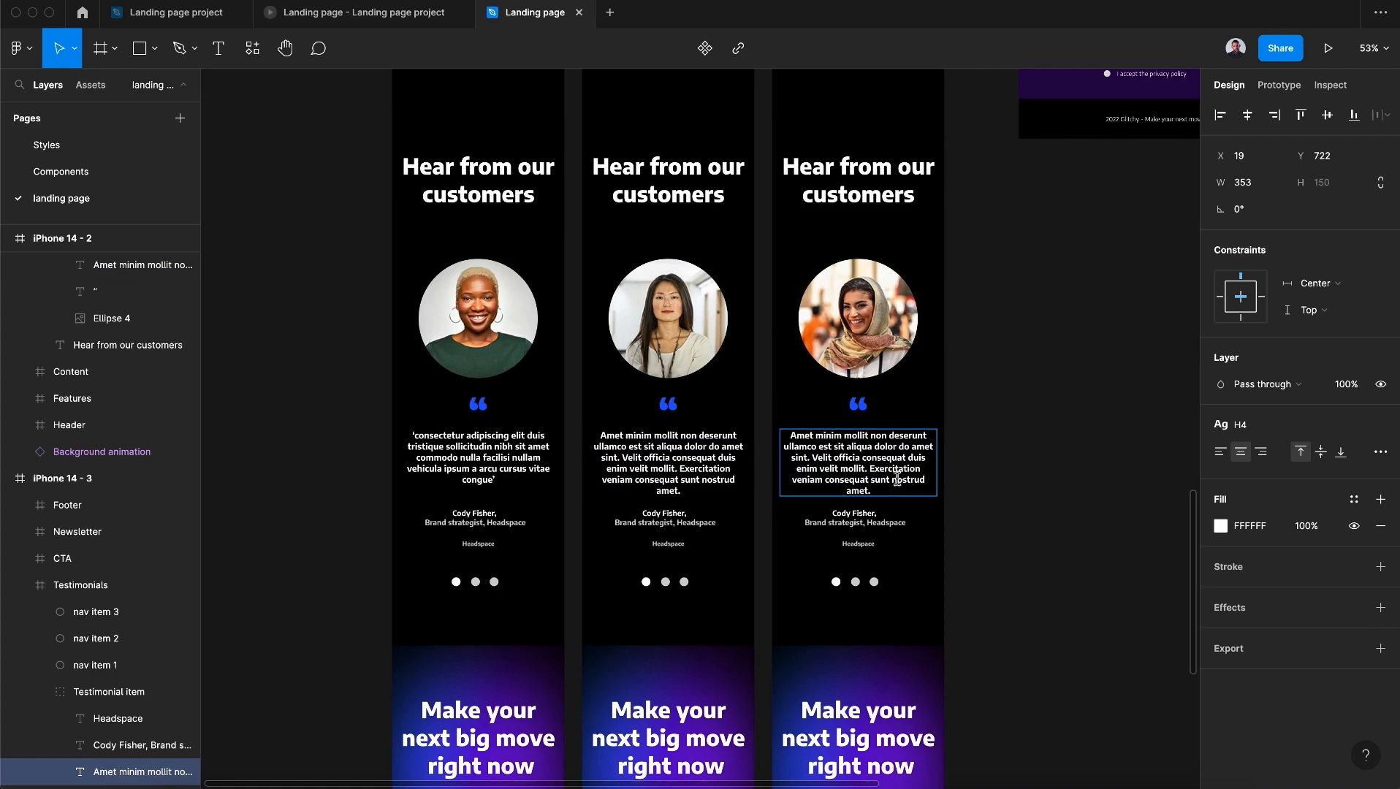
mouse_move(877, 492)
left_mouse_down()
mouse_move(885, 478)
mouse_move(872, 470)
left_mouse_up()
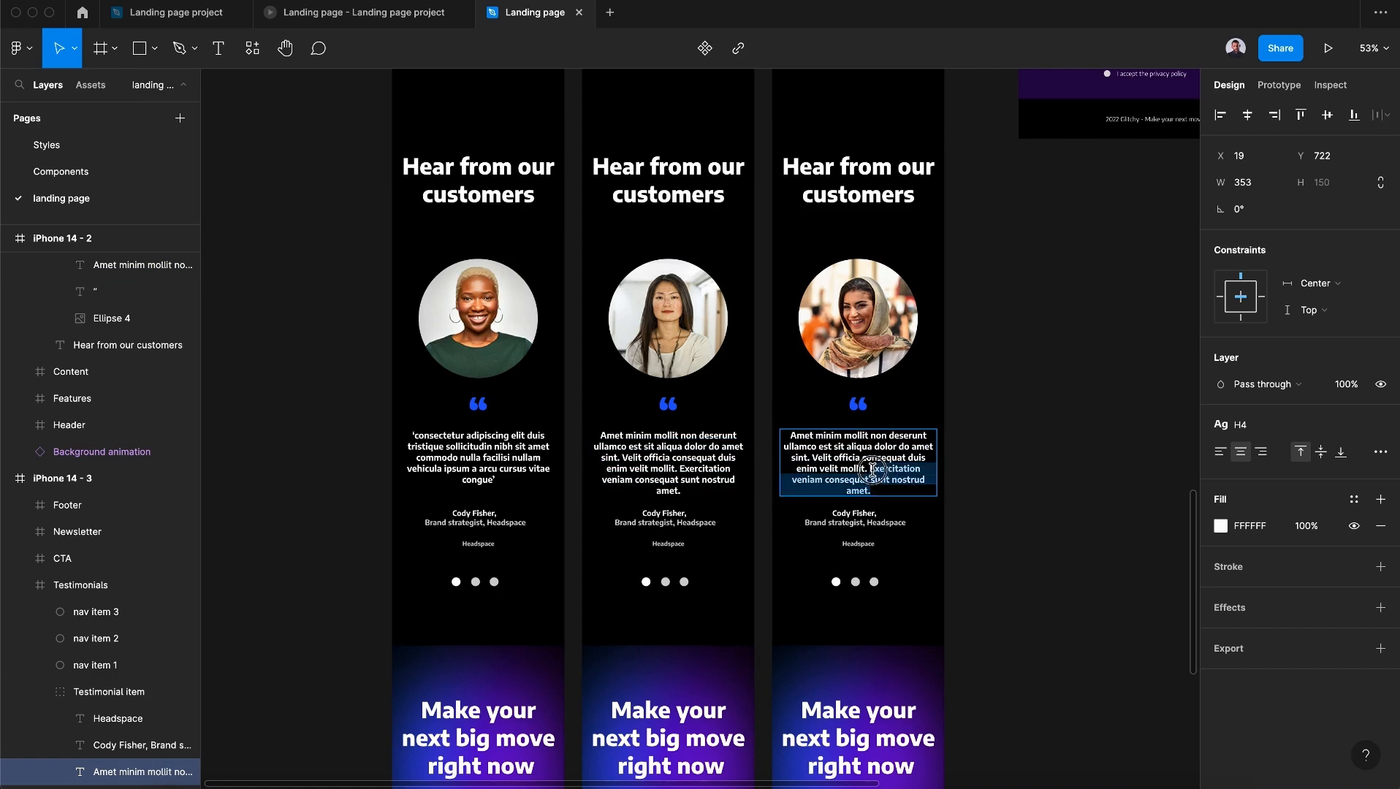
key("BackSpace")
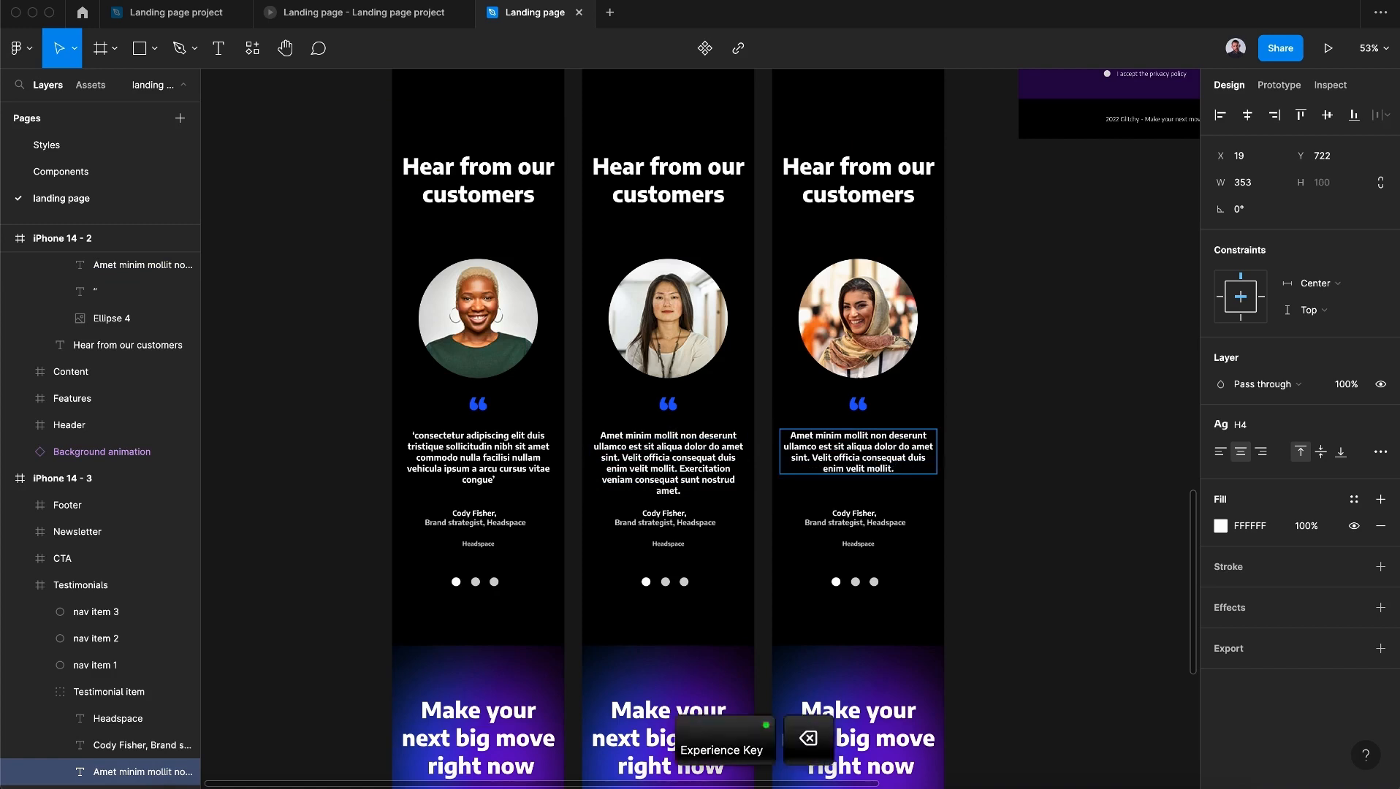
key("Escape")
left_click(969, 485)
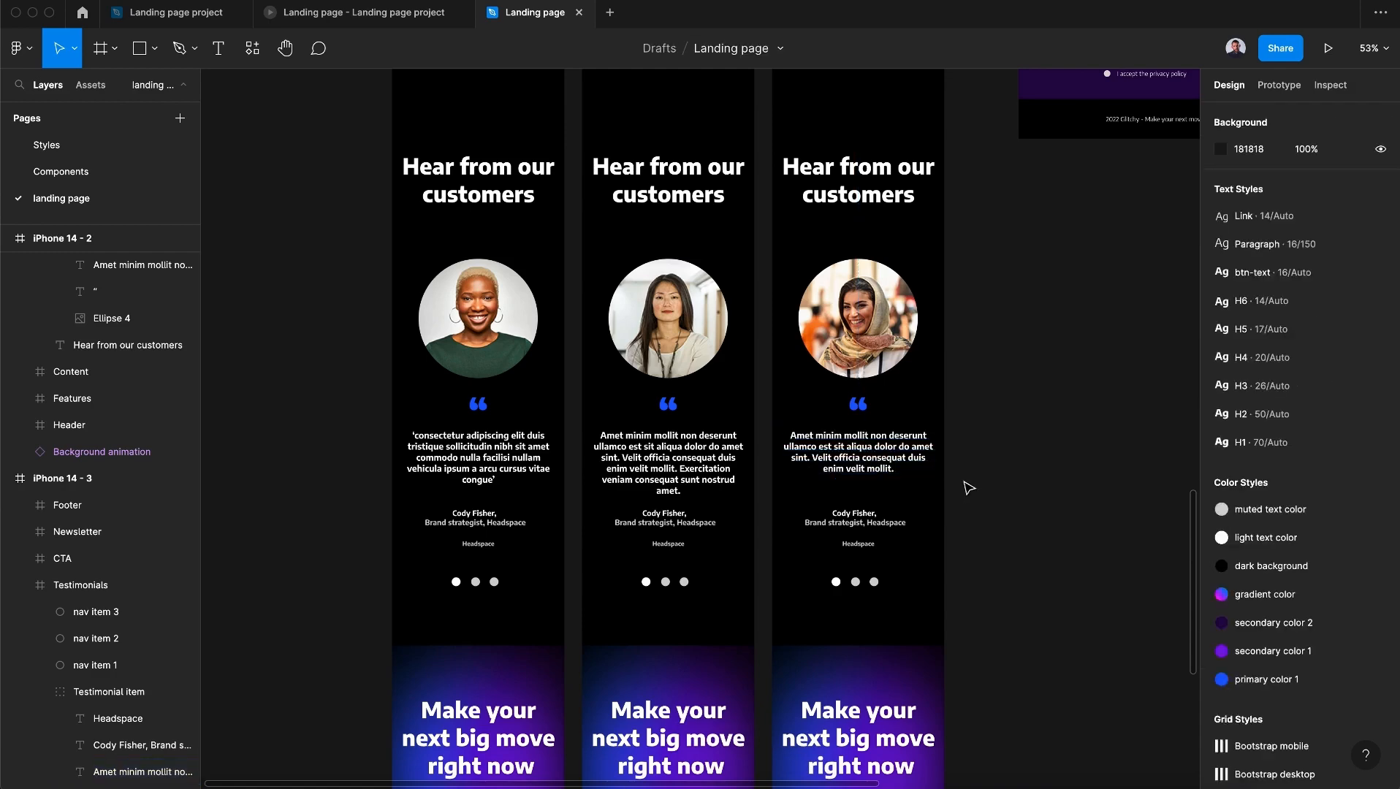
Step: Replace the customer names above the job title in the iPhone 14 - 2 and iPhone 14 - 3 testimonials with different names
scroll(969, 485, "down", 2)
double_click(679, 455, "super")
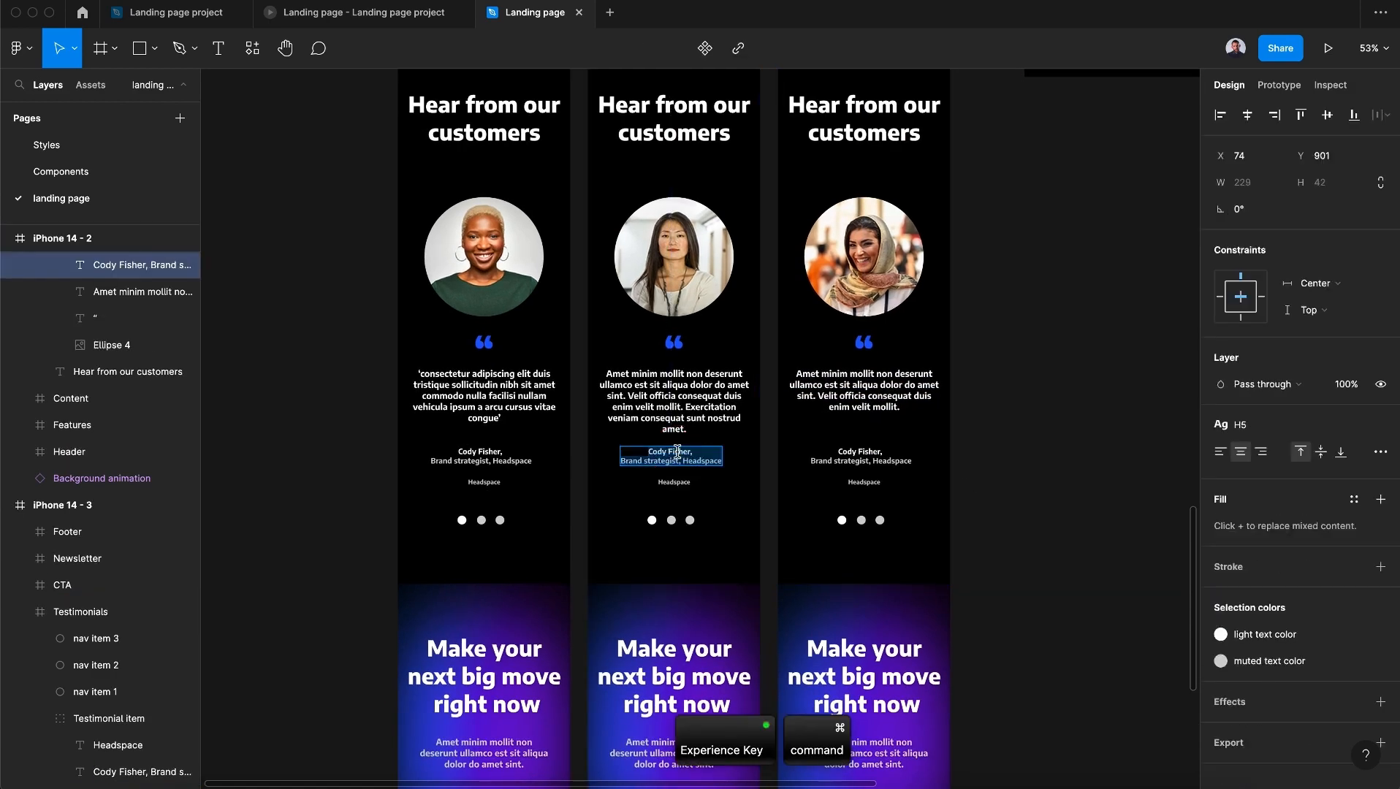
left_click_drag(649, 452, 688, 452)
type("Jane doe")
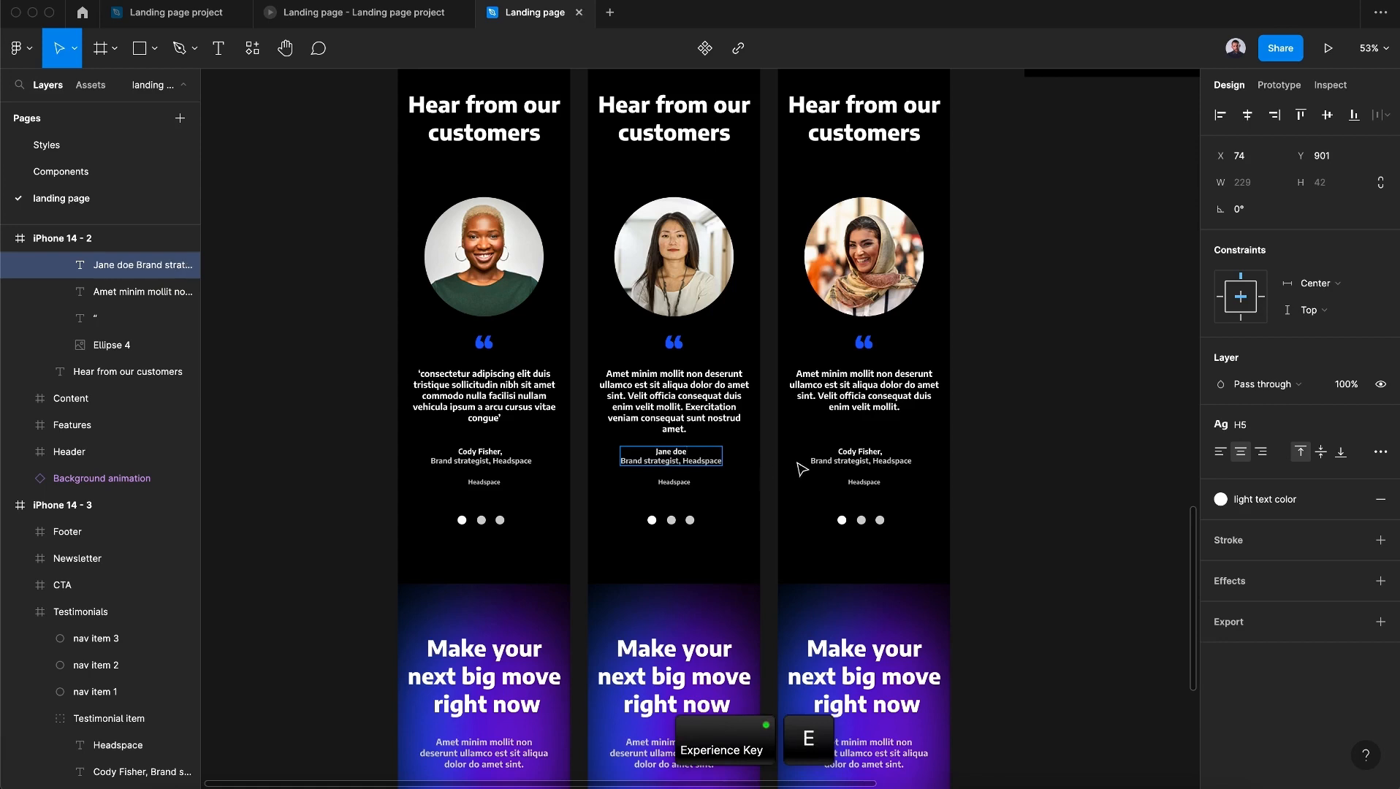
double_click(846, 451, "super")
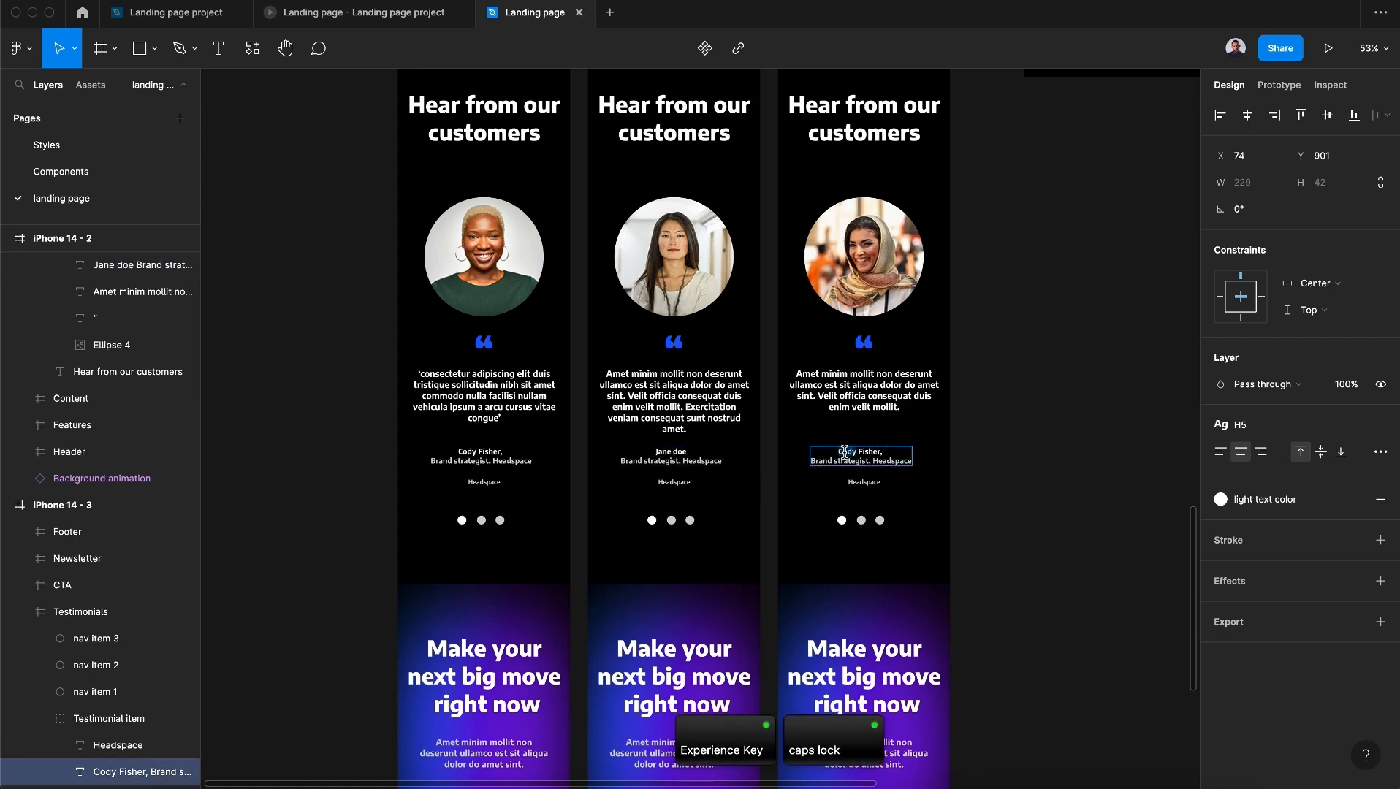
type("Ameli")
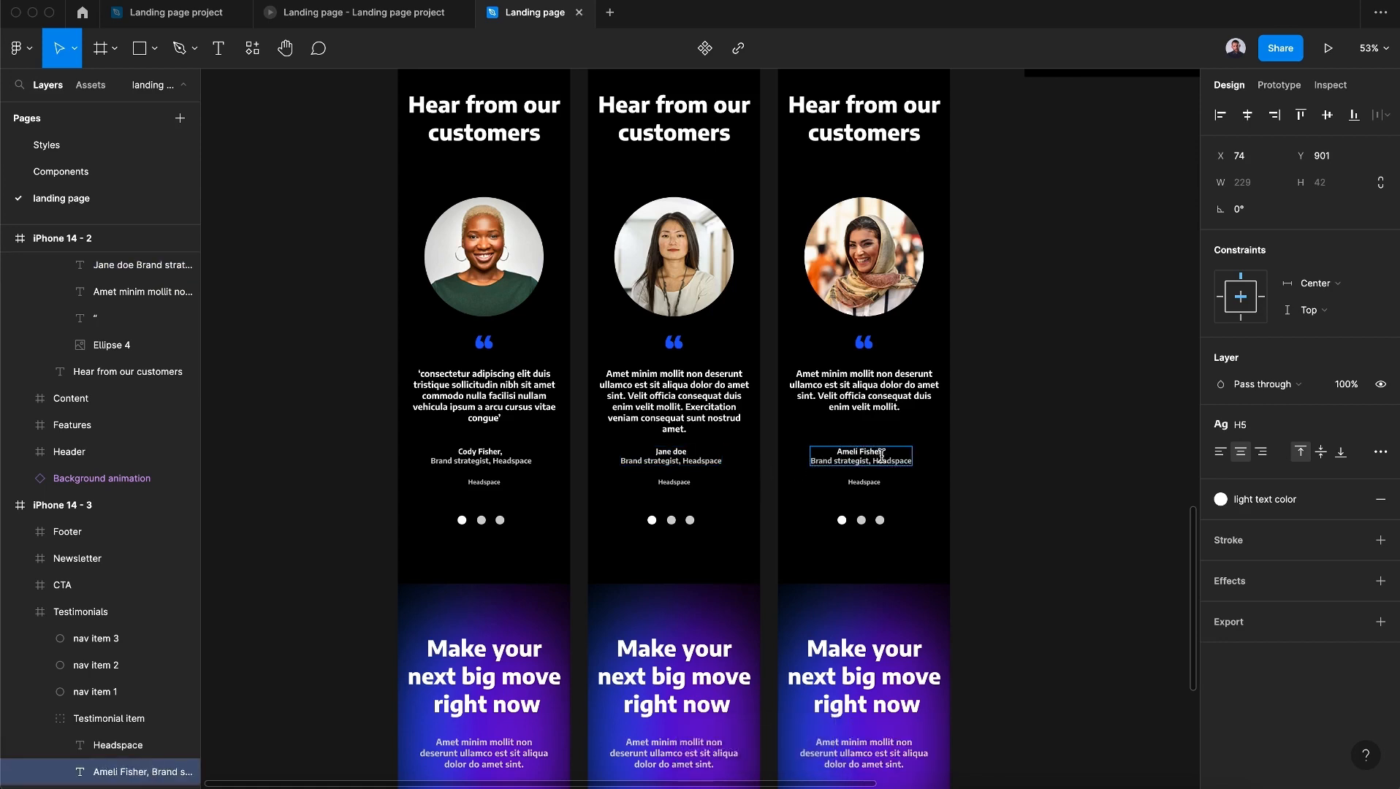
key("Escape")
Step: Change the company label below the job title to Google in iPhone 14 - 3 and to Facebook in iPhone 14 - 2
left_click(873, 483)
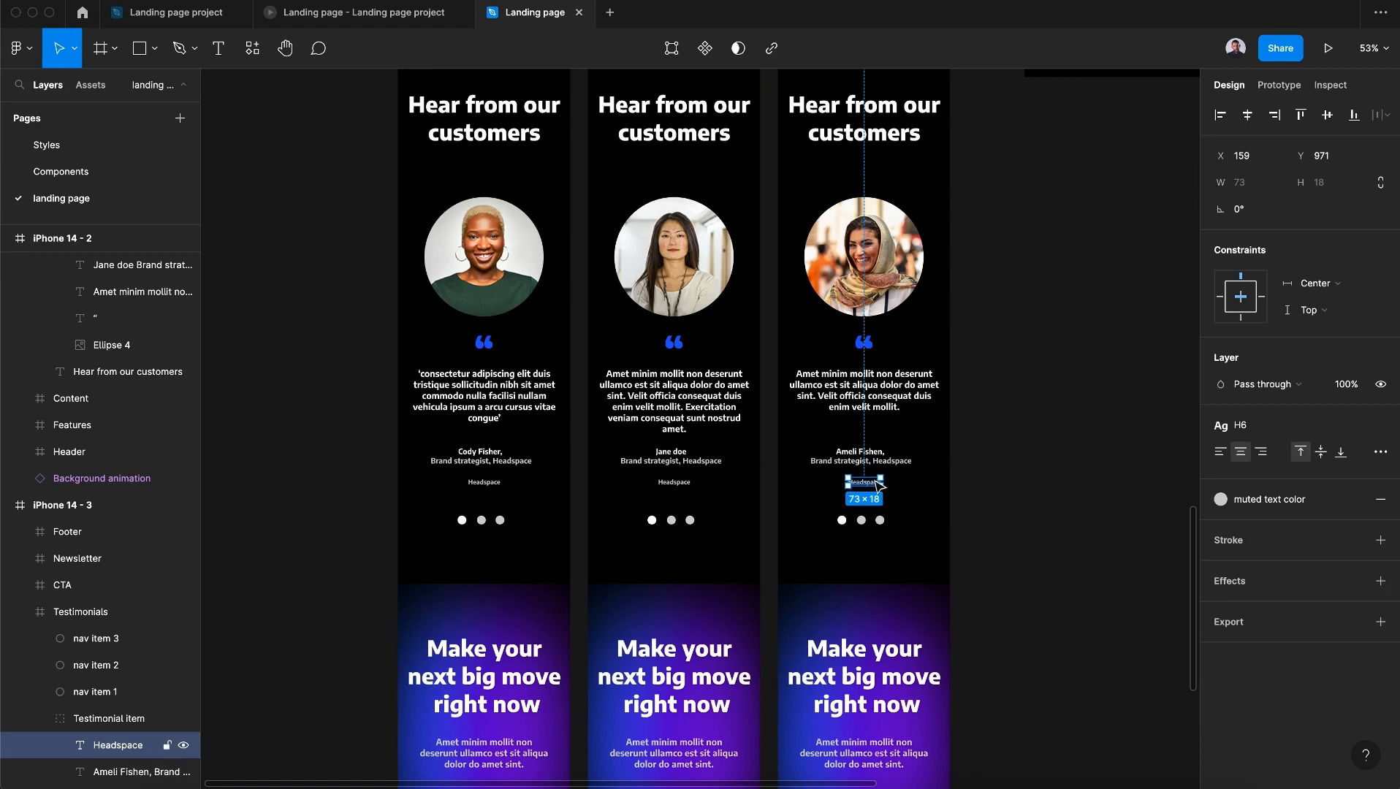
scroll(879, 487, "up", 5)
key("Return")
type("Googl")
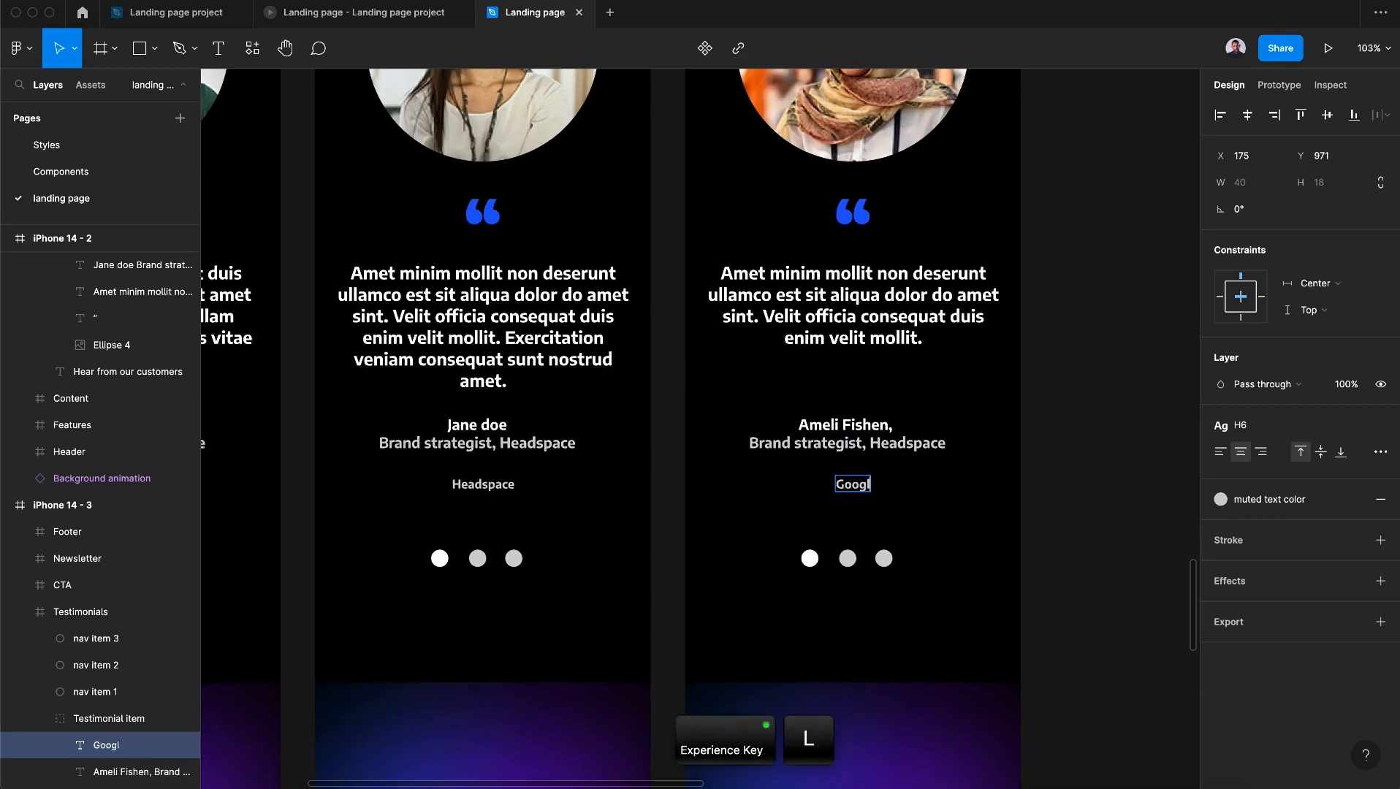
type("e")
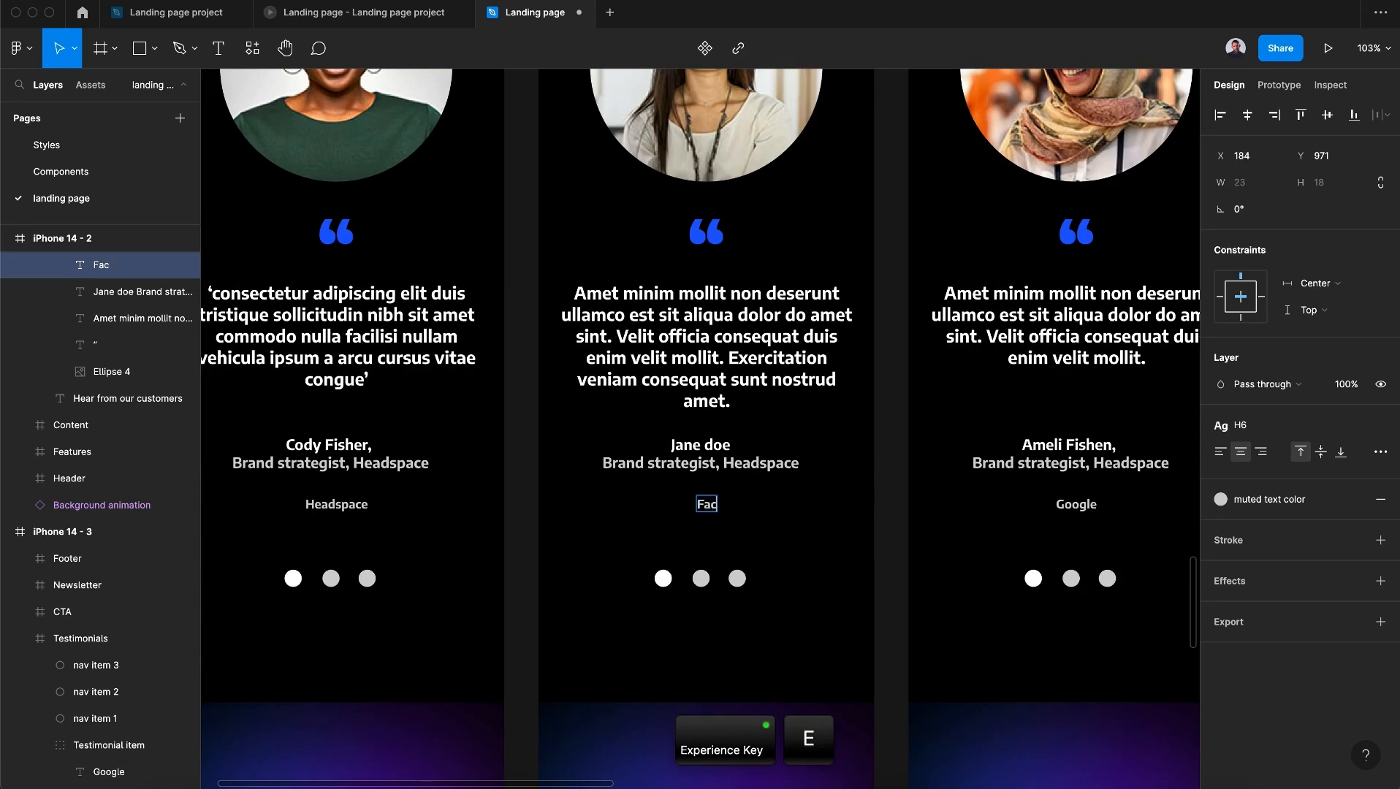
type("cebook")
scroll(798, 511, "down", 3)
key("Escape")
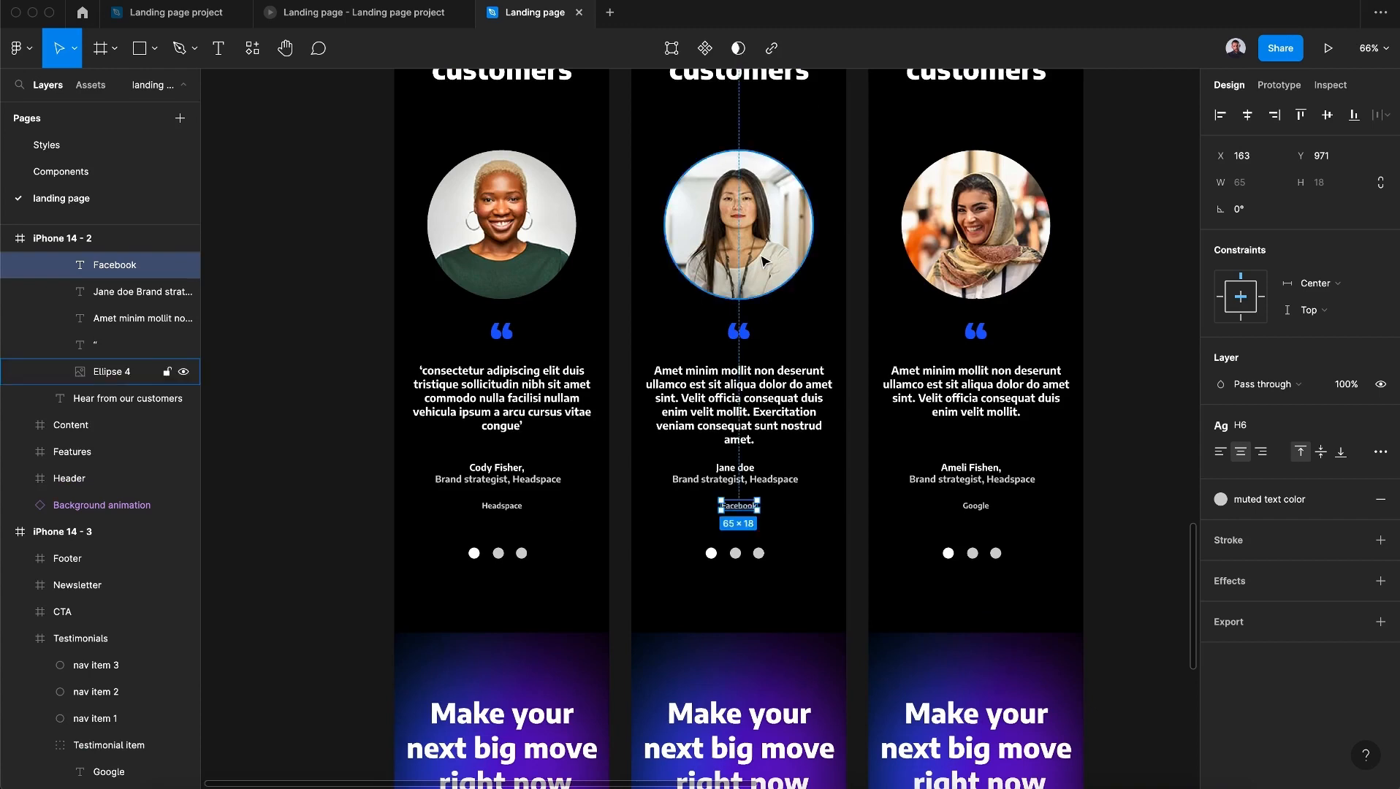
Step: Rename the customer photo layer in iPhone 14 - 2 to Ellipse 5
left_click(763, 261)
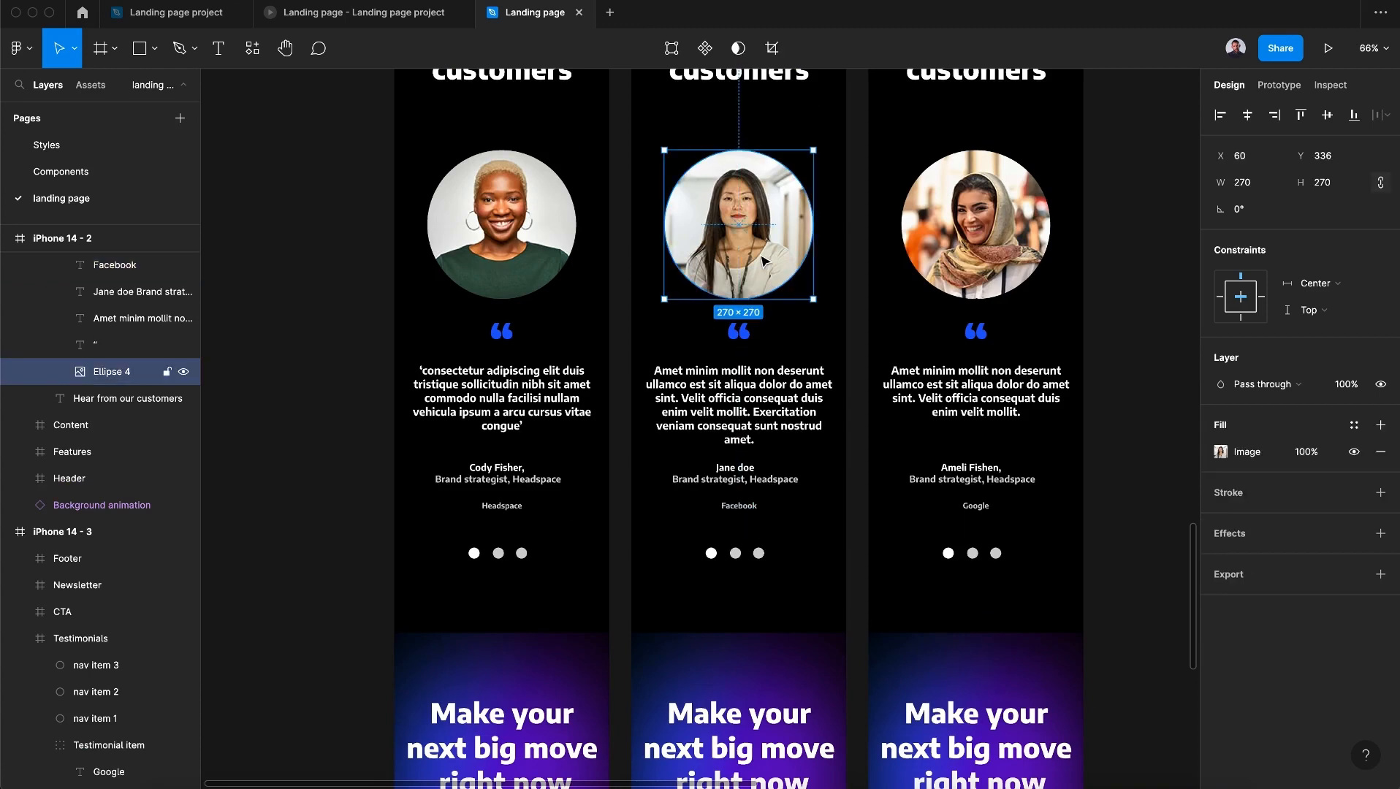
double_click(108, 374)
left_click(128, 375)
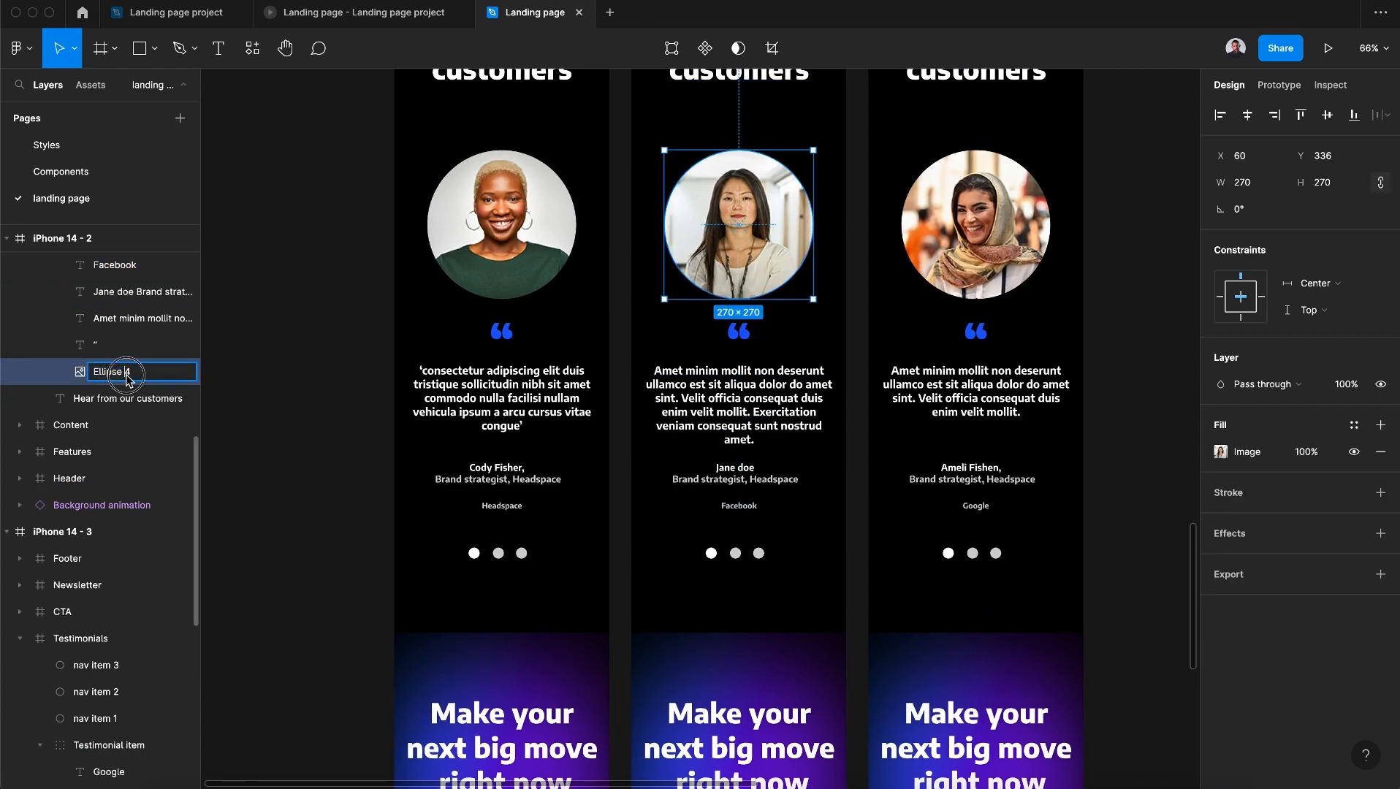
left_click_drag(128, 375, 137, 378)
type("5")
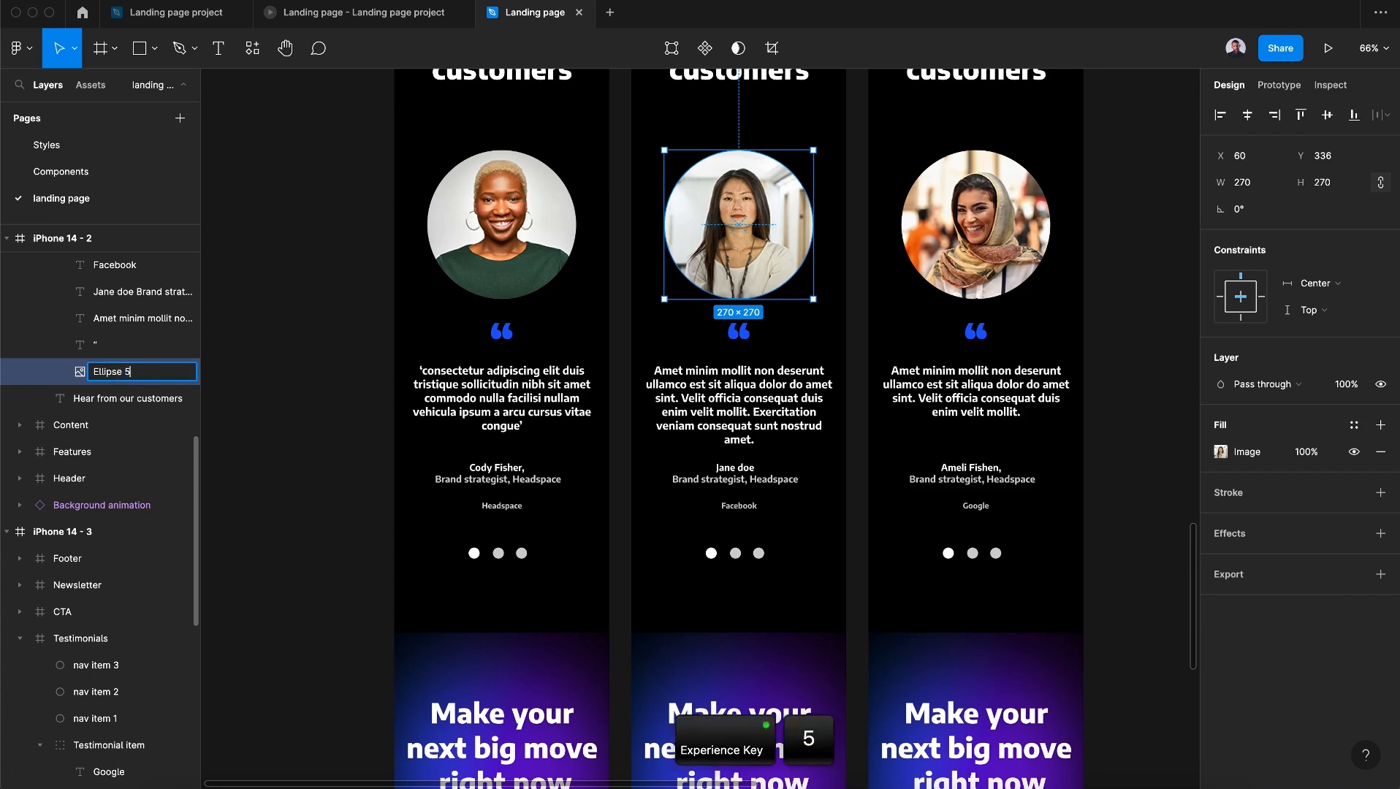
Step: Rename the customer photo layer in iPhone 14 - 3 to Ellipse 6
left_click(1021, 256)
double_click(107, 520)
left_click(128, 522)
double_click(128, 522)
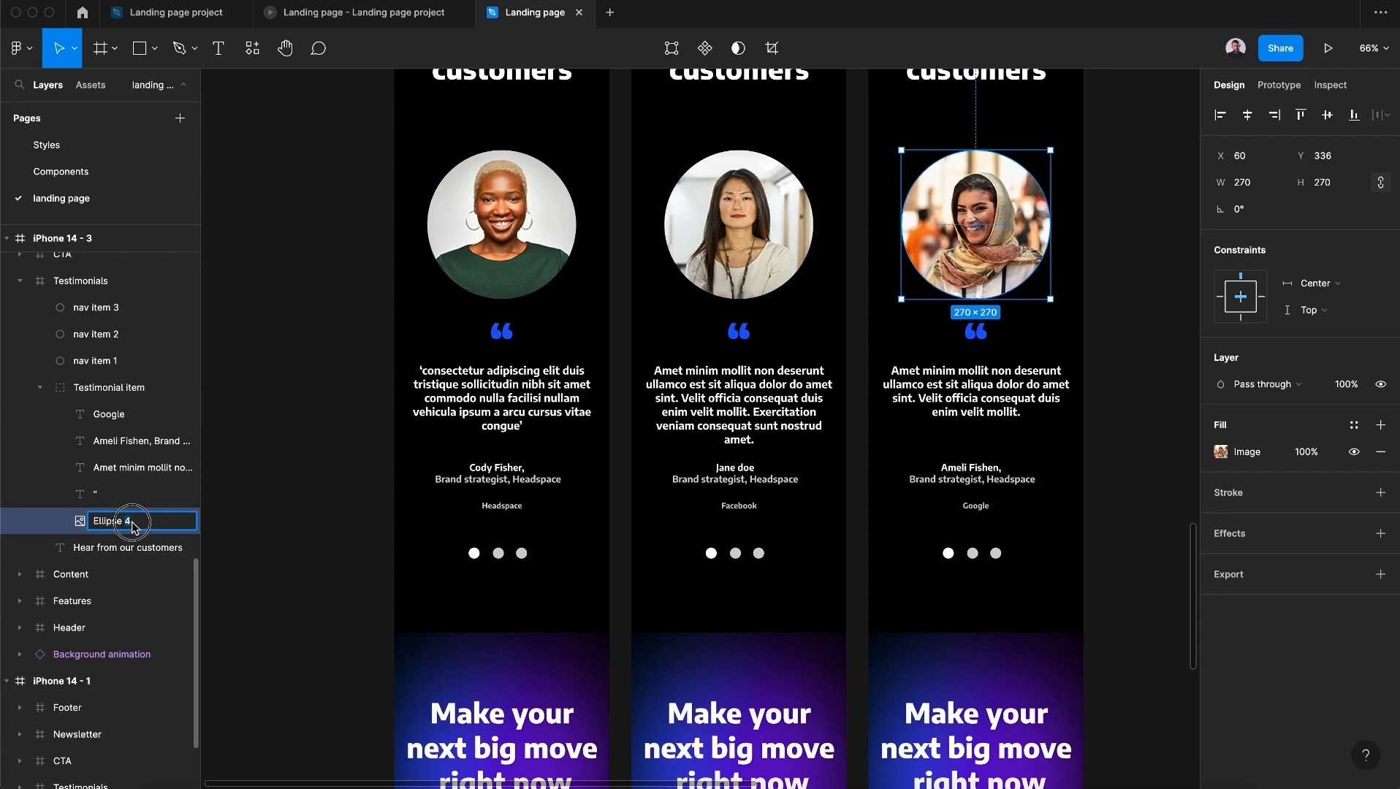
type("6")
left_click(345, 553)
Step: Remove the existing prototype connections from the first navigation dot in all three mobile frames
scroll(345, 553, "down", 3)
scroll(345, 553, "down", 5)
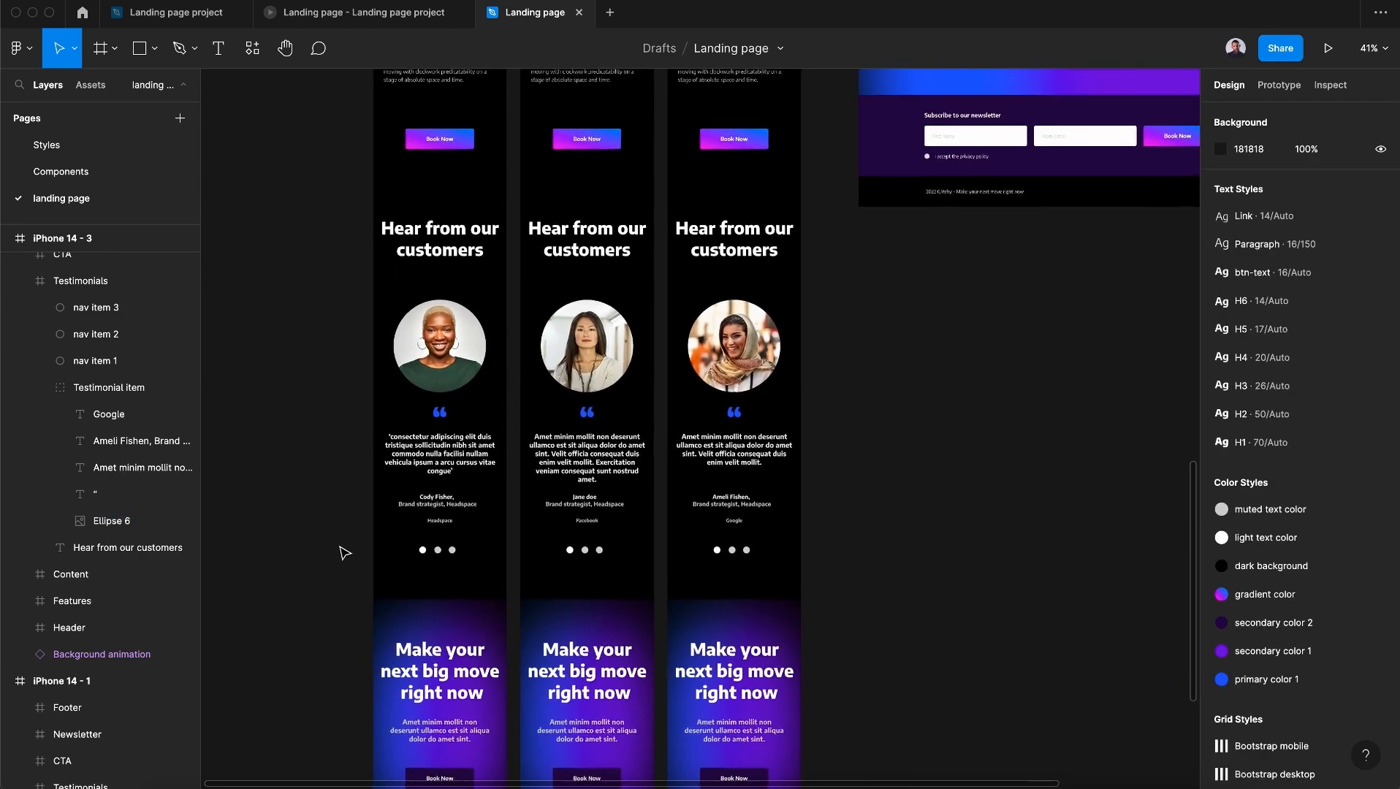
scroll(345, 553, "down", 1)
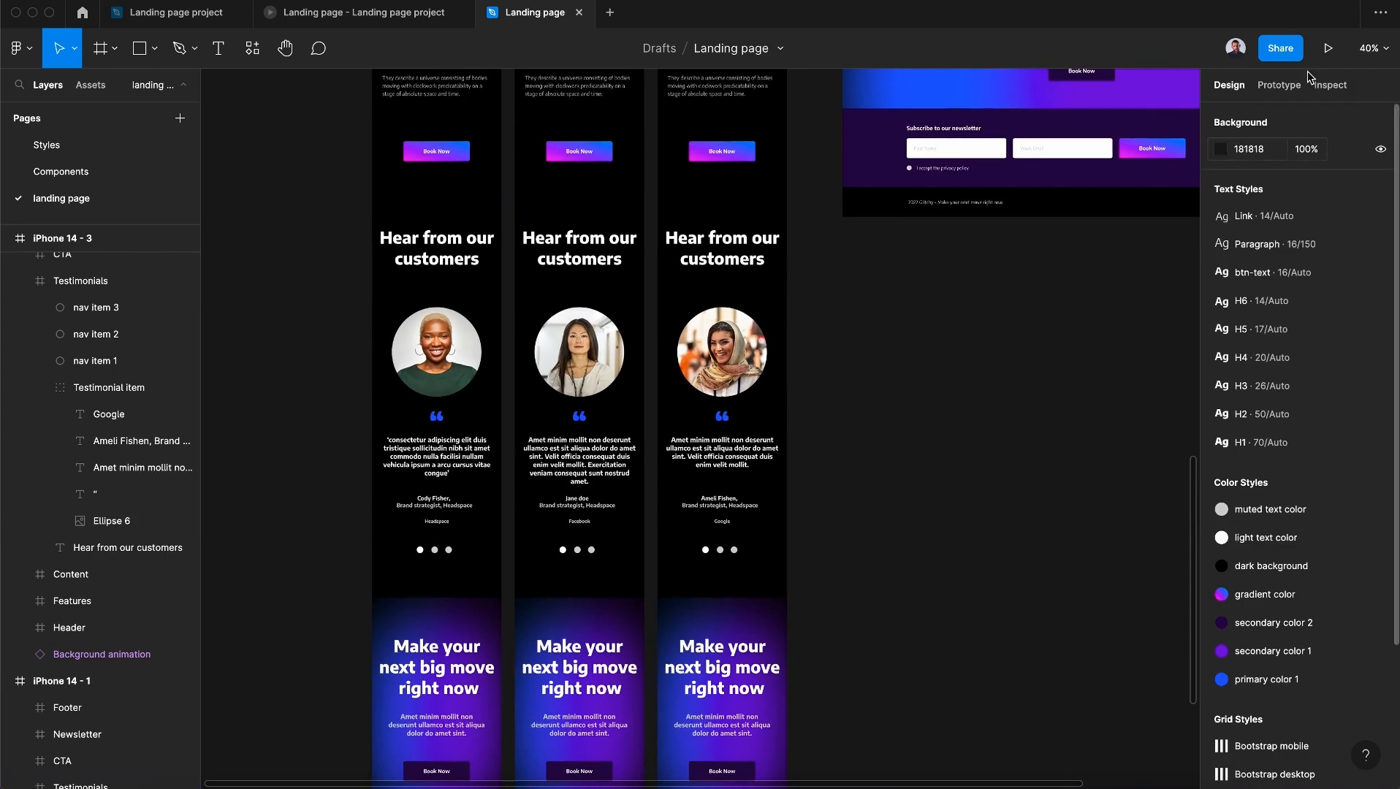
left_click(1285, 86)
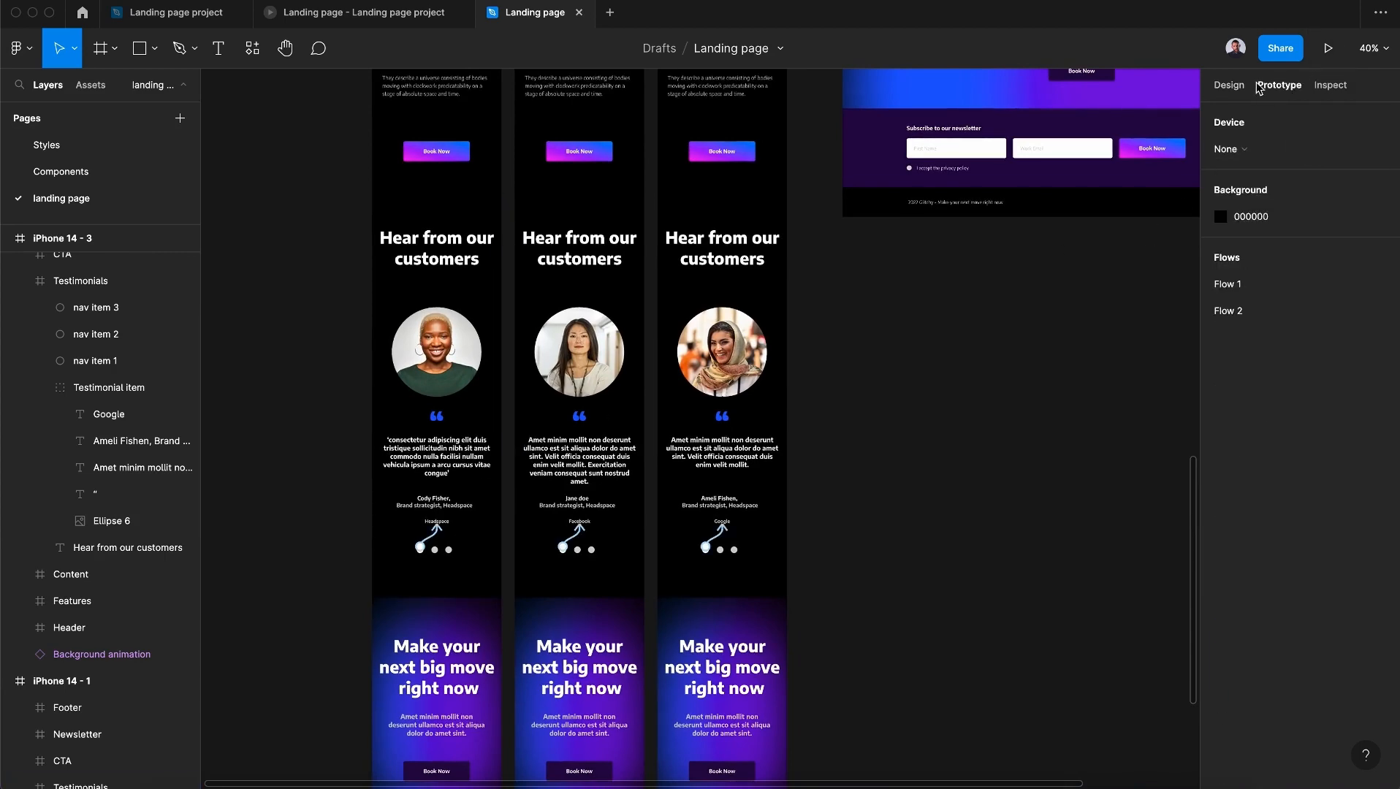
scroll(416, 580, "up", 5, "ctrl")
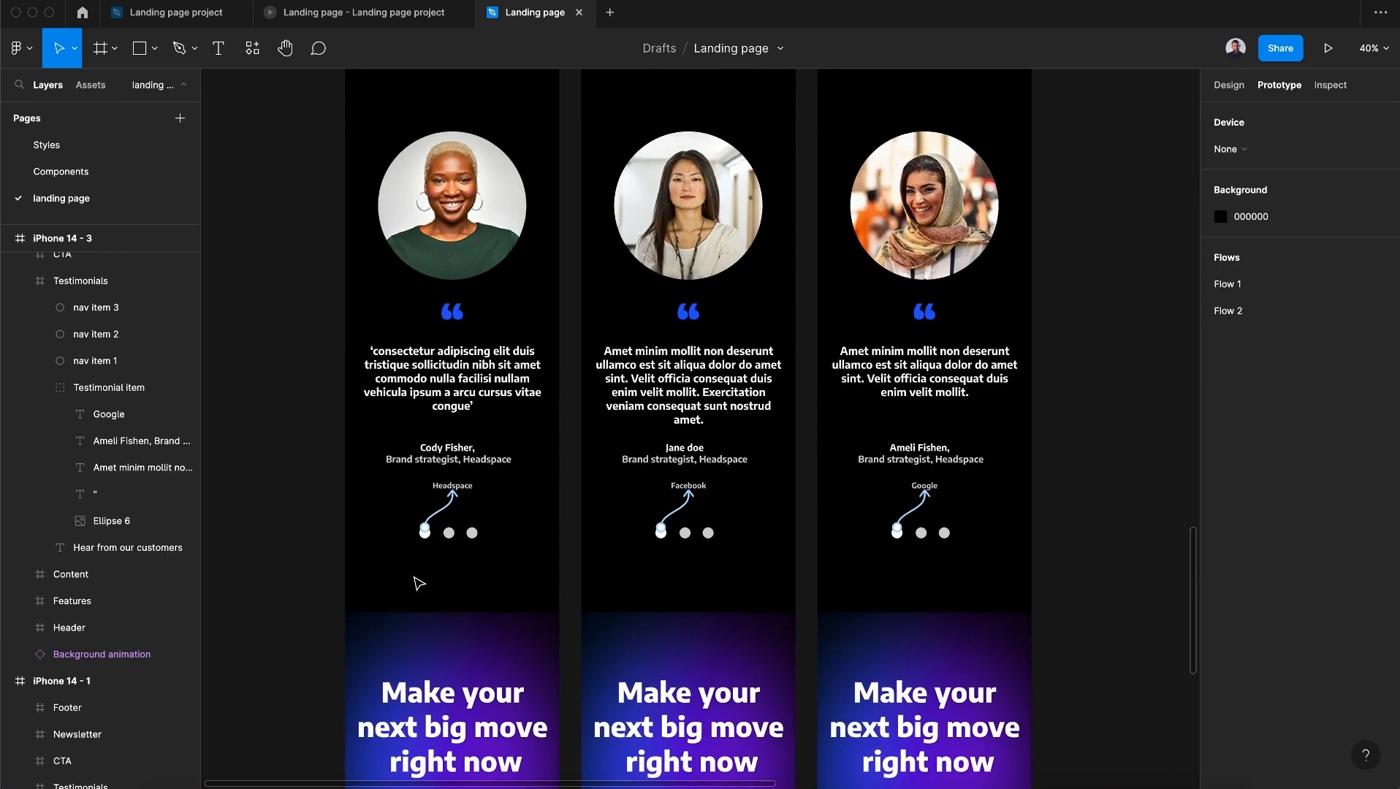
left_click(446, 517)
key("Delete")
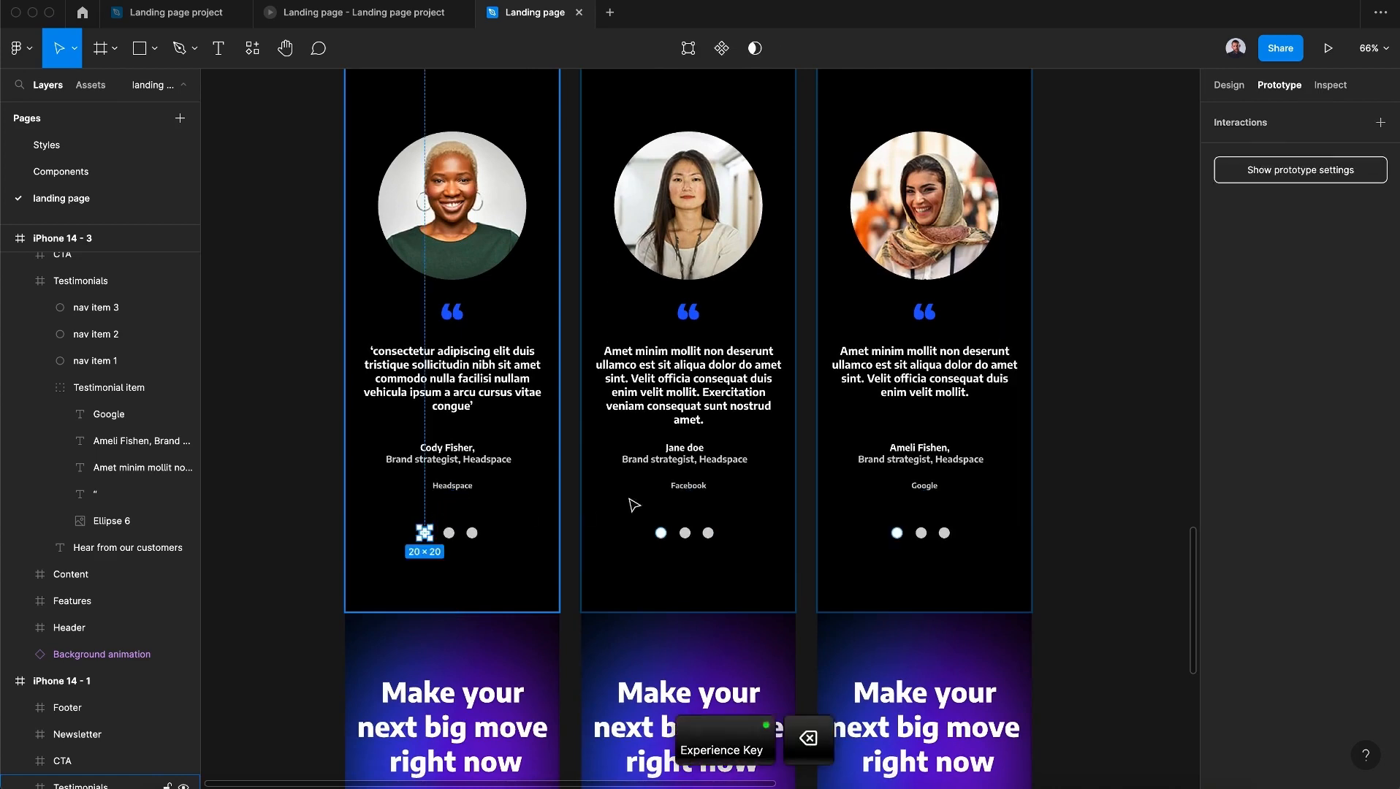
left_click(661, 533, "super")
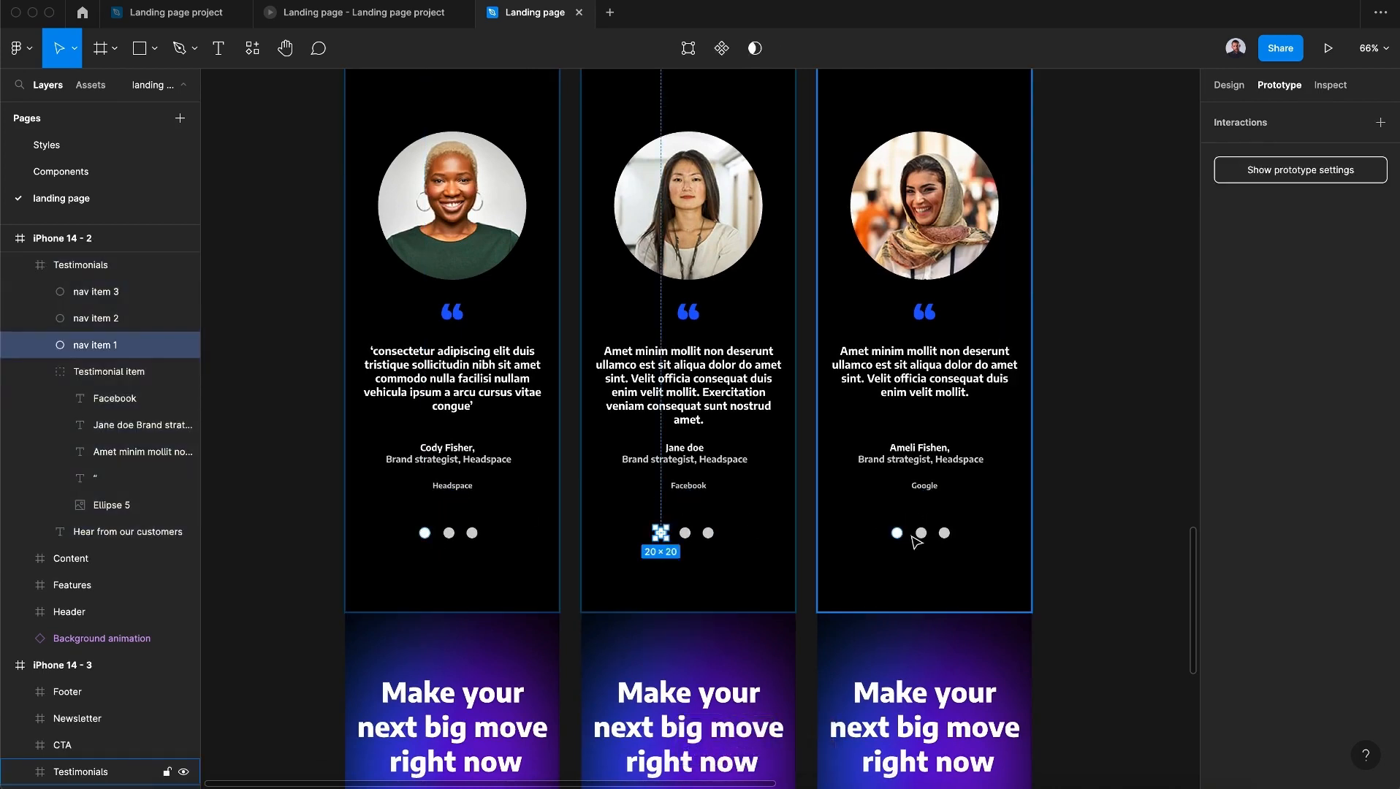
left_click(901, 536)
left_click(912, 516)
key("BackSpace")
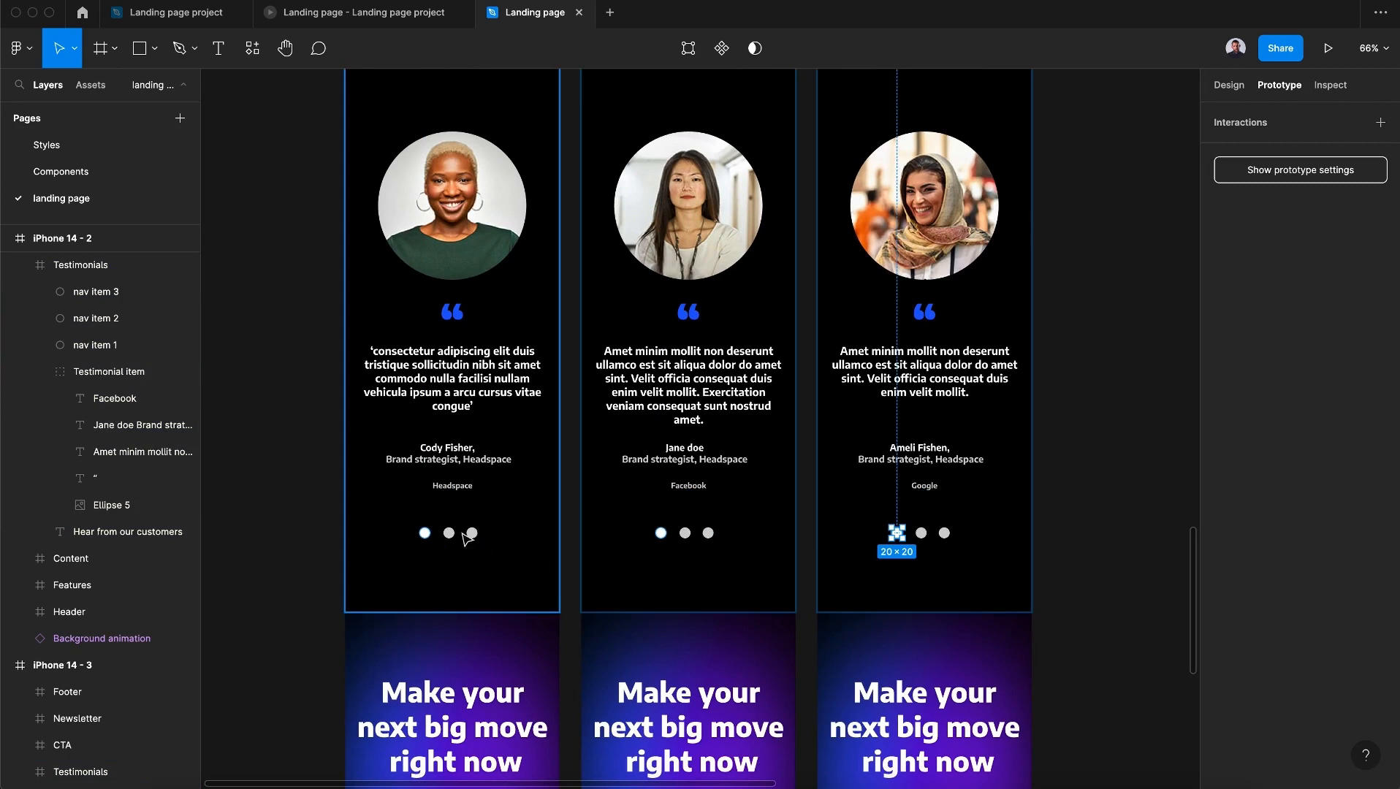
Step: Link nav item 2 in iPhone 14 - 1 to iPhone 14 - 2 with an On click, Navigate to interaction
left_click(448, 537)
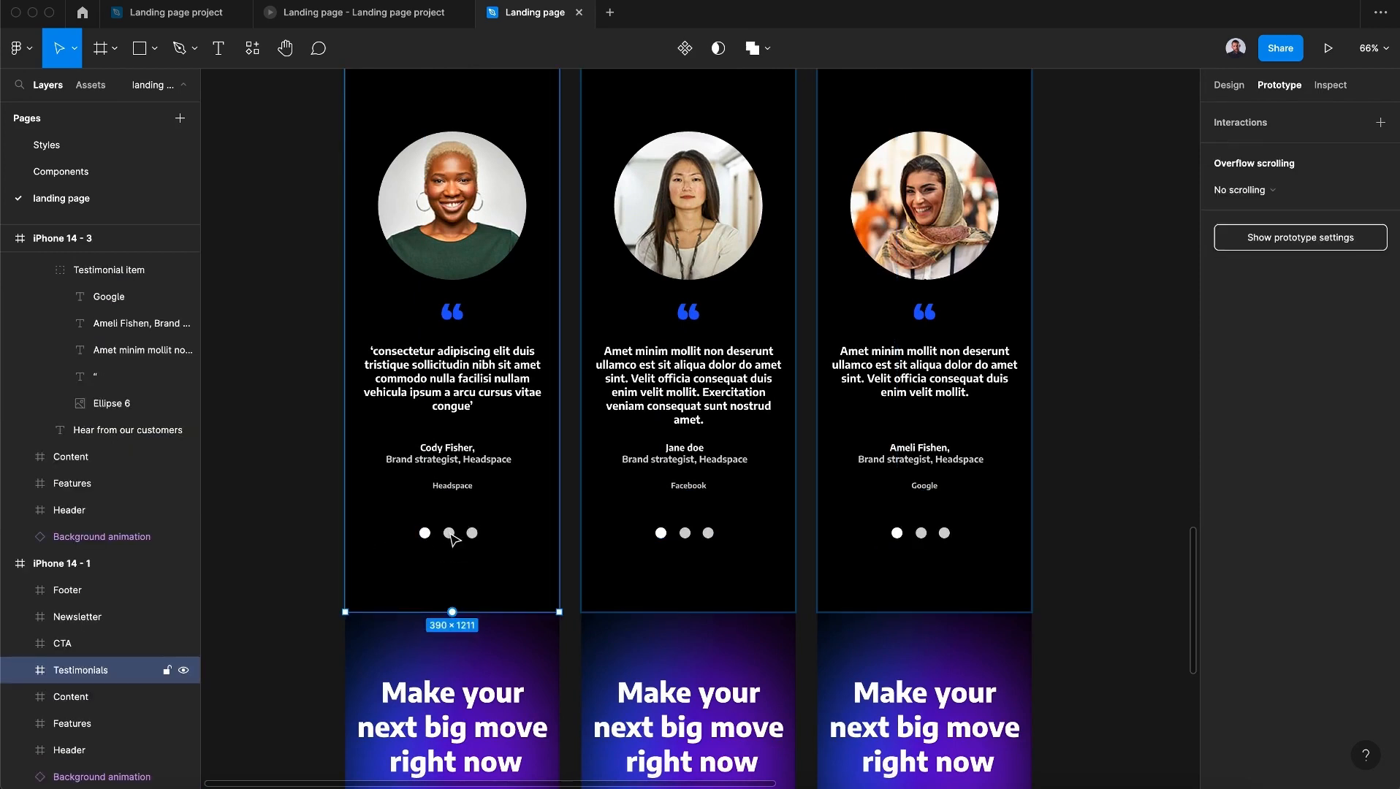
left_click(453, 539)
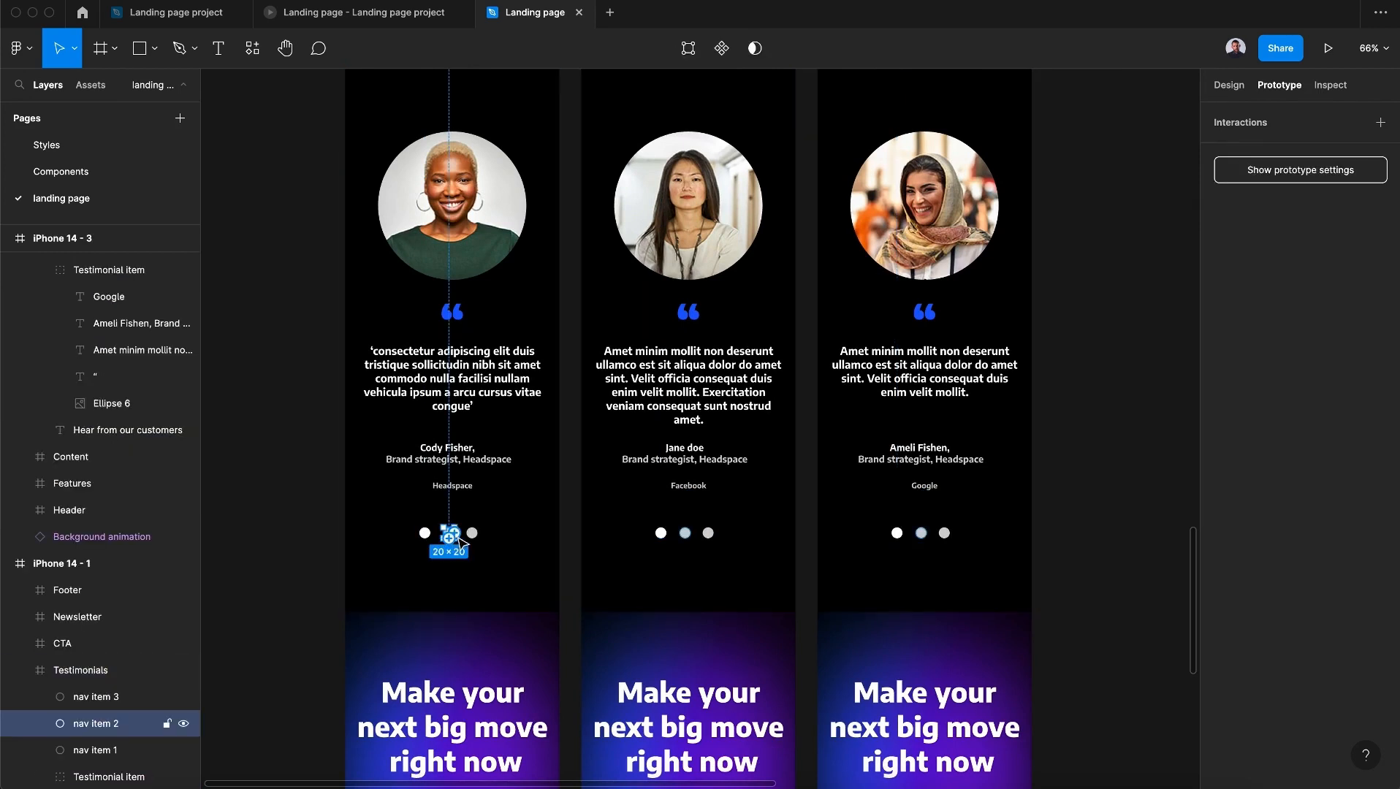
left_click_drag(457, 531, 651, 467)
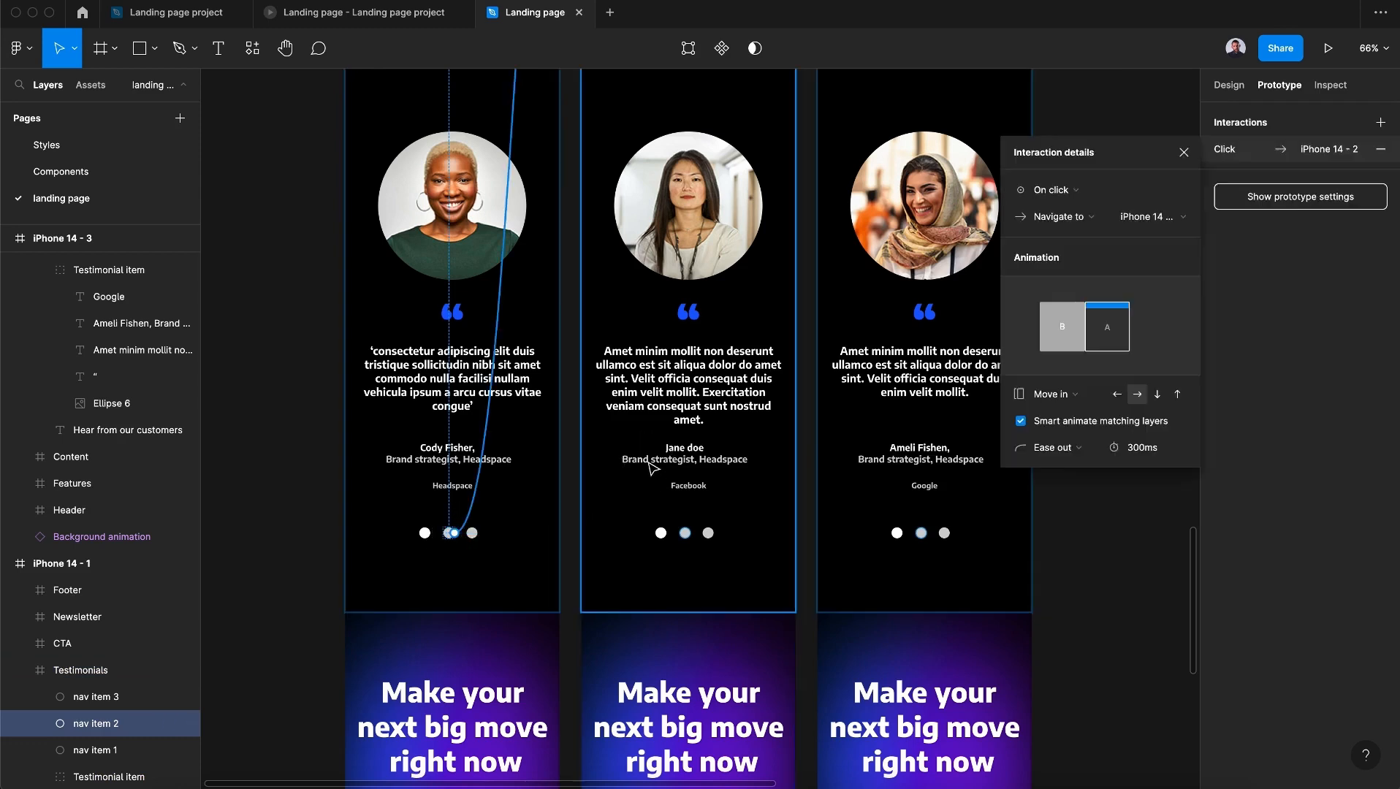
left_click(1073, 191)
left_click(1082, 193)
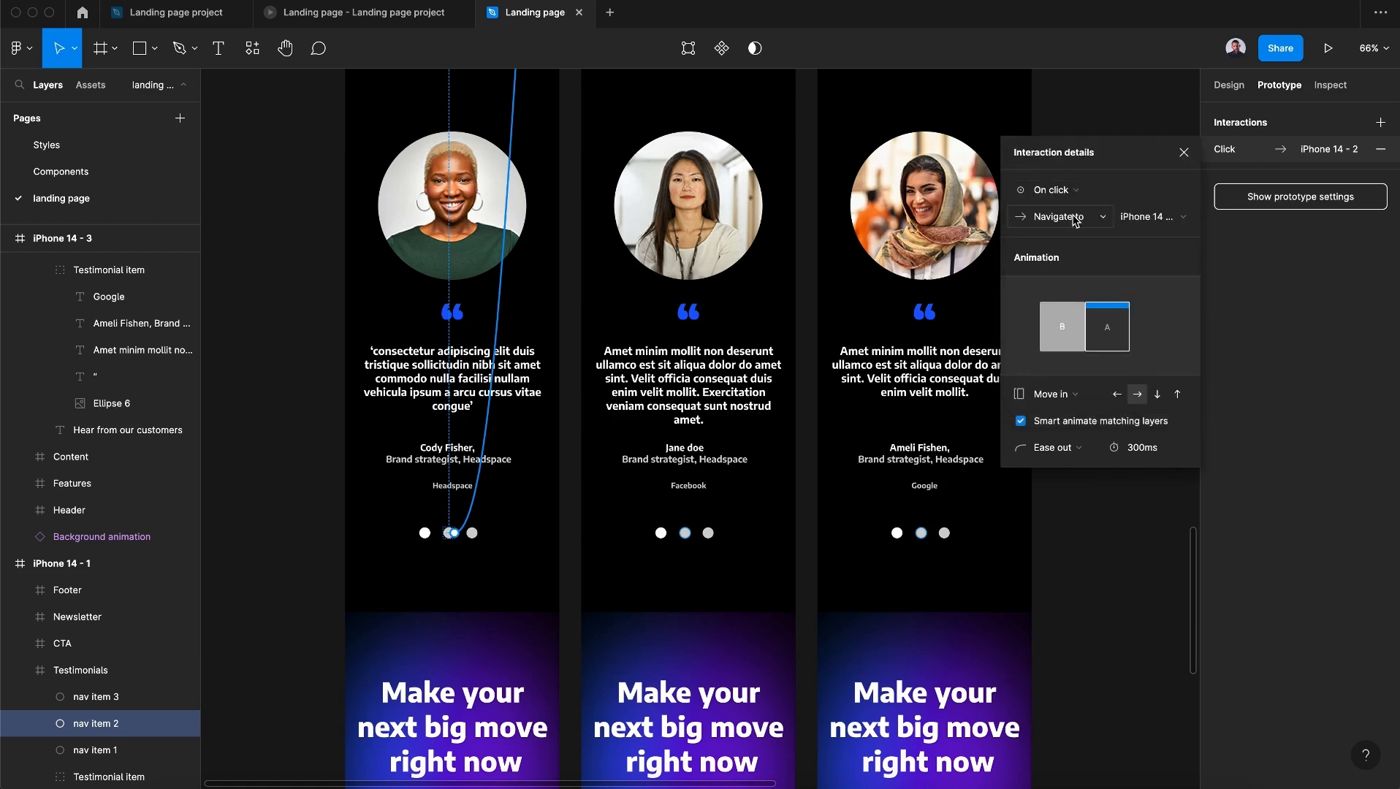
left_click(1184, 217)
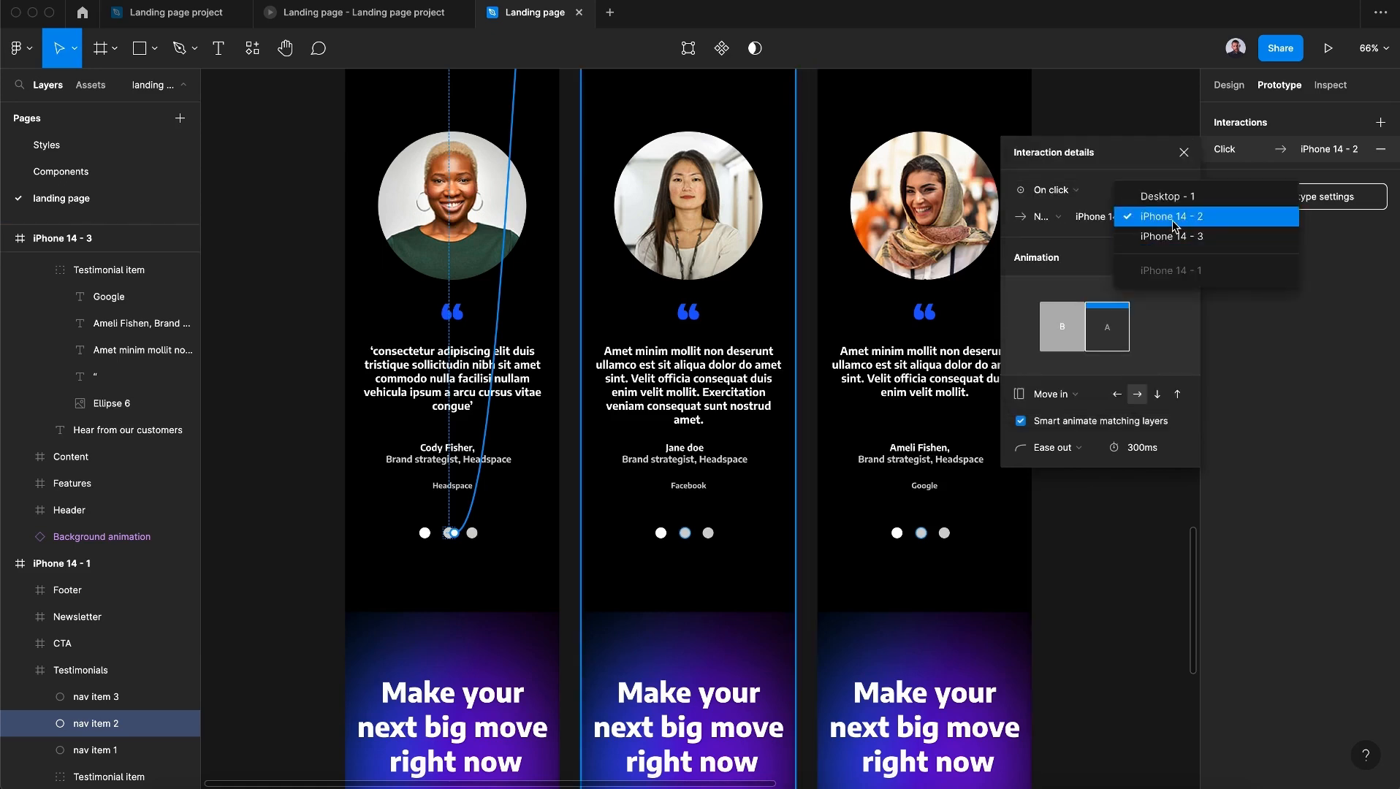
left_click(1188, 219)
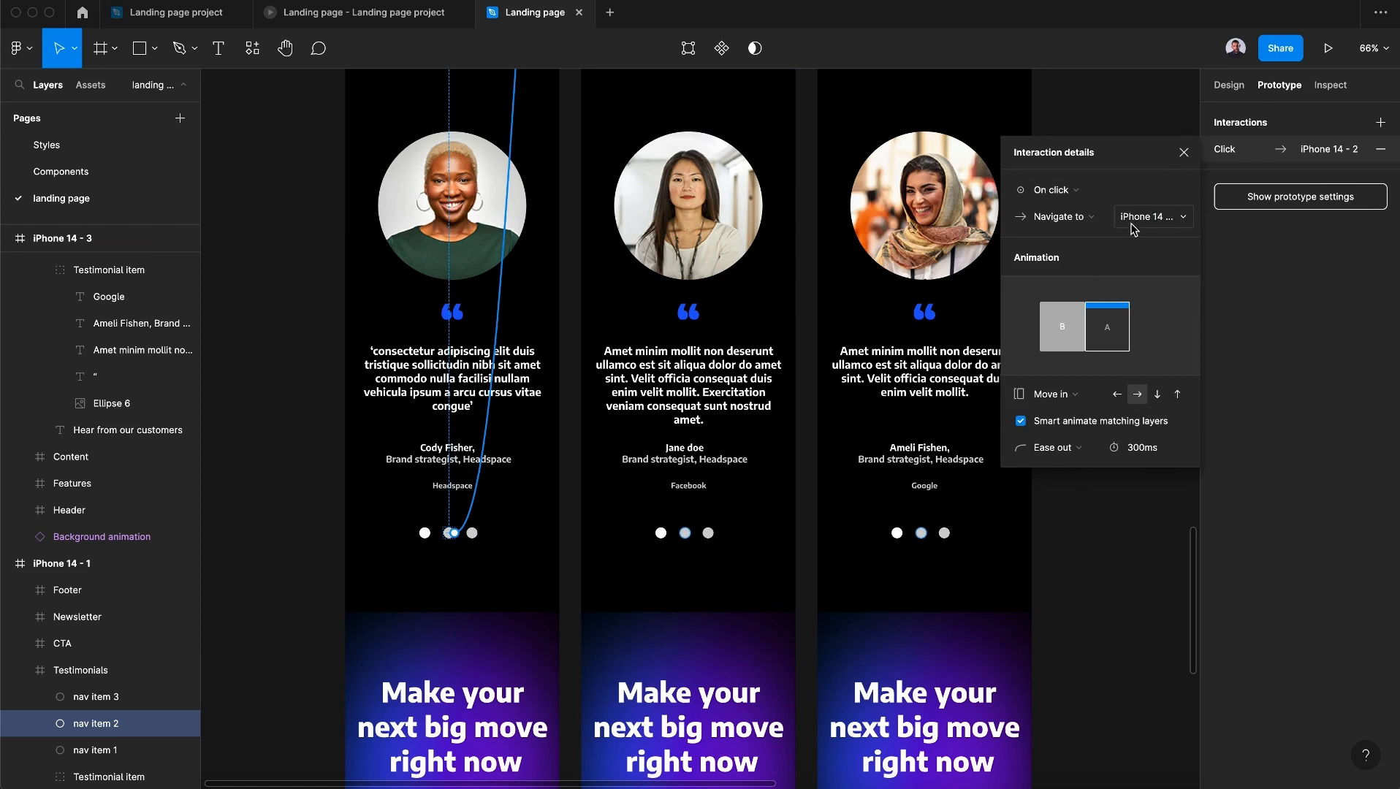
Step: Set the interaction's Move in direction to leftward, with Smart animate matching layers enabled, and close its details
left_click(1117, 397)
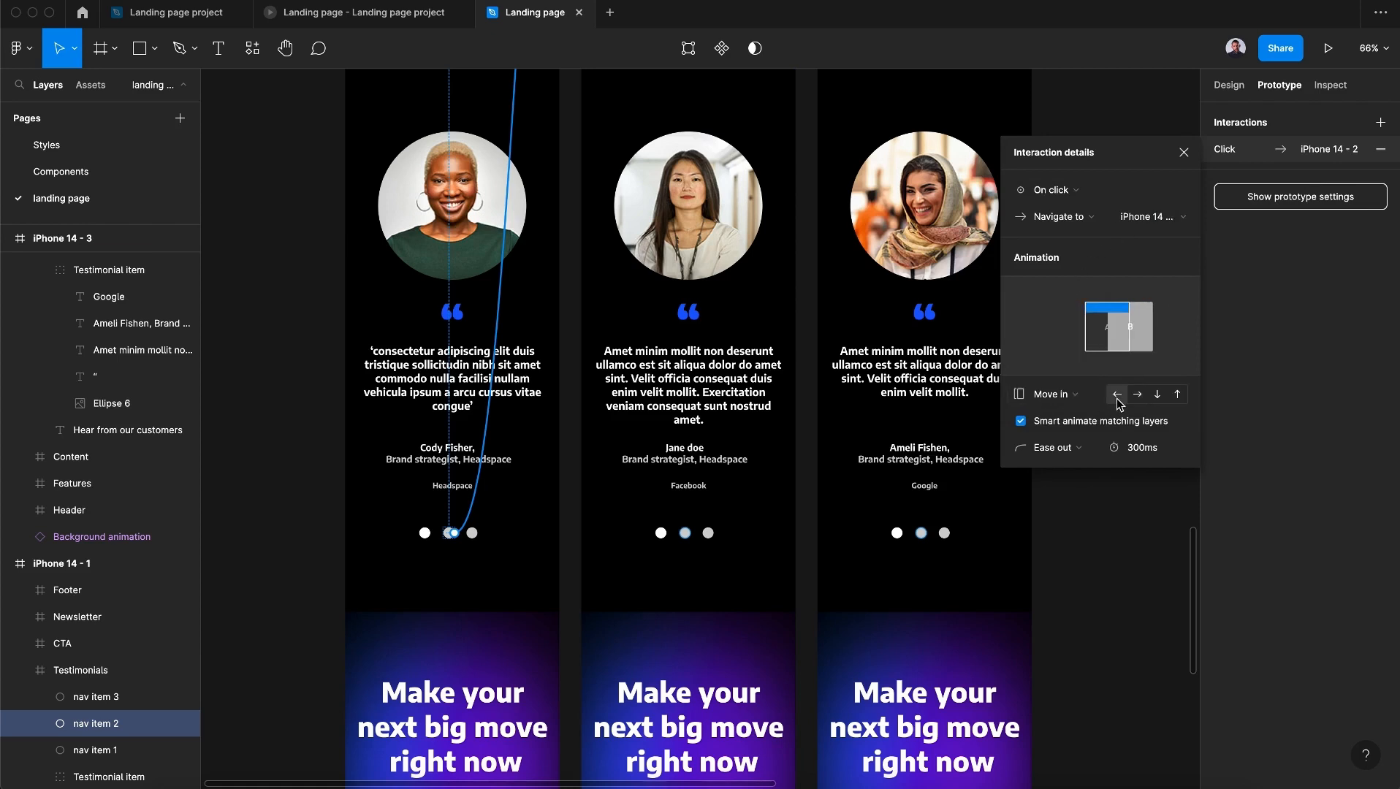
left_click(1024, 423)
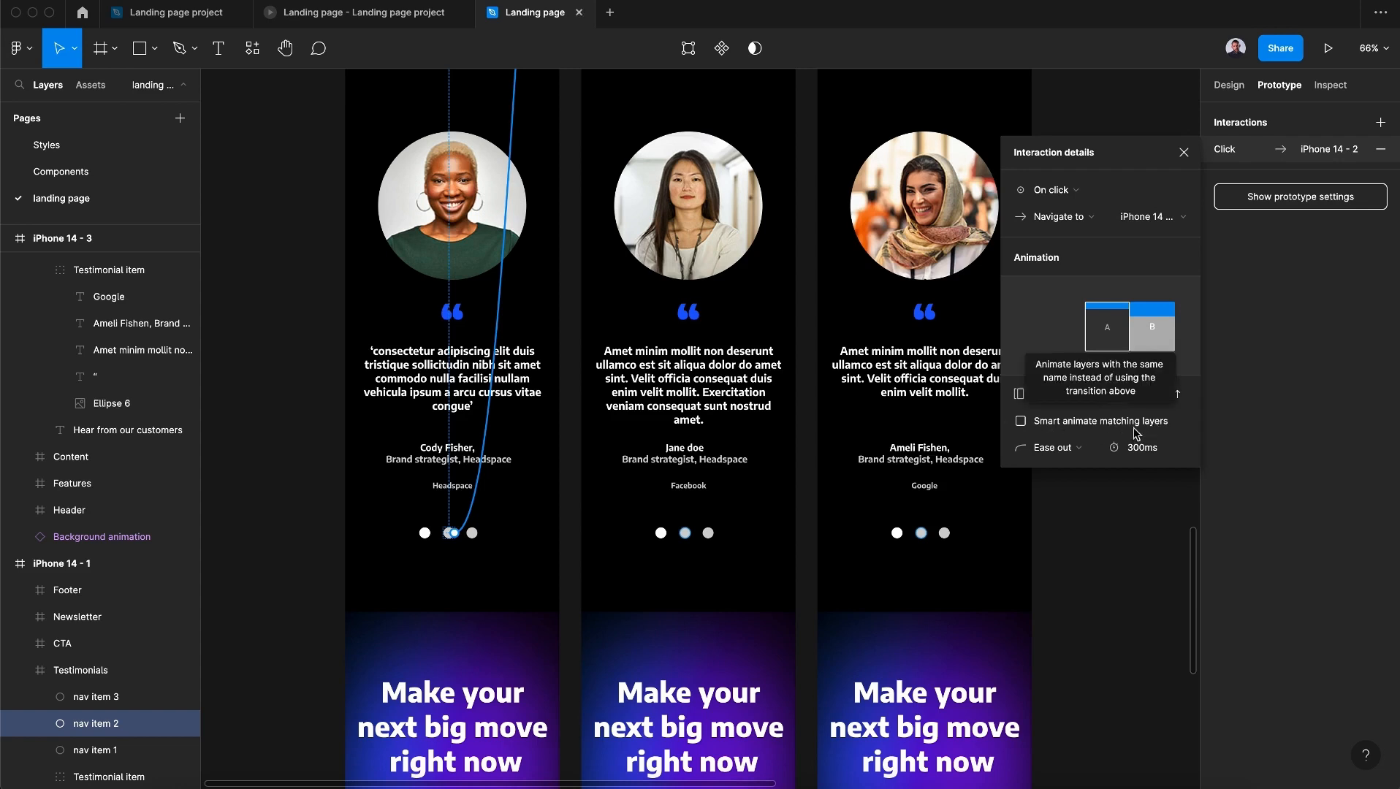
left_click(1021, 421)
key("Escape")
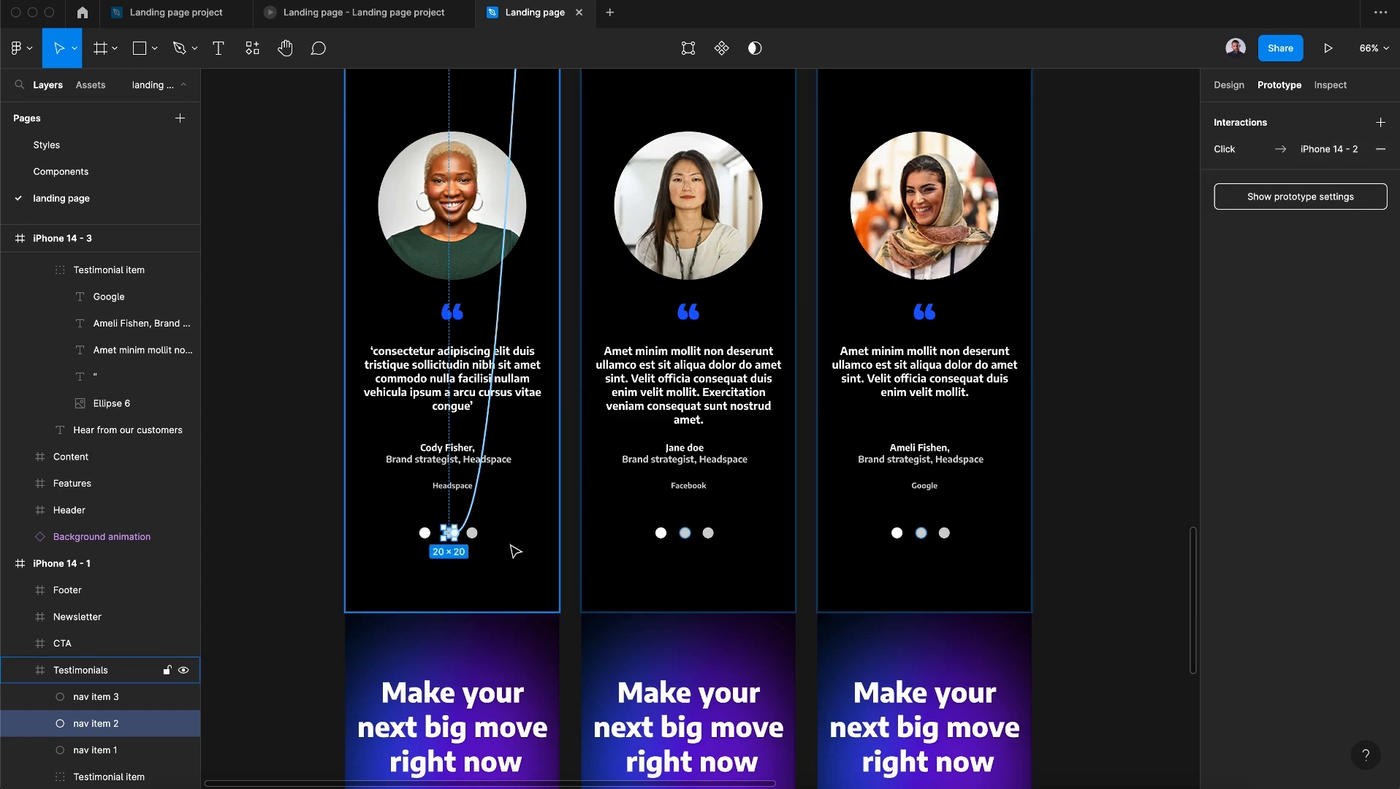
Step: Link nav item 3 in iPhone 14 - 1 to iPhone 14 - 3 with an On click, Navigate to interaction
left_click(475, 533)
left_click_drag(477, 534, 910, 564)
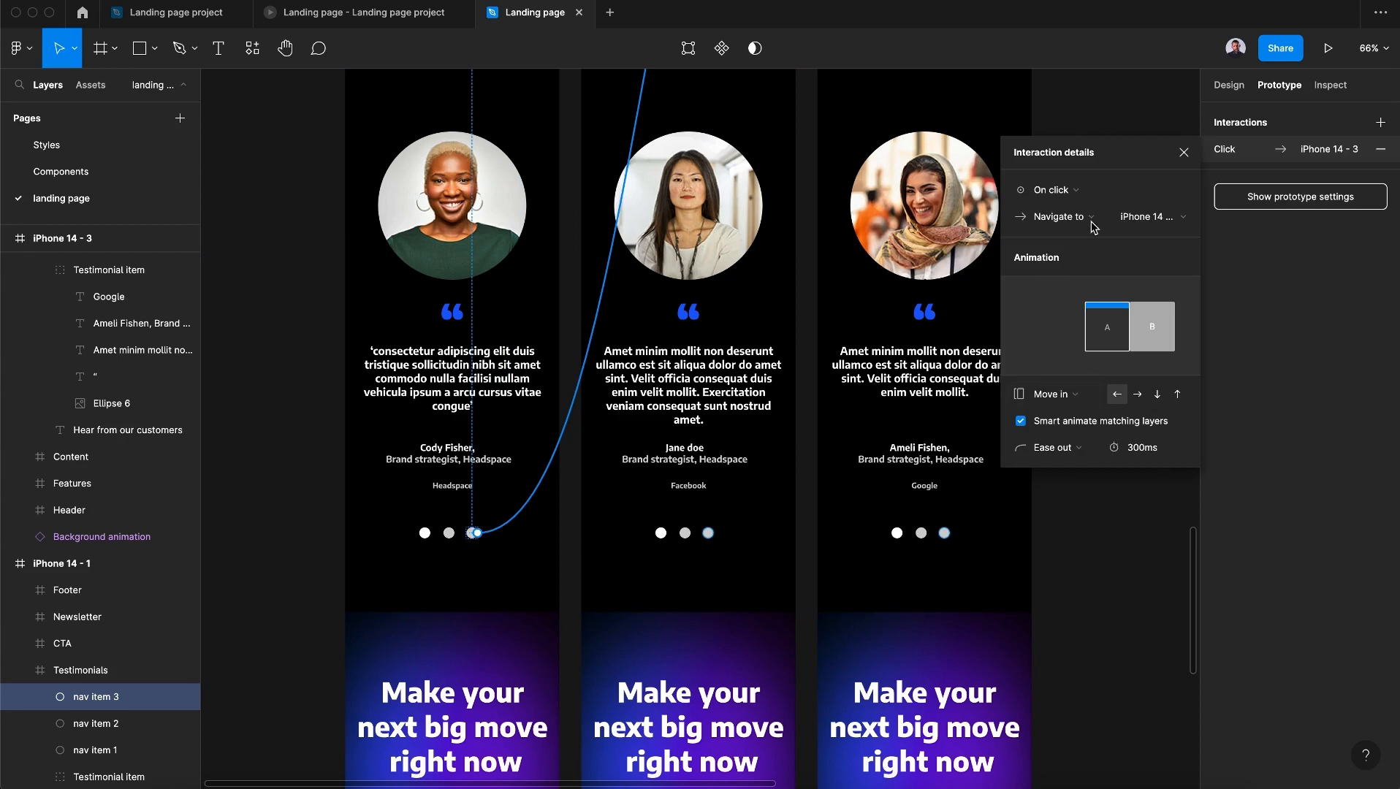
left_click(1183, 153)
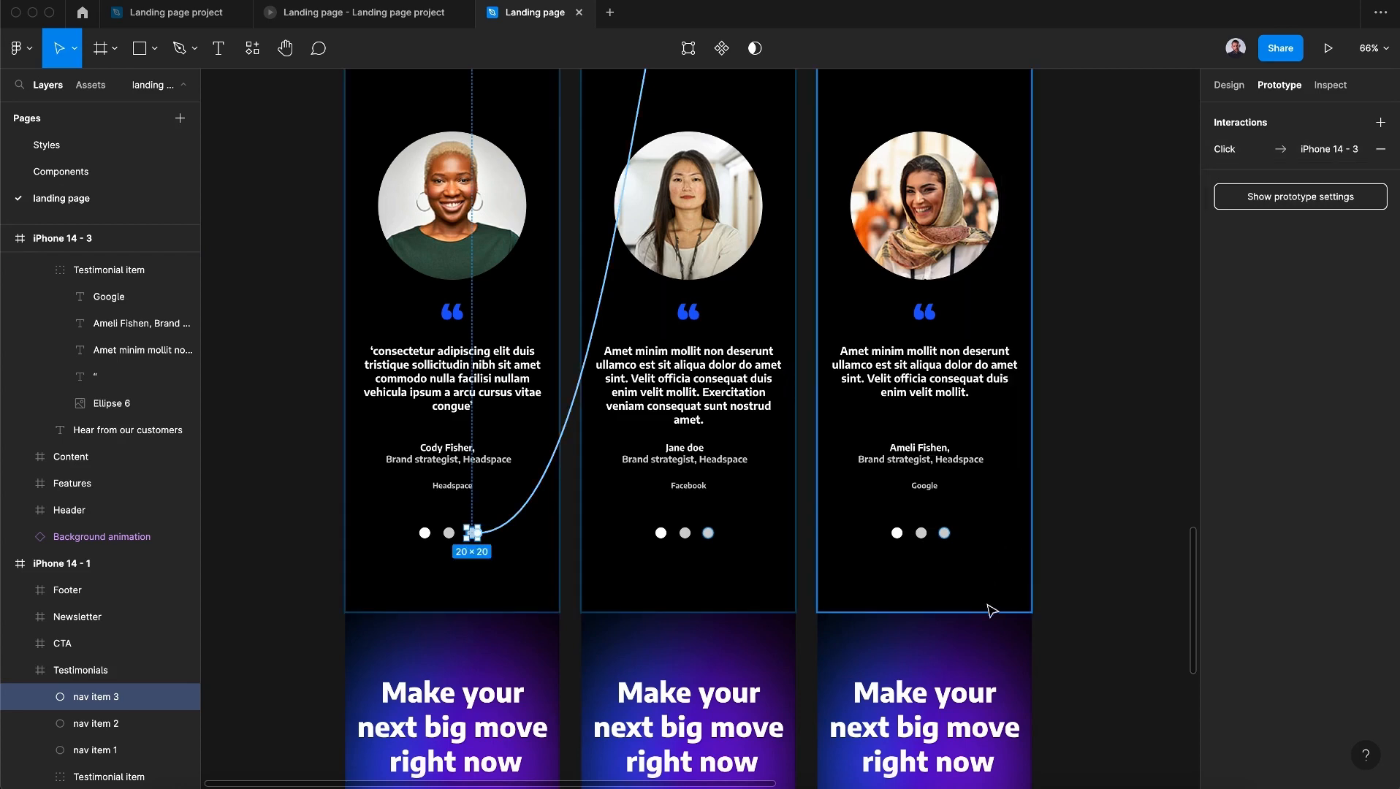
Step: In iPhone 14 - 2, set nav item 1's fill to muted text color and nav item 2's fill to light text color
key("super")
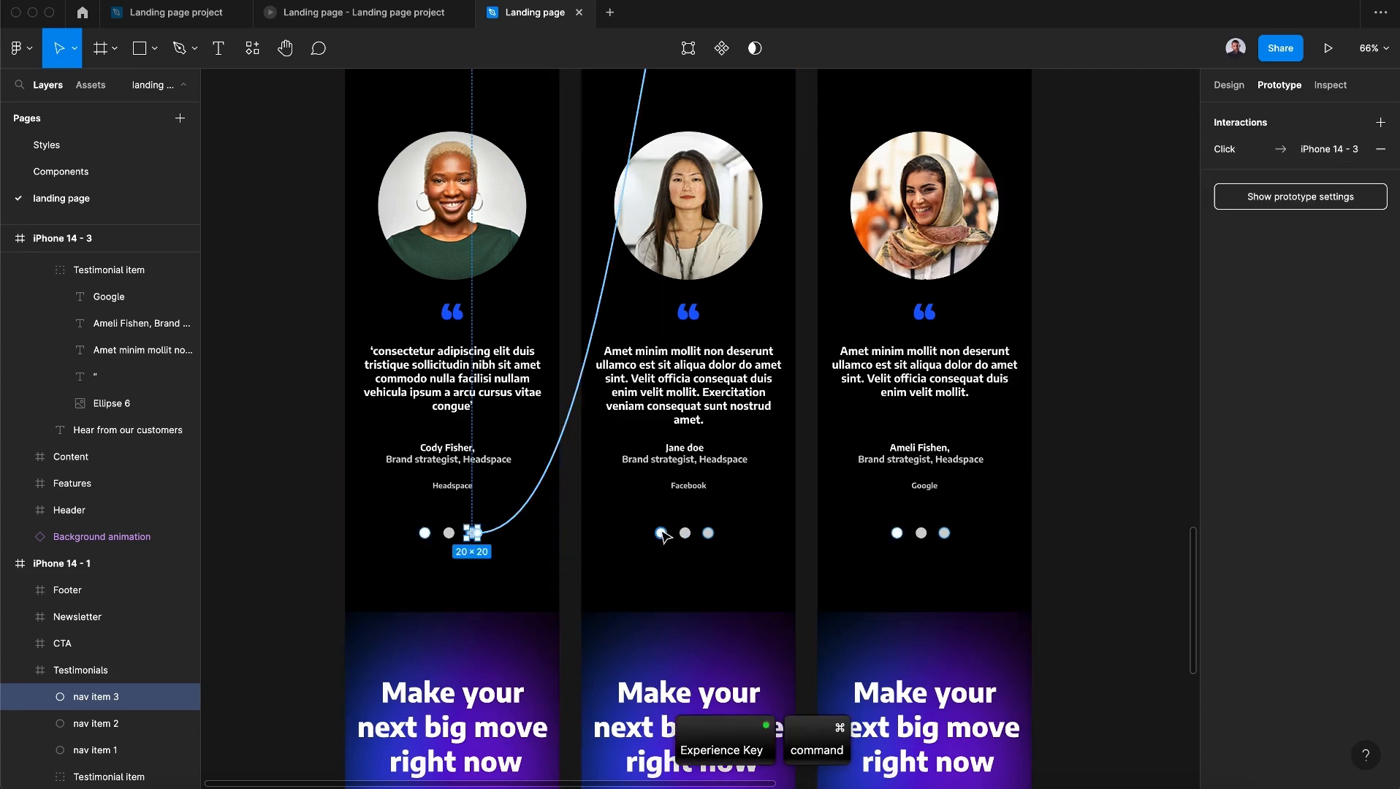
left_click(662, 534, "super")
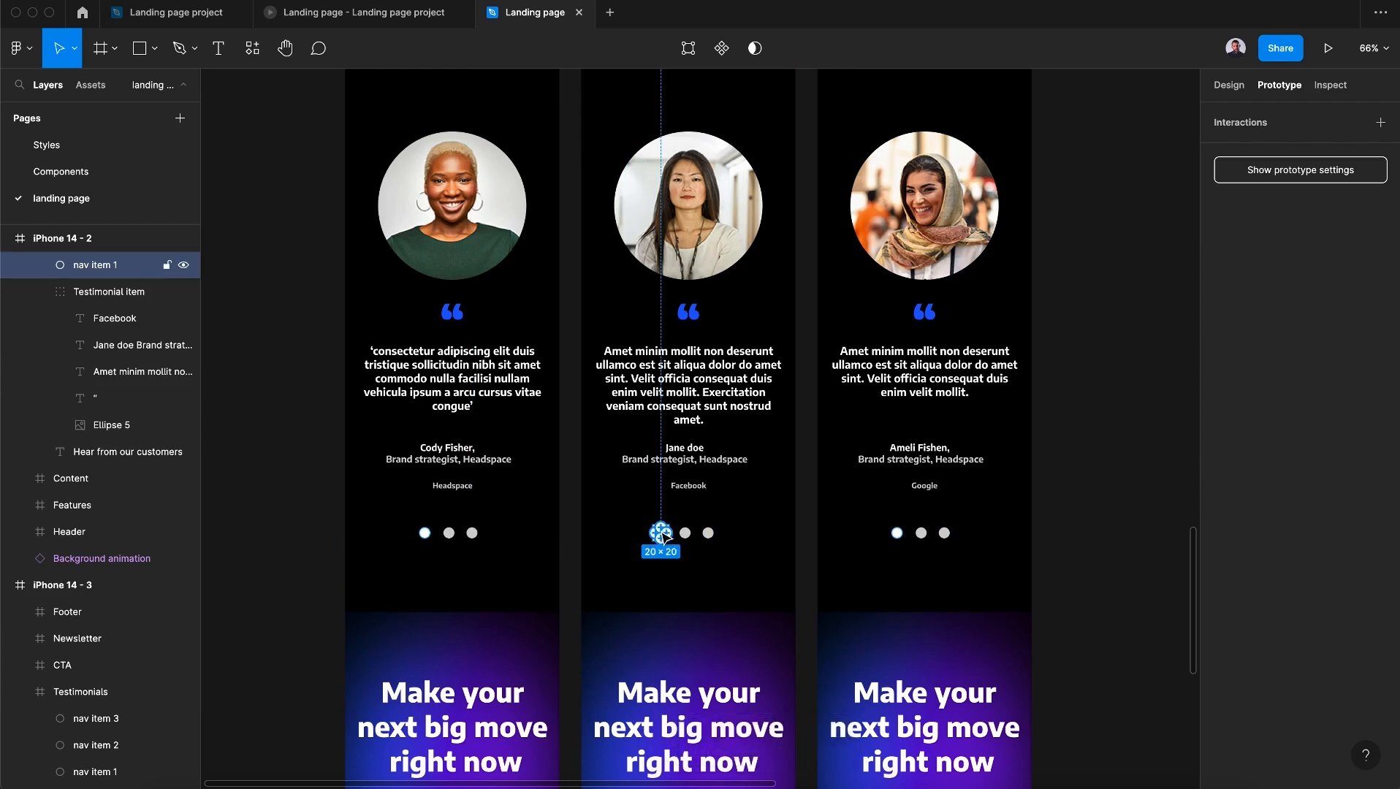
left_click(1230, 86)
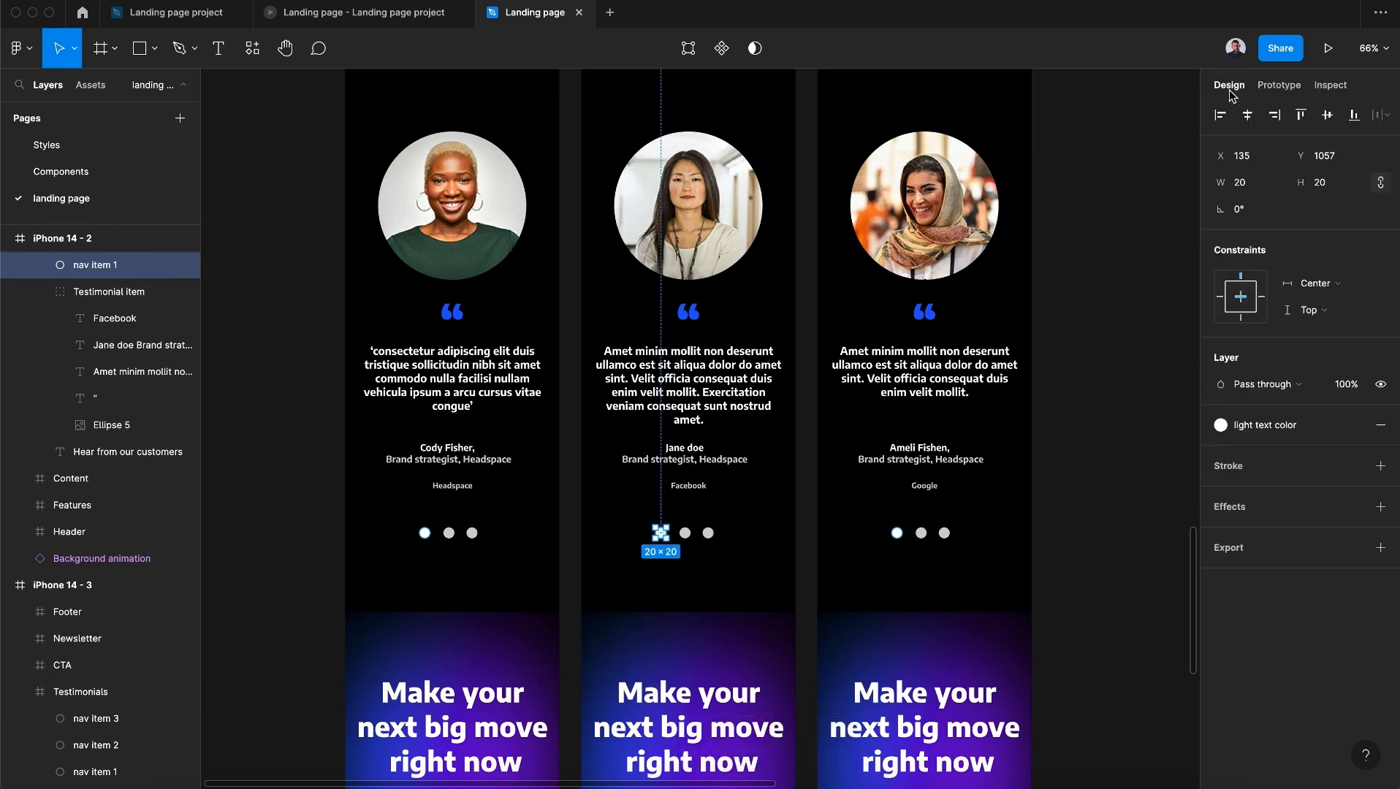
left_click(1279, 428)
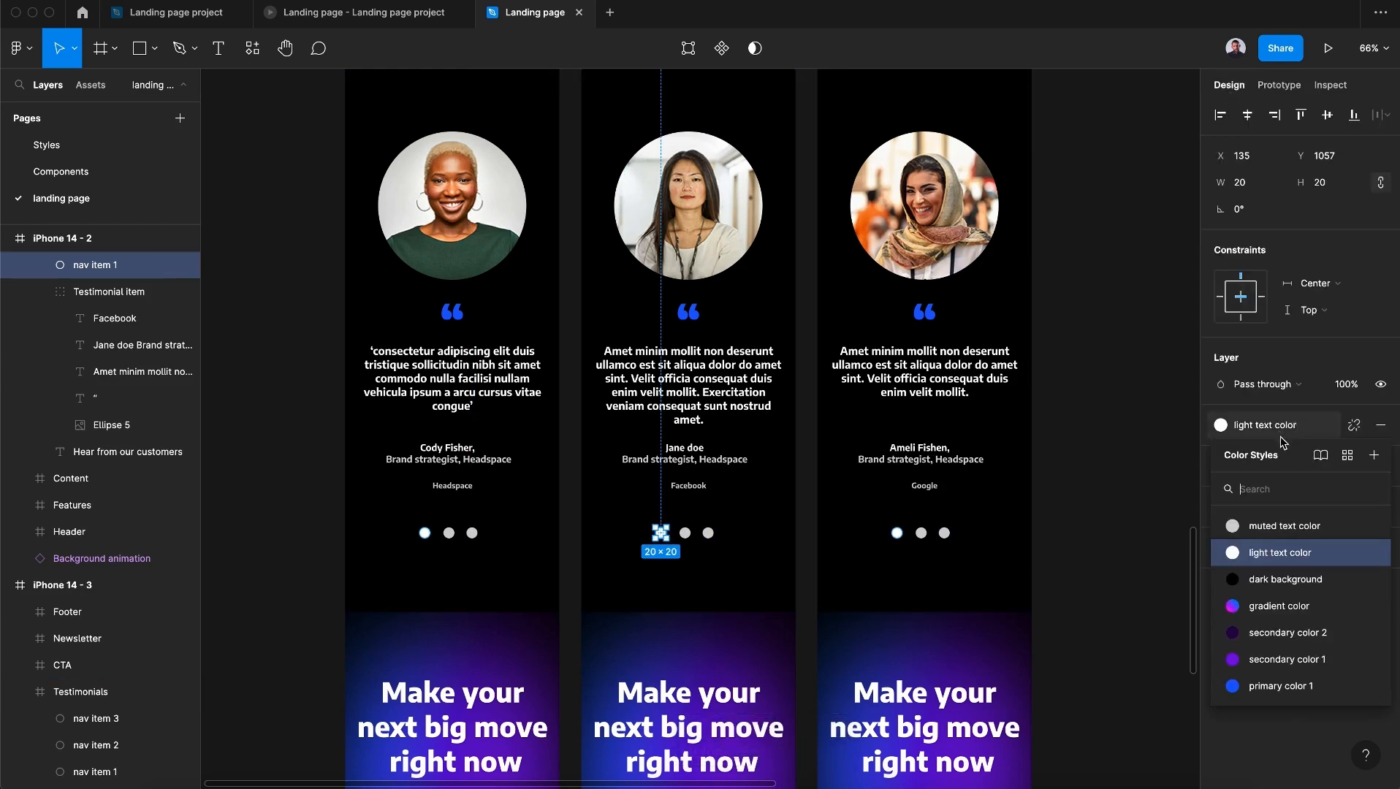
left_click(1303, 524)
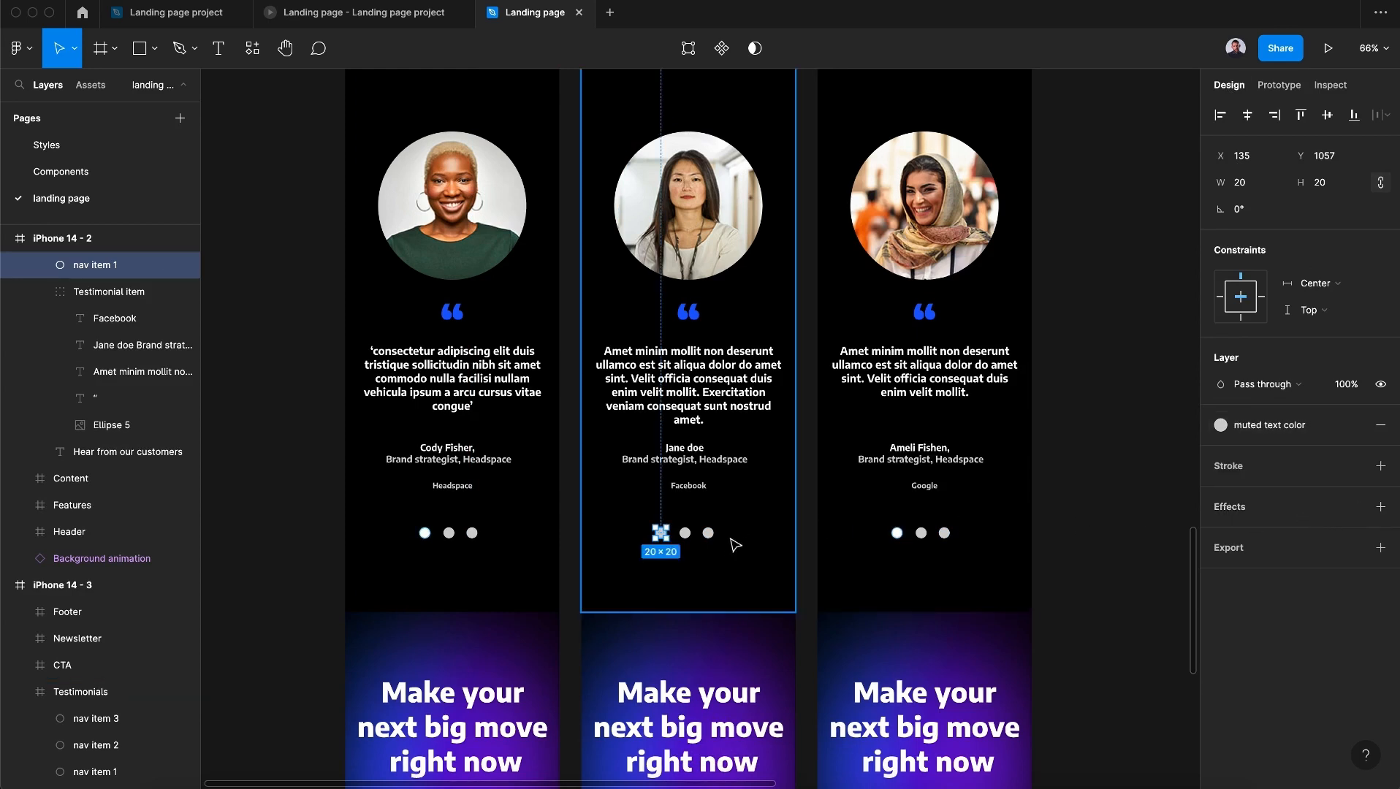
left_click(686, 534)
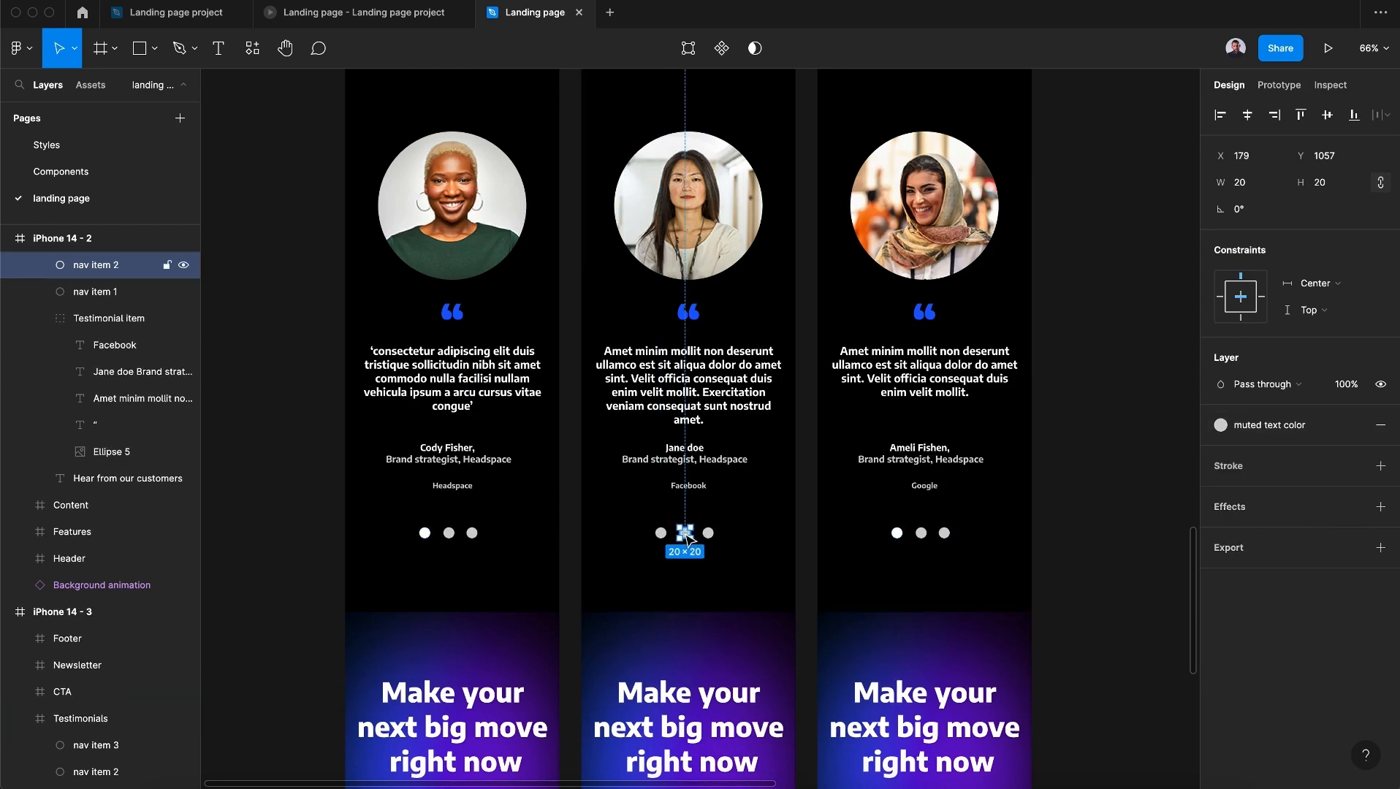
left_click(1272, 428)
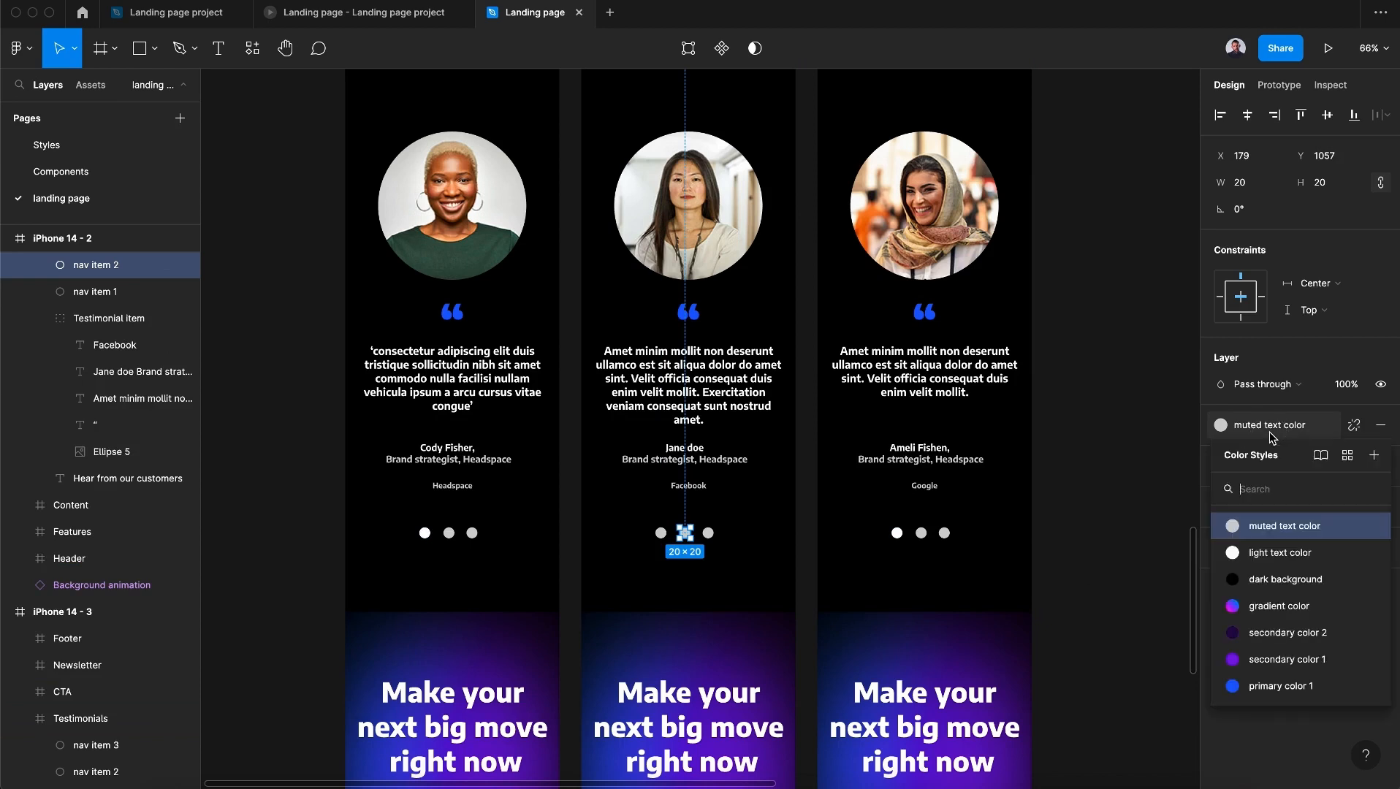
left_click(1277, 553)
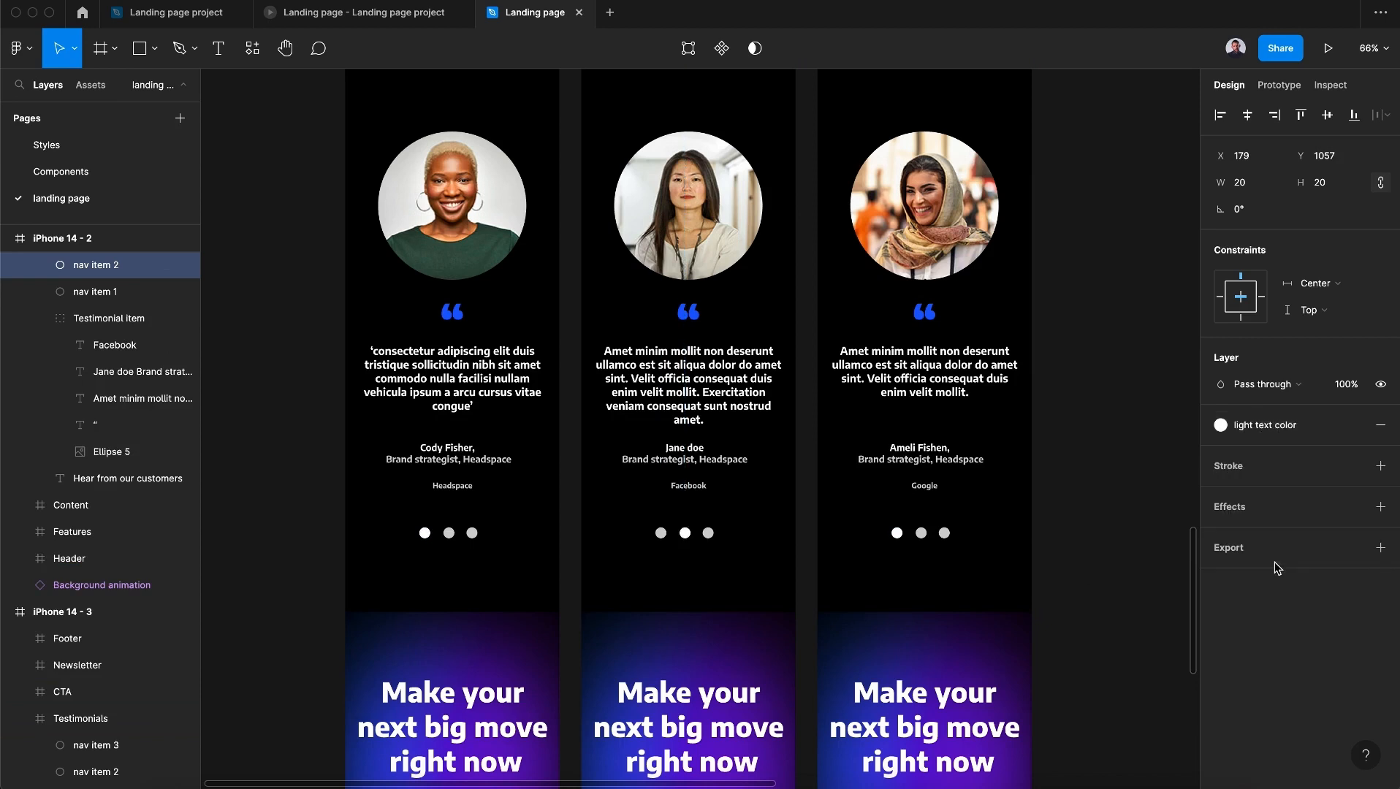
Step: In iPhone 14 - 3, set nav item 1's fill to muted text color and nav item 3's fill to light text color
left_click(898, 534, "super")
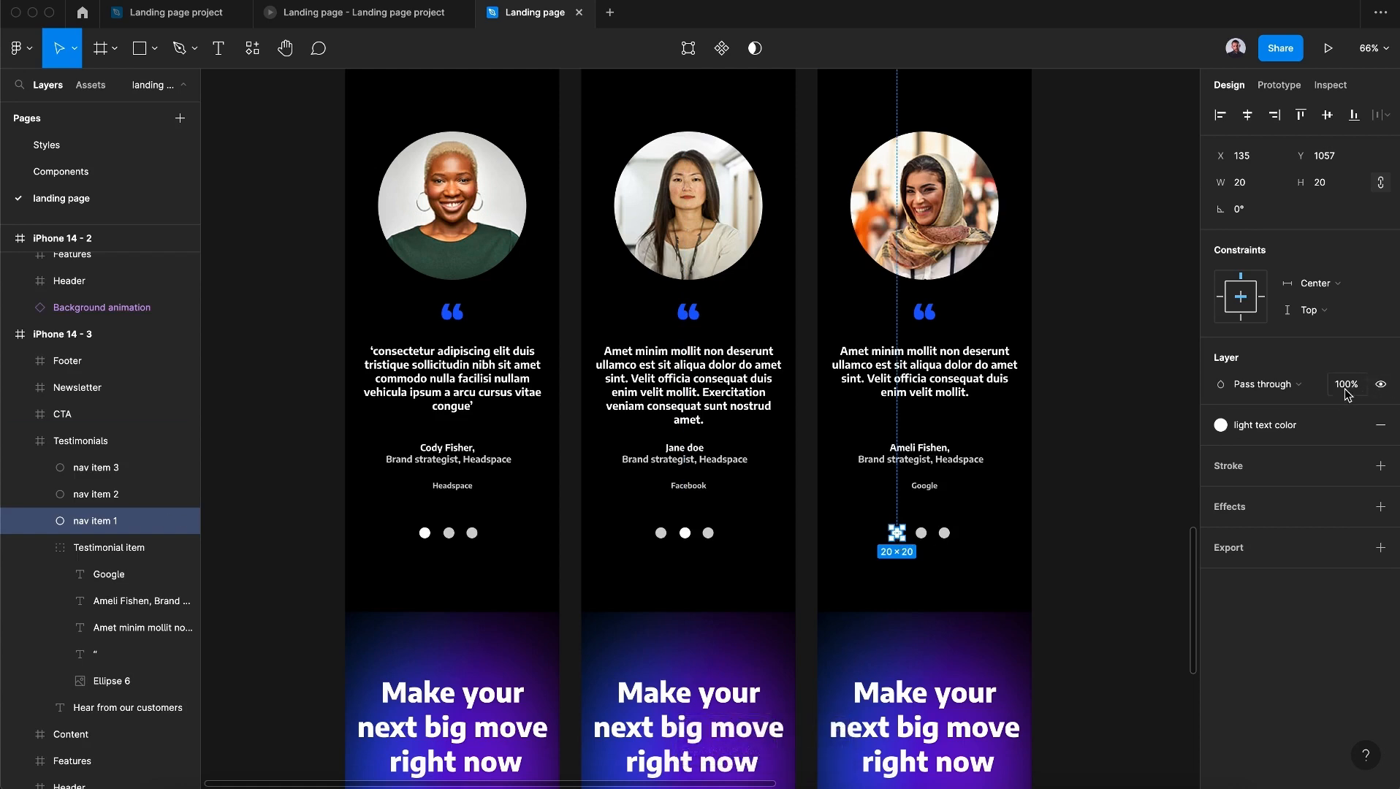
left_click(1300, 425)
left_click(1285, 533)
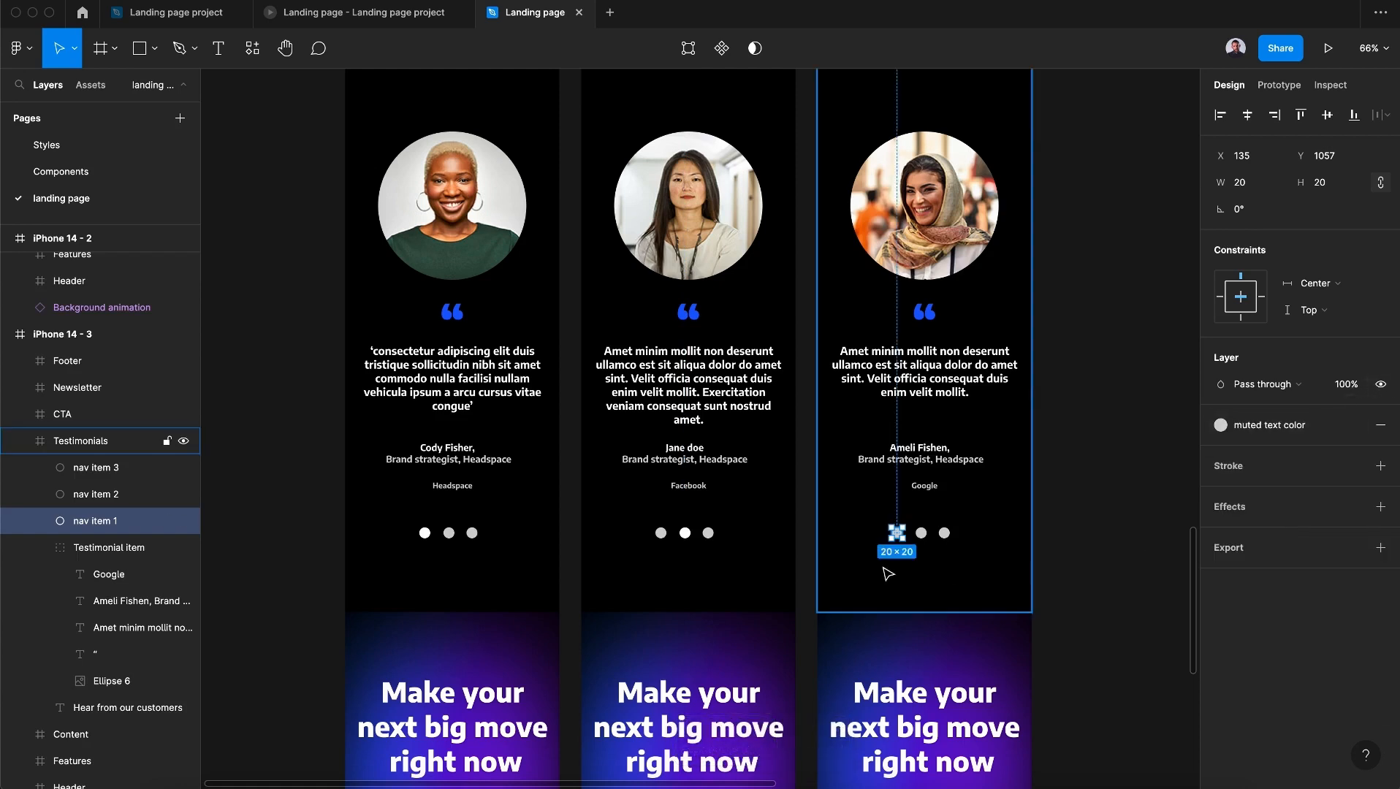
left_click(946, 535, "super")
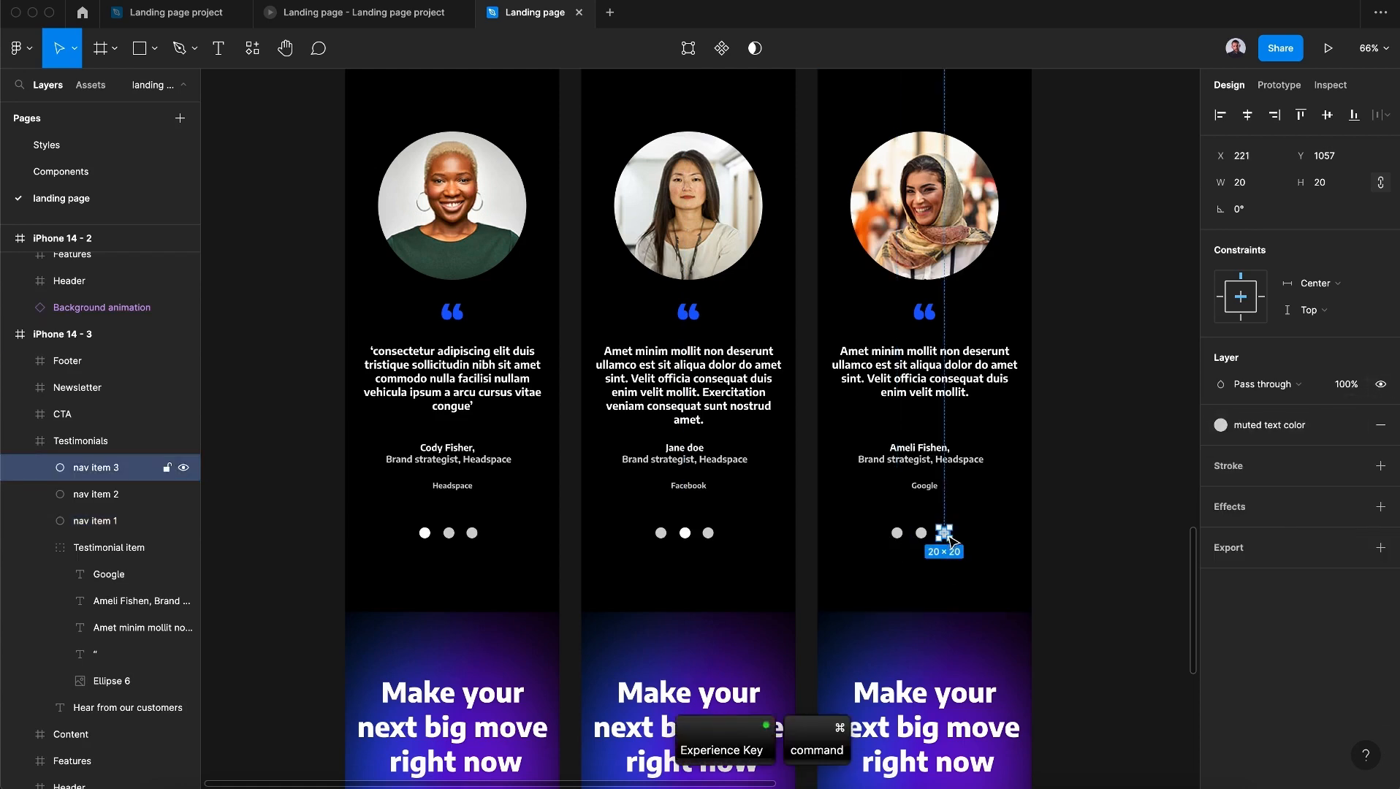
left_click(1300, 425)
left_click(1284, 526)
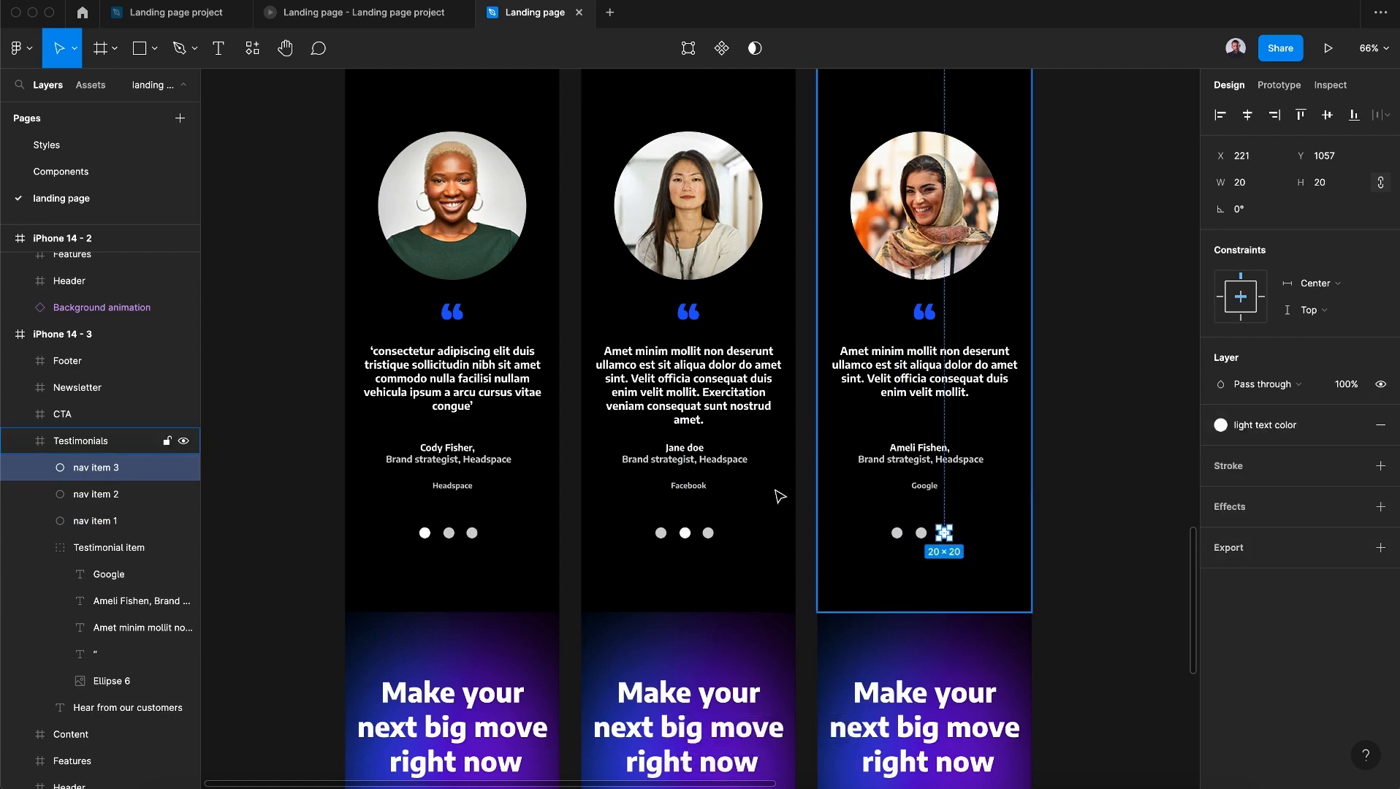
Step: Link nav item 3 in iPhone 14 - 2 to iPhone 14 - 3 on click, using the leftward Move in animation
left_click(708, 533, "super")
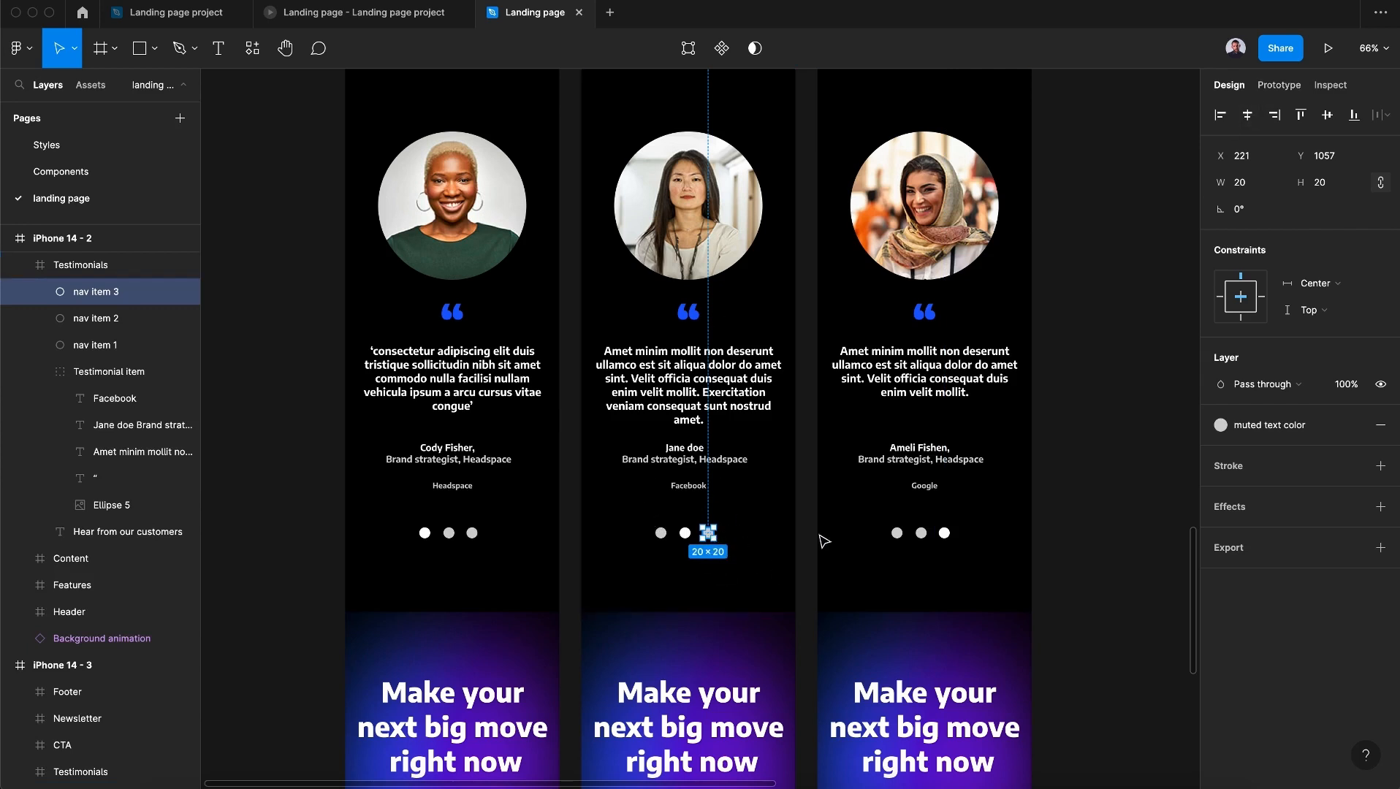
left_click(1274, 93)
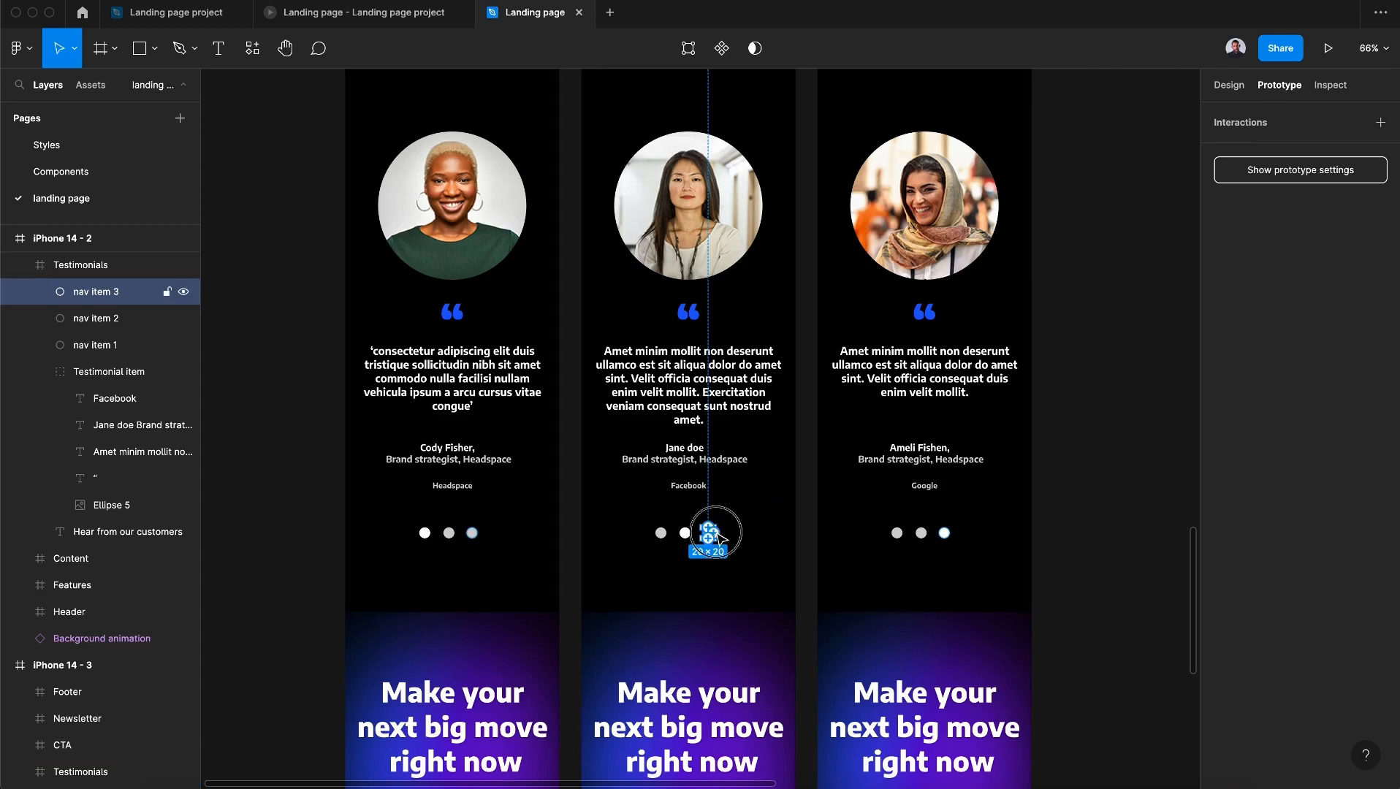
left_click_drag(717, 533, 890, 387)
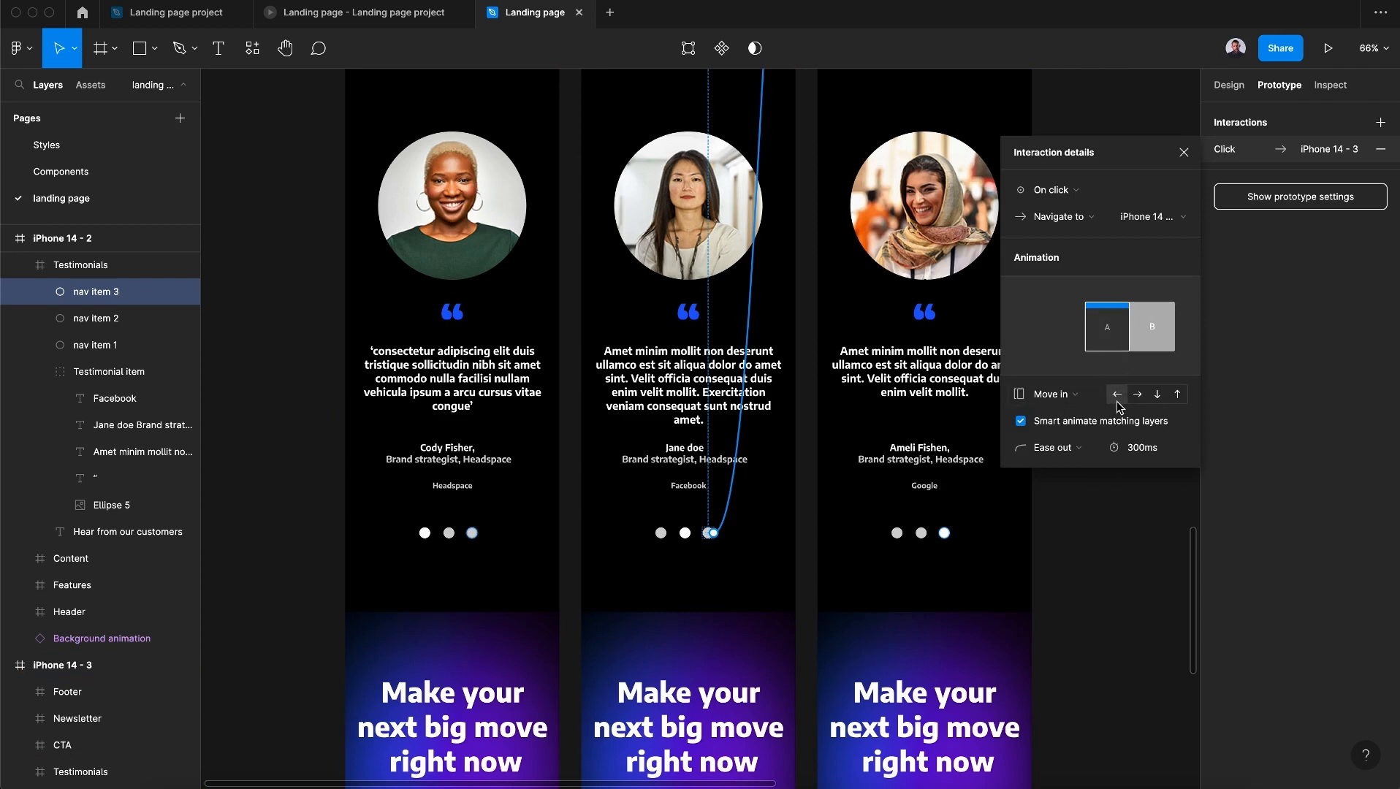
left_click(1167, 218)
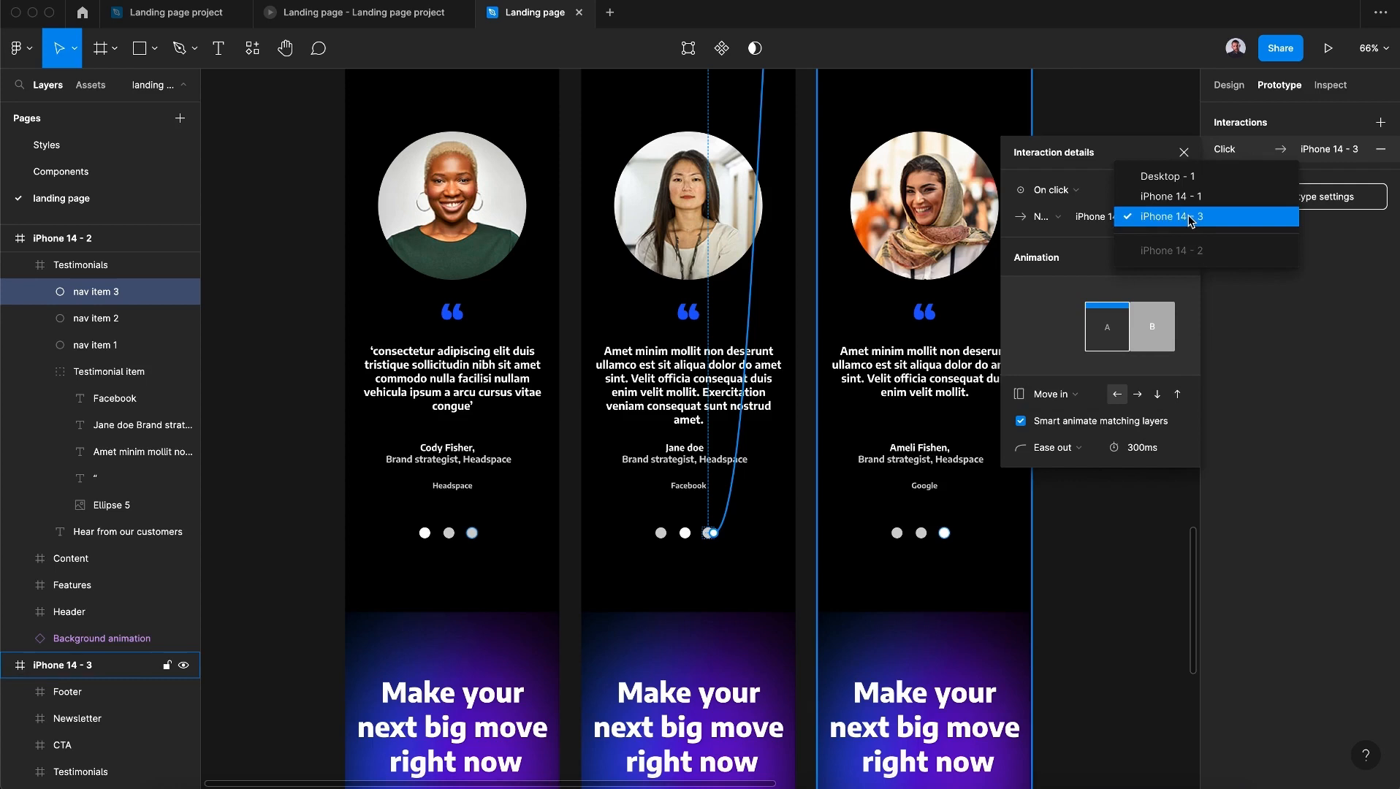
left_click(1169, 217)
left_click(1184, 152)
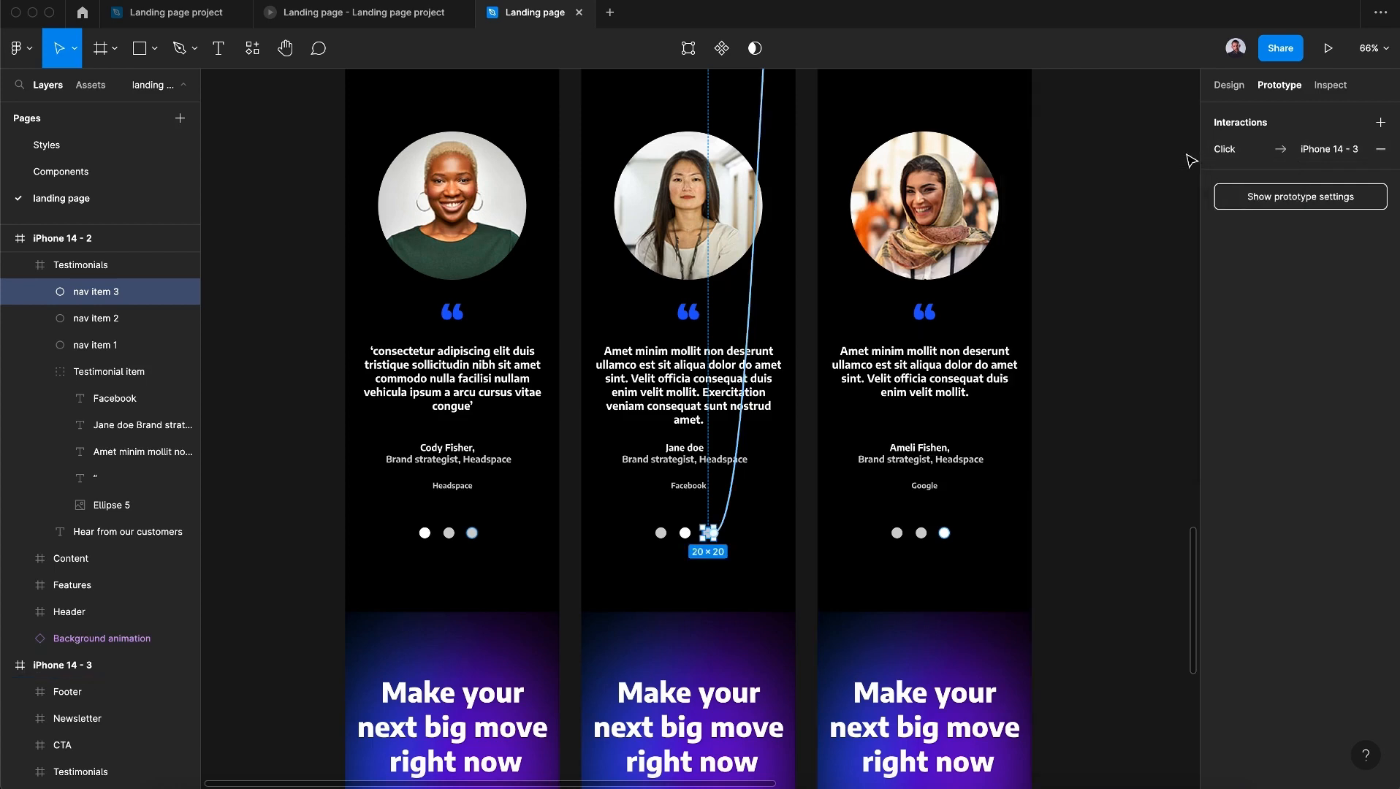
Step: Link nav item 1 in iPhone 14 - 2 to iPhone 14 - 1 on click, with Move in set to rightward
left_click(662, 535)
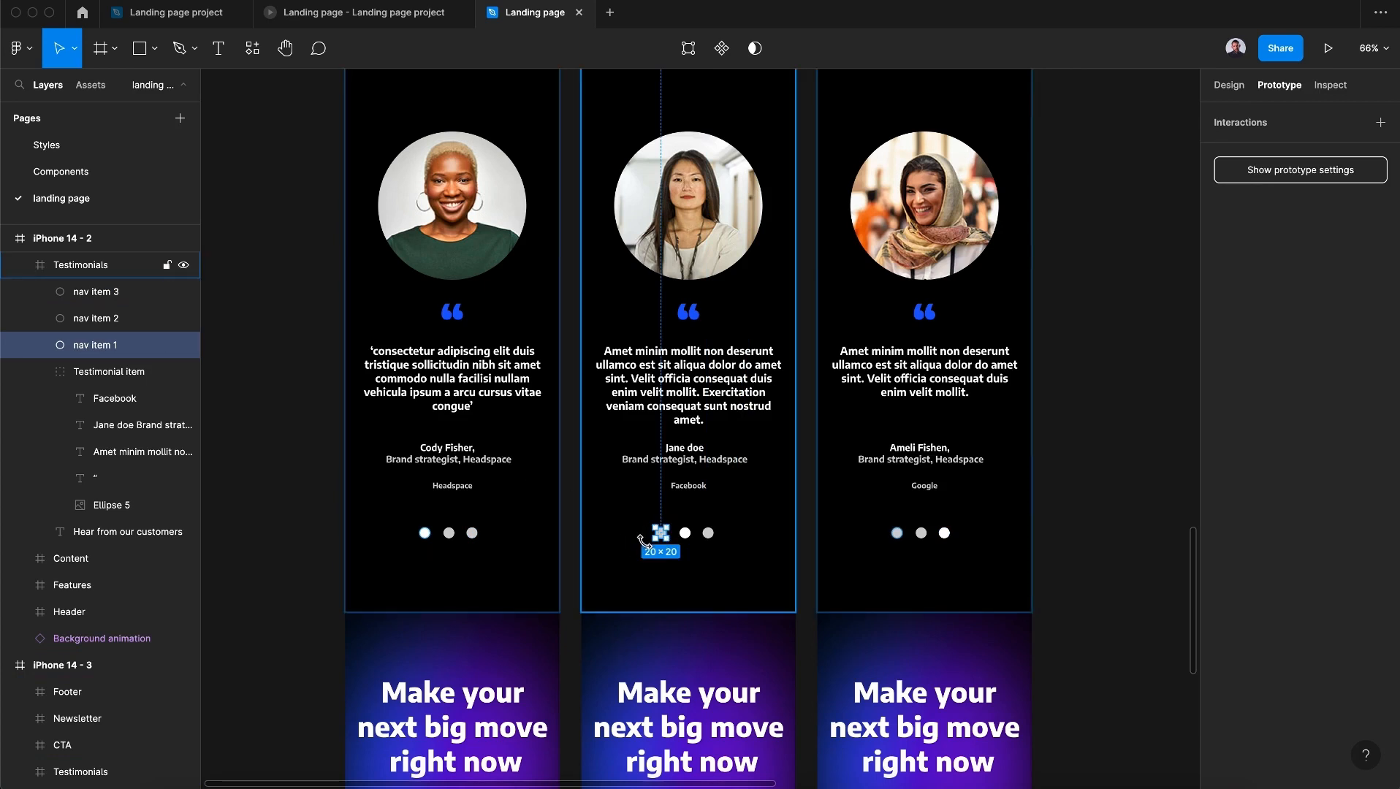
left_click_drag(658, 535, 525, 461)
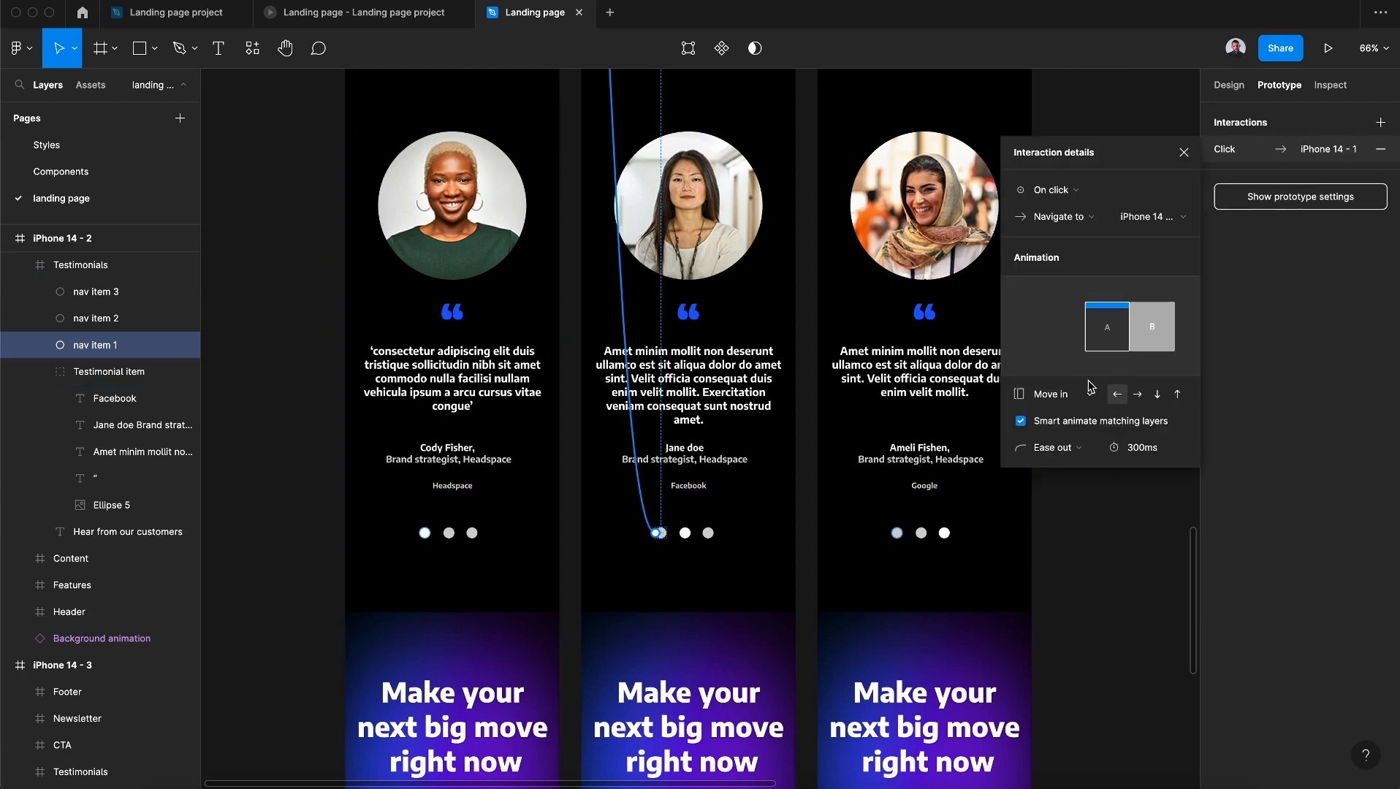
left_click(1138, 395)
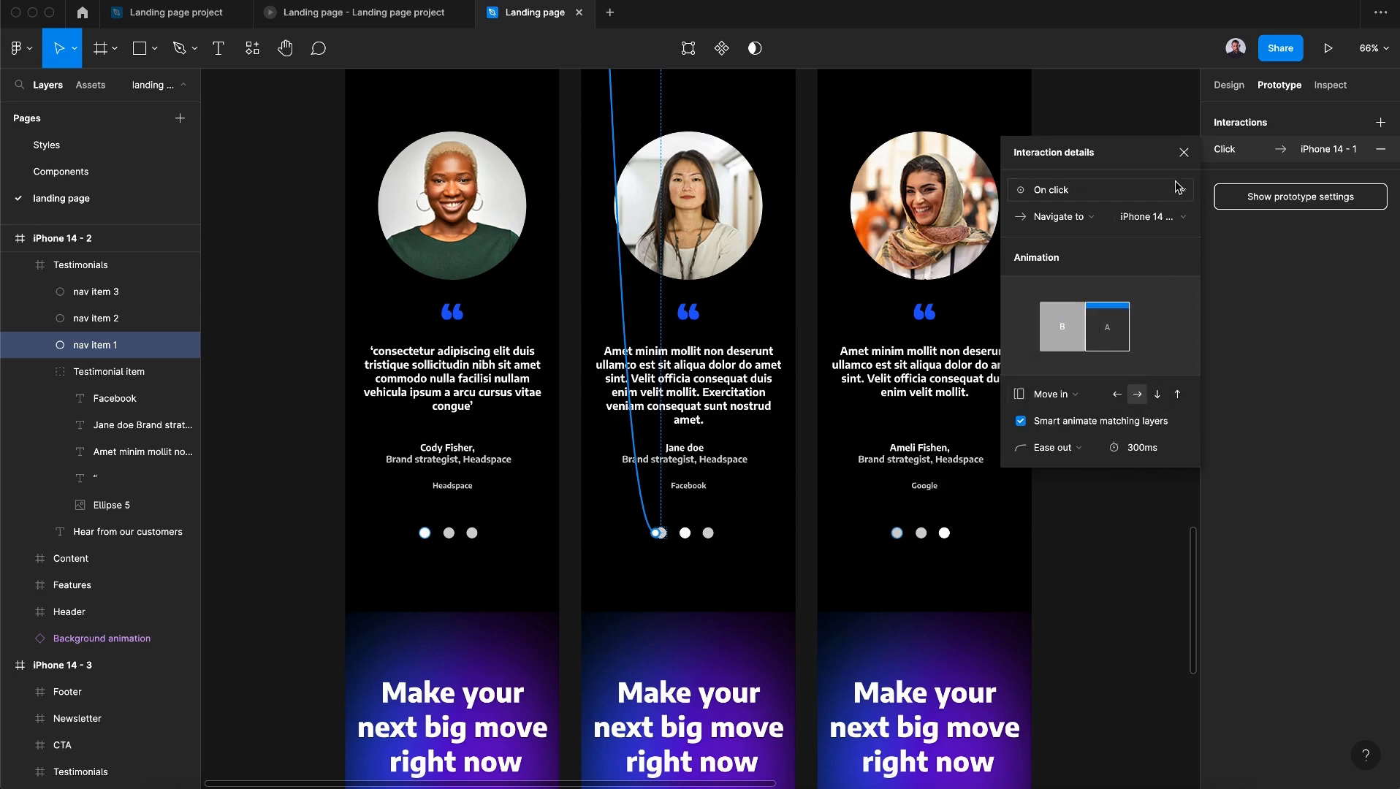
left_click(1183, 153)
Step: Link nav item 1 in iPhone 14 - 3 to iPhone 14 - 1 on click, using the rightward Move in animation
left_click(897, 533)
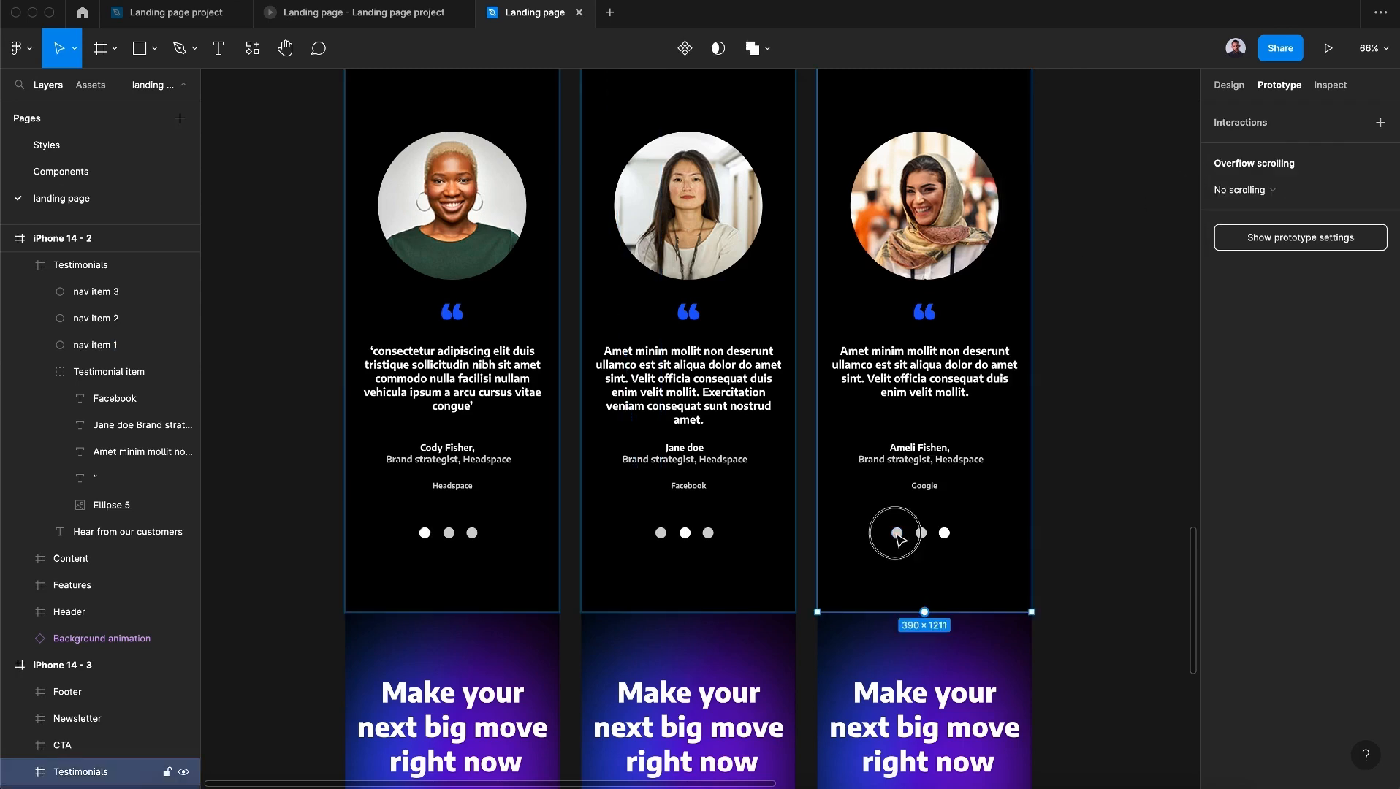
double_click(898, 534)
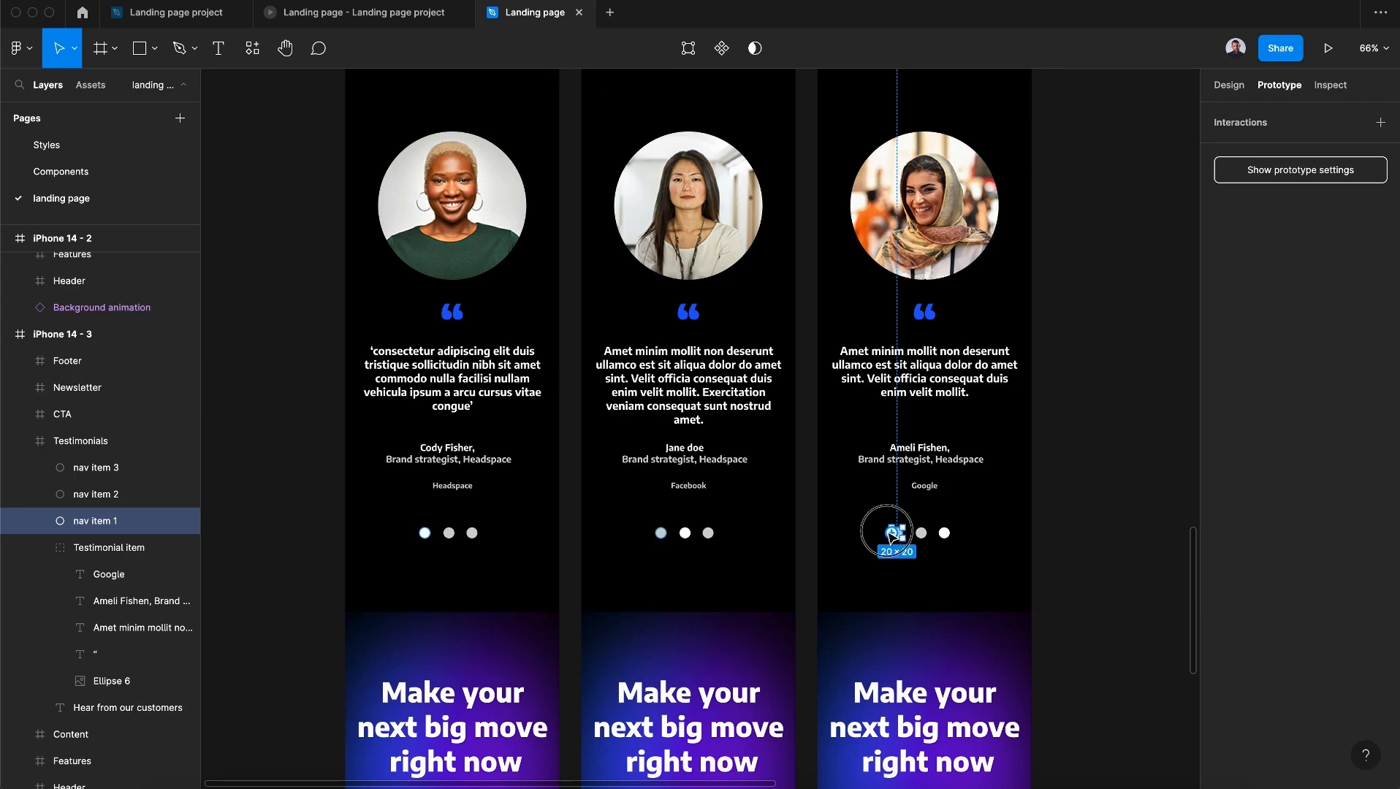
left_click_drag(896, 530, 466, 283)
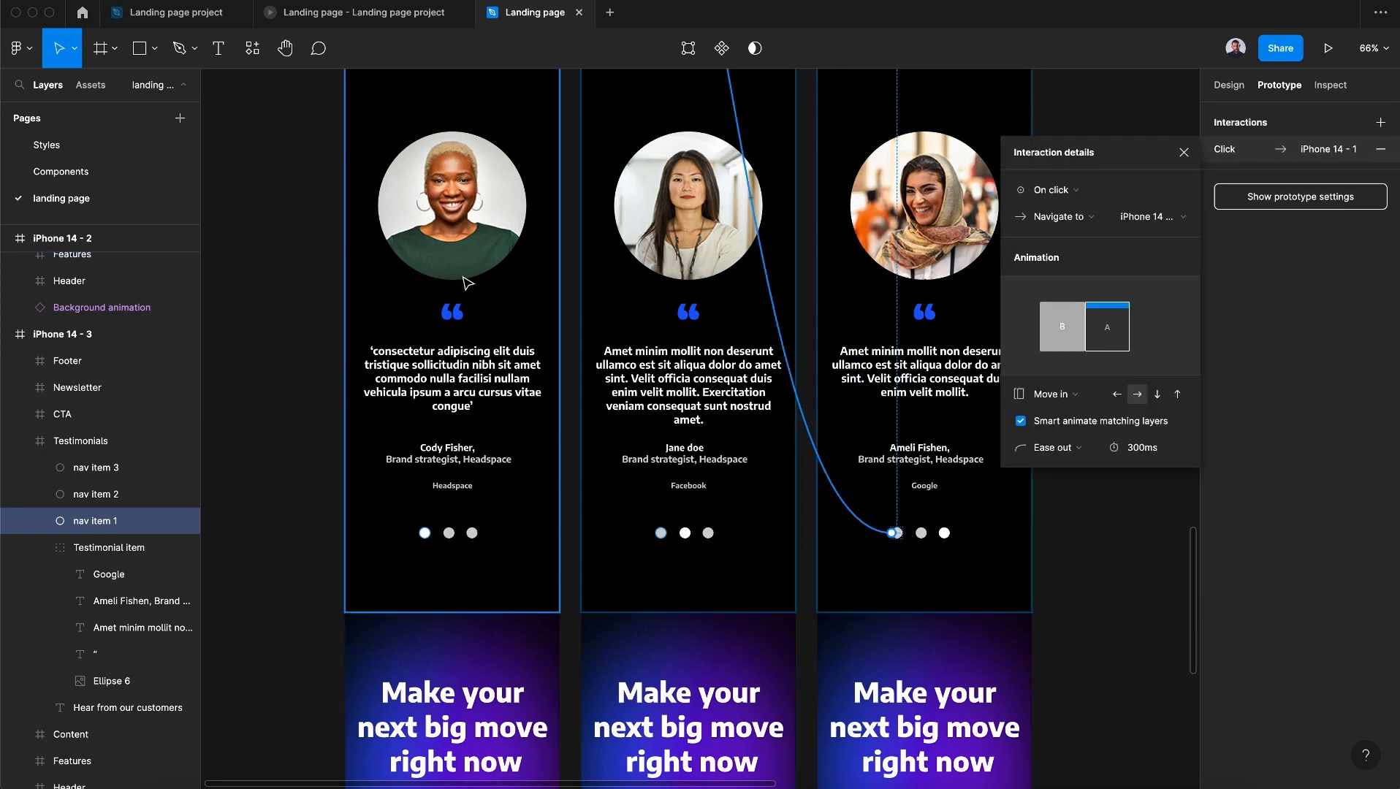
left_click(1184, 153)
Step: Link nav item 2 in iPhone 14 - 3 to iPhone 14 - 2 on click, using the rightward Move in animation
left_click(922, 533)
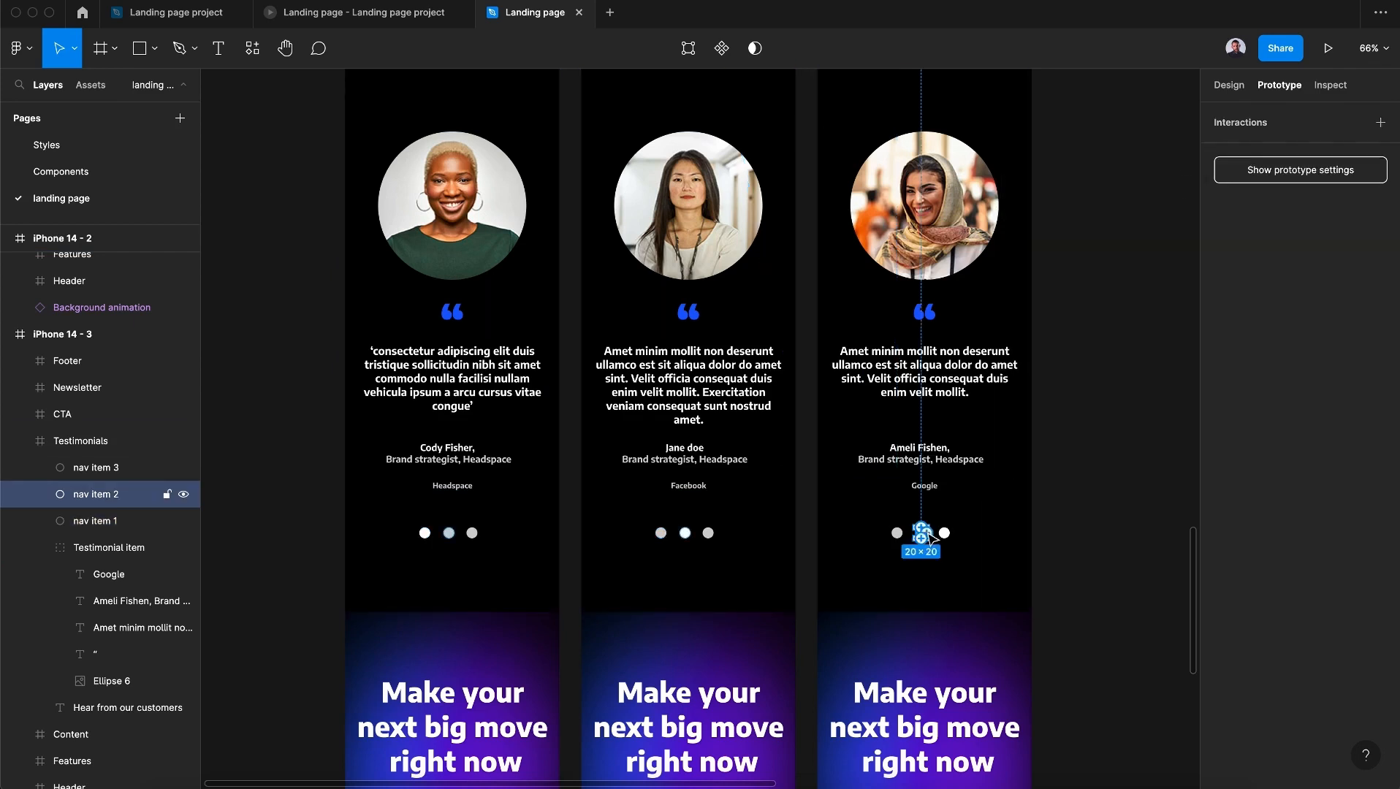
left_click_drag(926, 538, 763, 418)
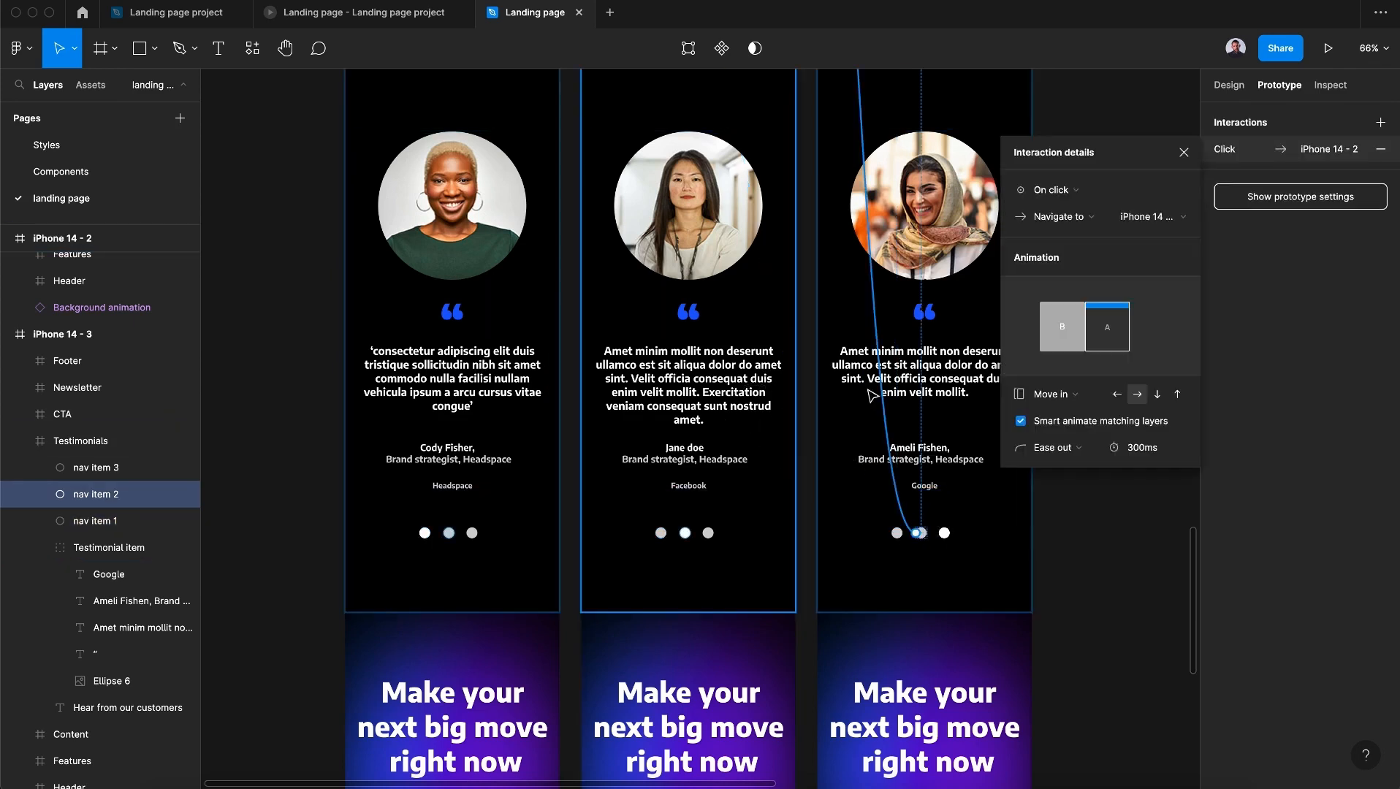
left_click(1177, 155)
Step: Preview the Flow 1 prototype, test the testimonial slider's navigation dots, and close the preview
scroll(1132, 207, "up", 3)
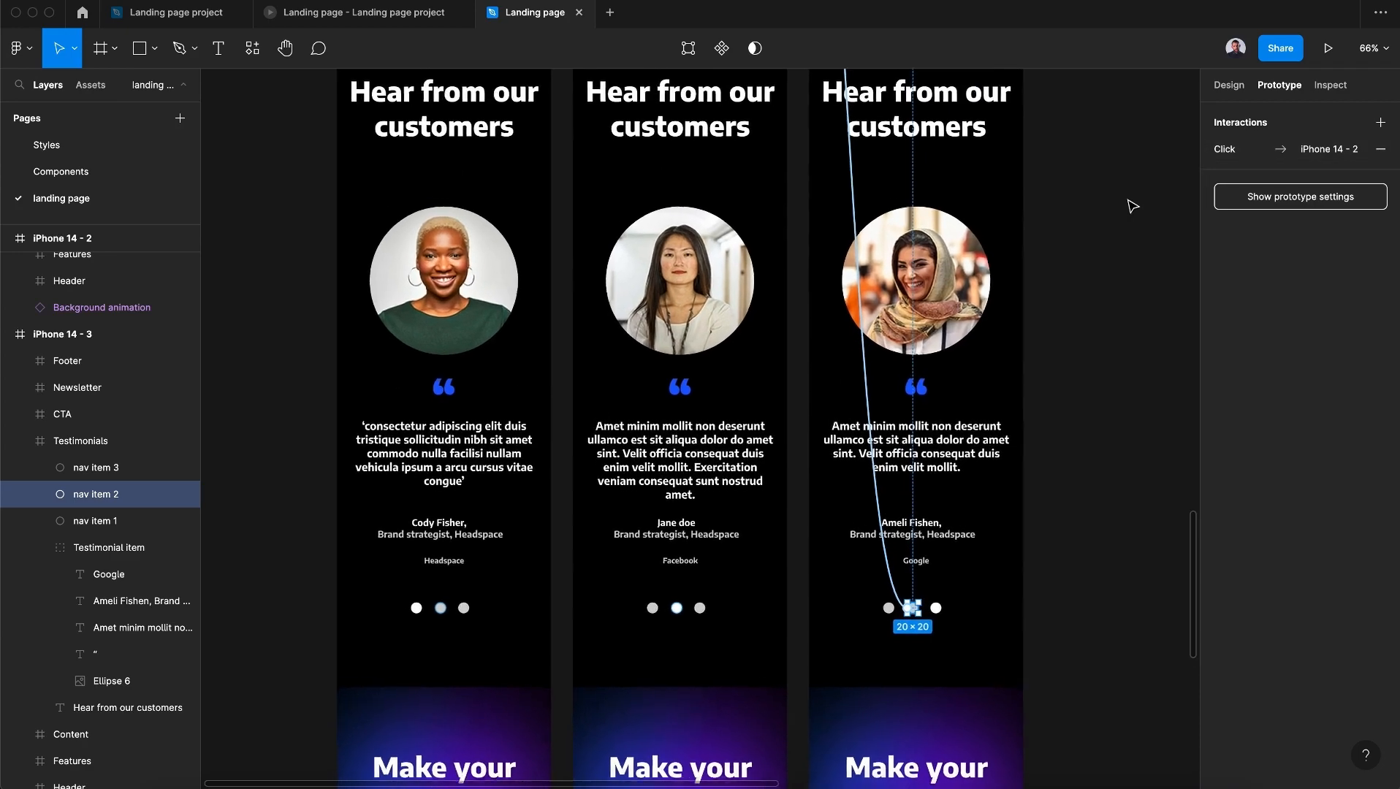
scroll(1132, 207, "down", 5, "ctrl")
scroll(1132, 207, "up", 10)
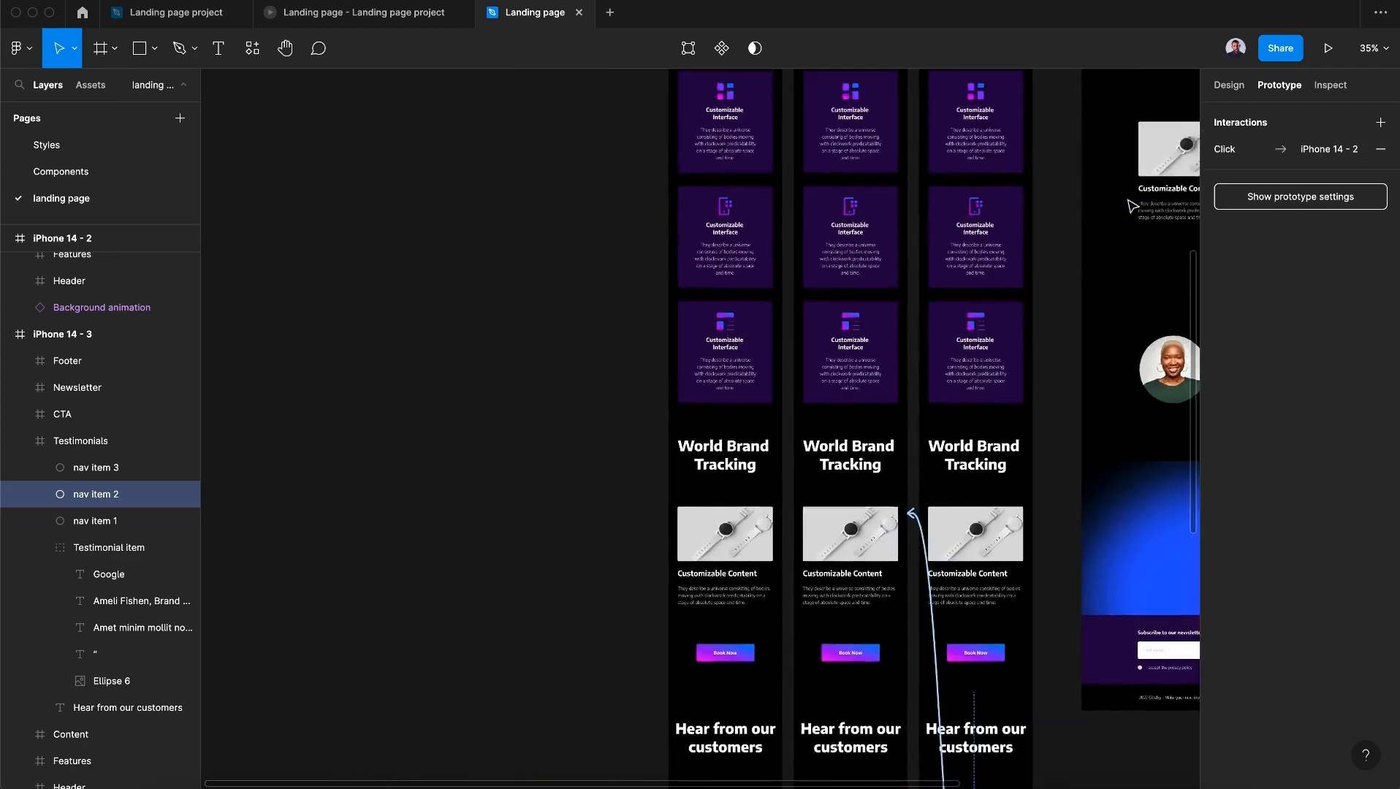
scroll(1128, 200, "up", 8)
left_click(647, 199)
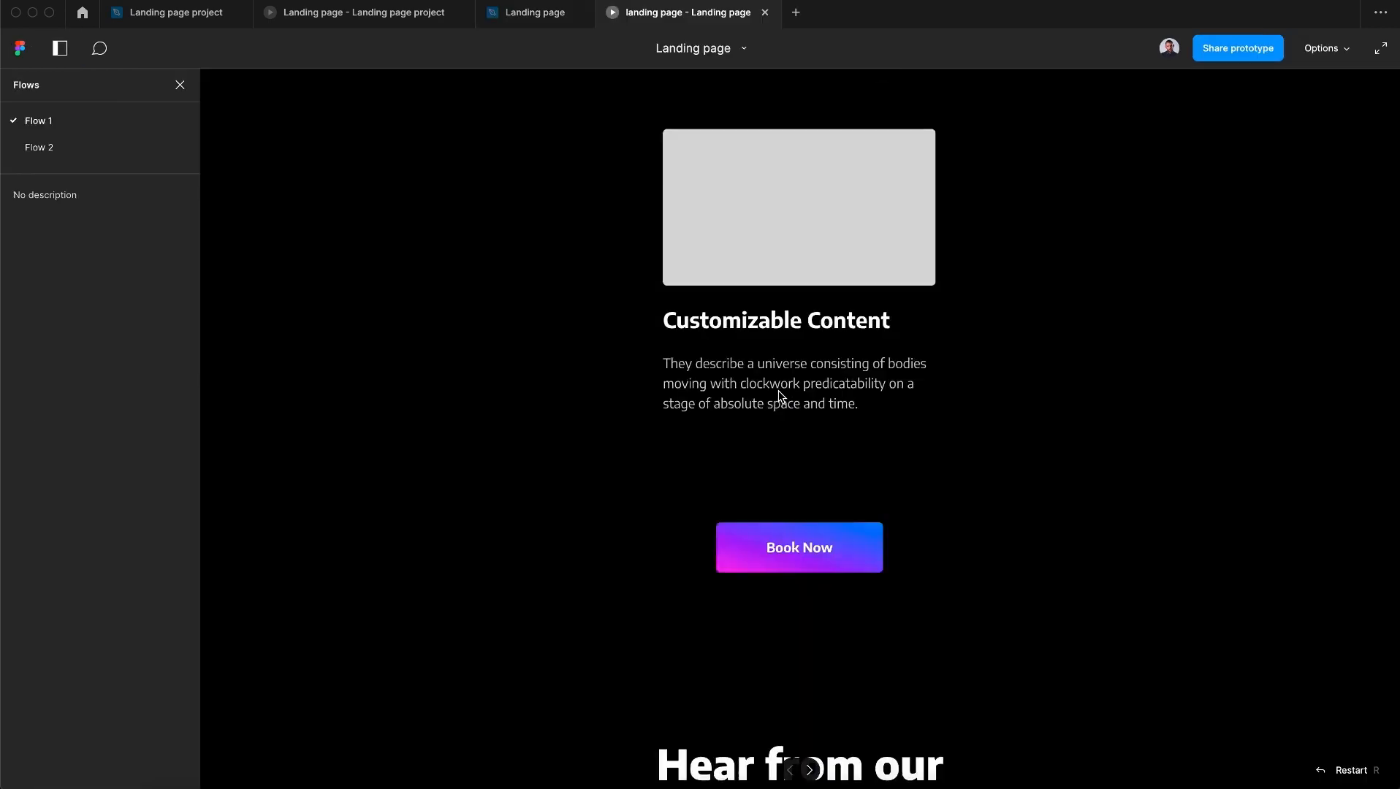
scroll(779, 395, "down", 10)
scroll(779, 396, "up", 2)
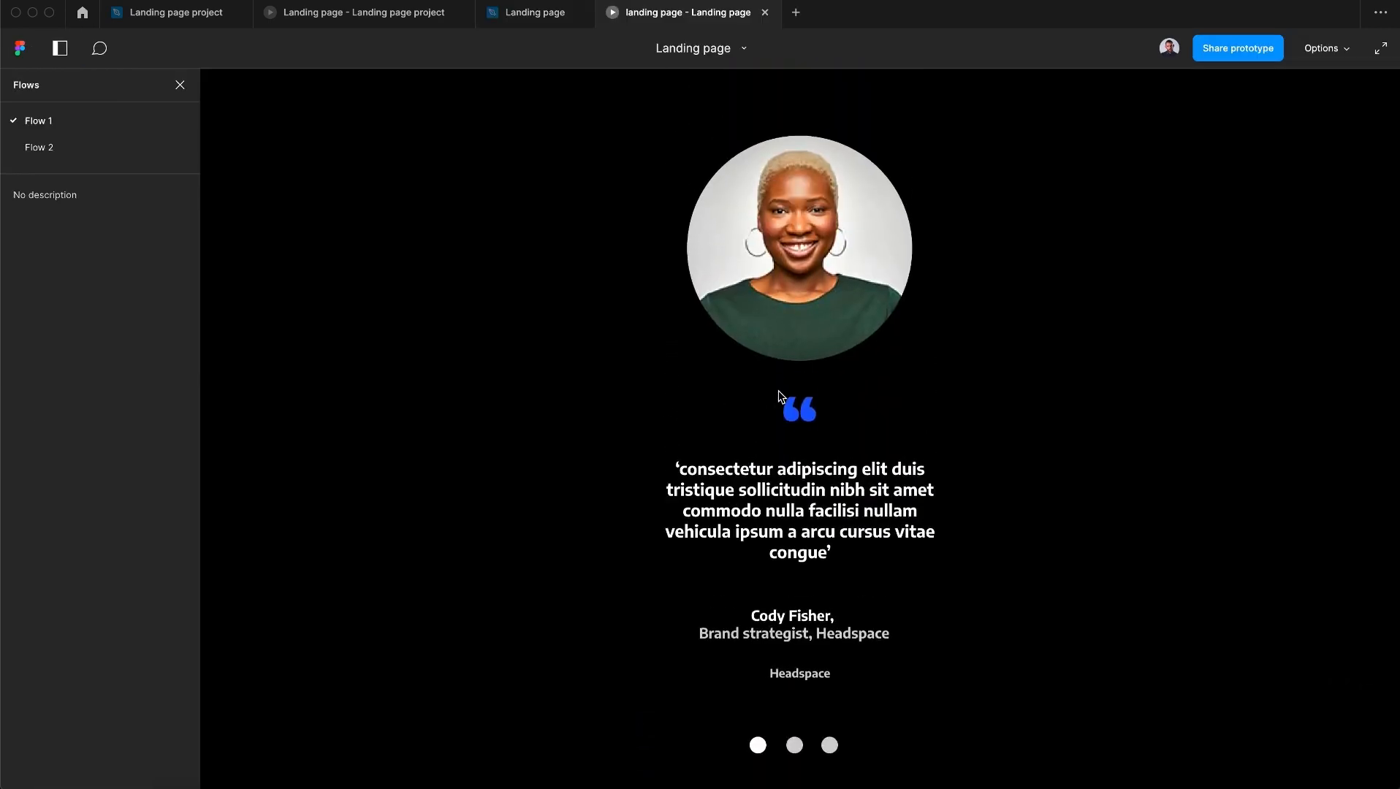
left_click(792, 754)
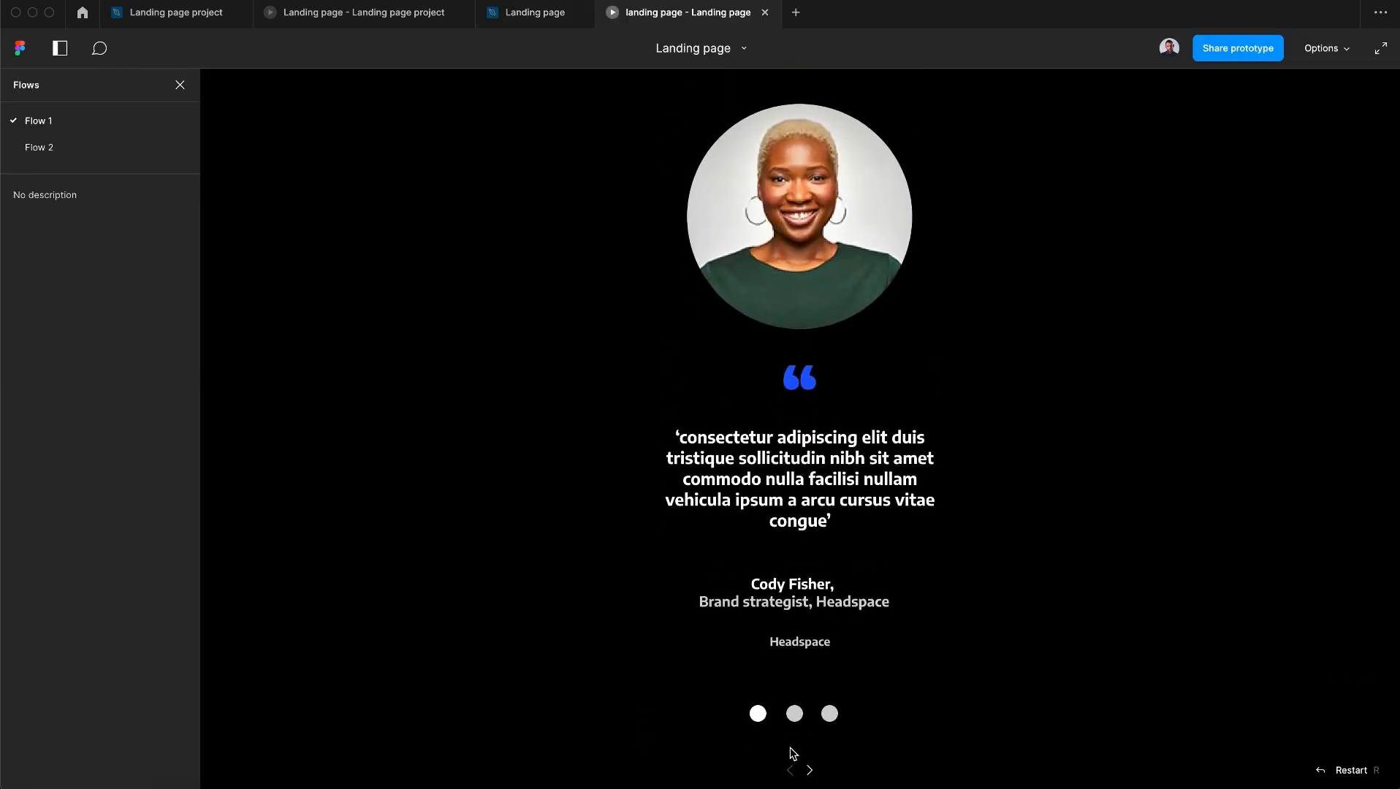
left_click(826, 726)
left_click(799, 720)
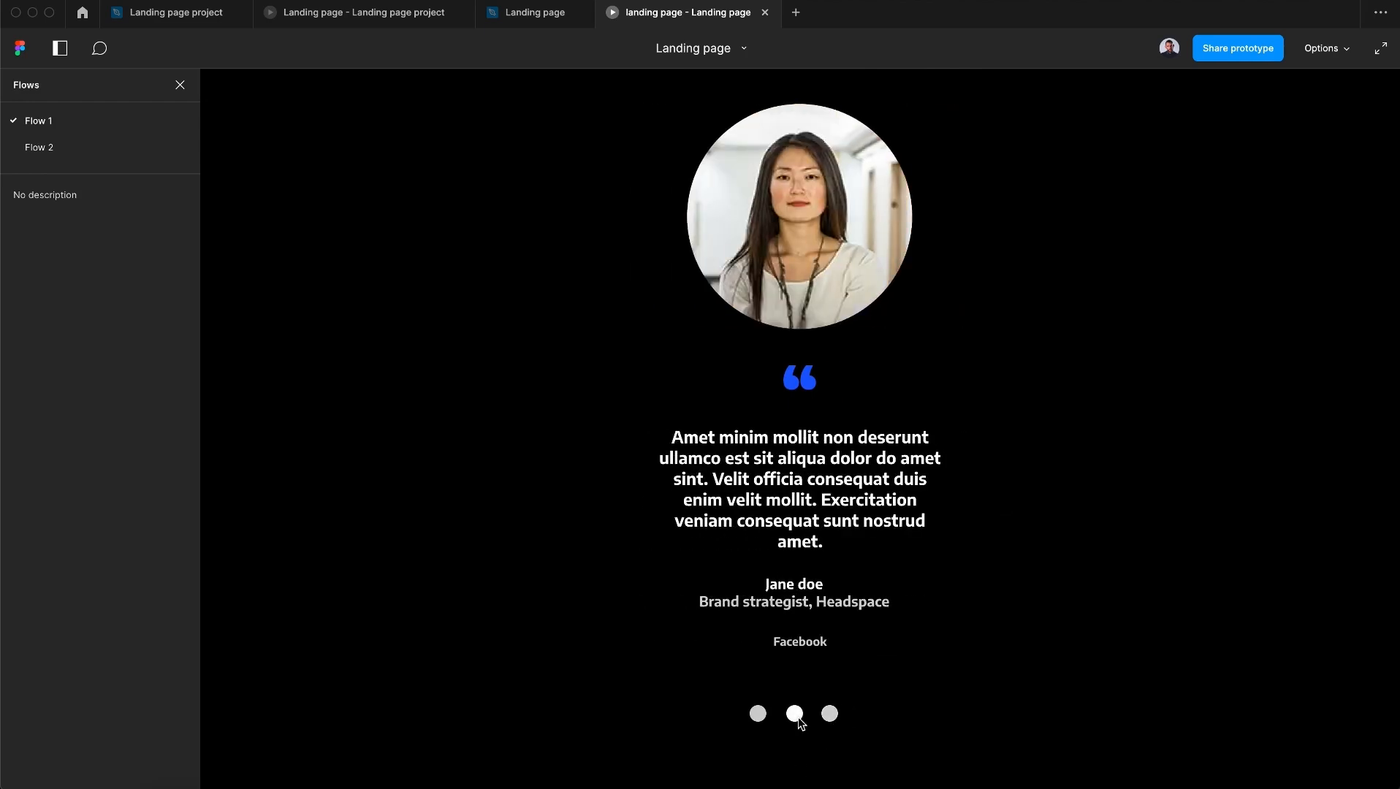
left_click(760, 722)
left_click(827, 720)
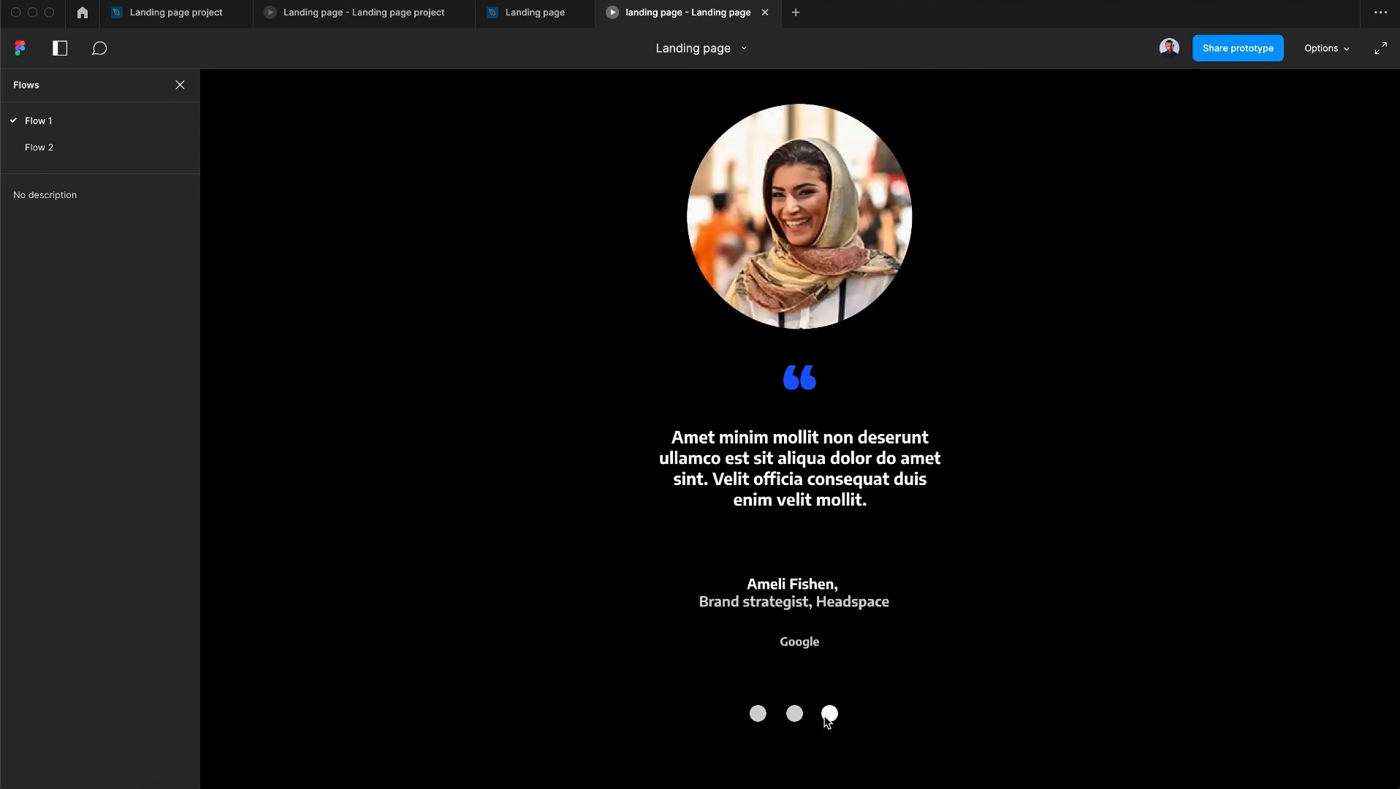
left_click(764, 13)
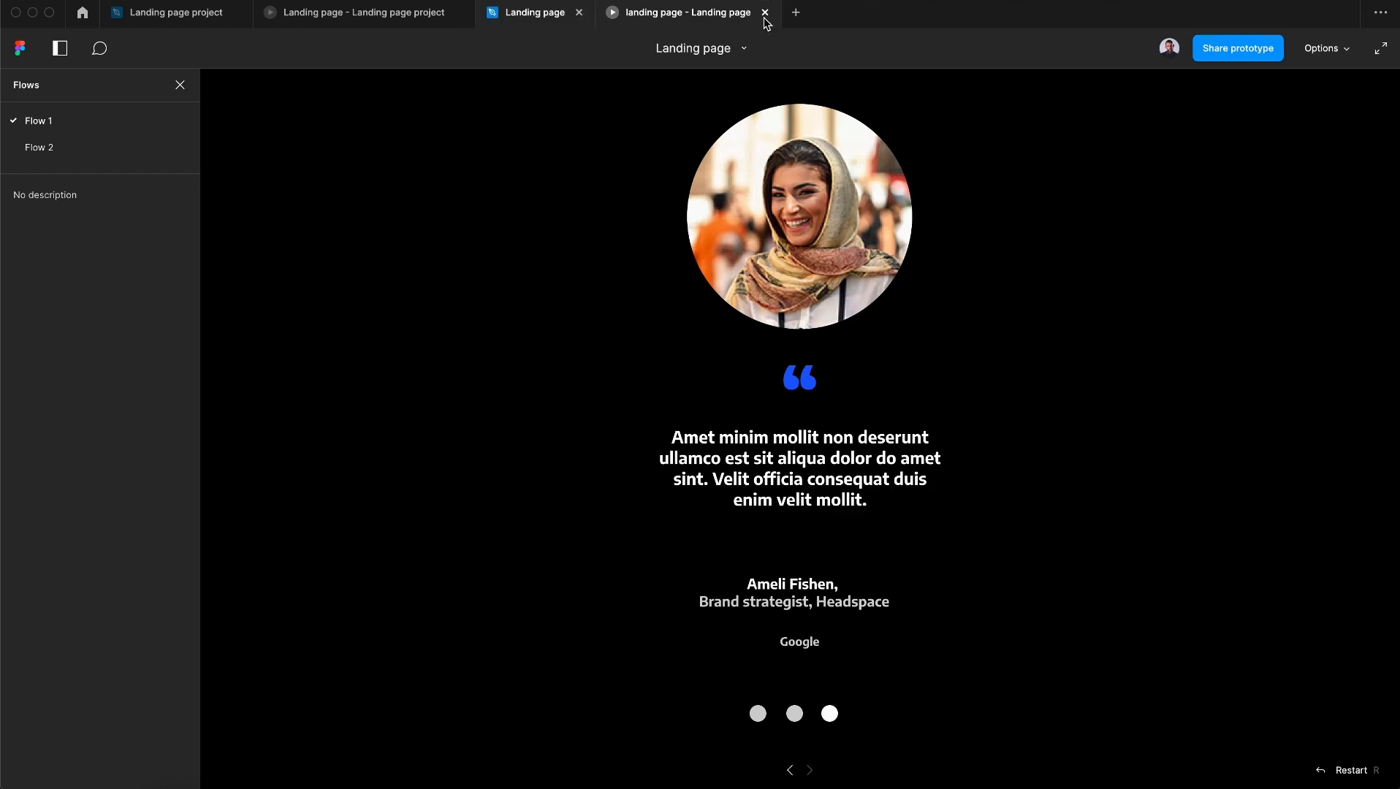
Step: Copy the Desktop - 1 frame and paste two duplicates beside it
scroll(882, 275, "right", 5)
scroll(882, 275, "right", 5)
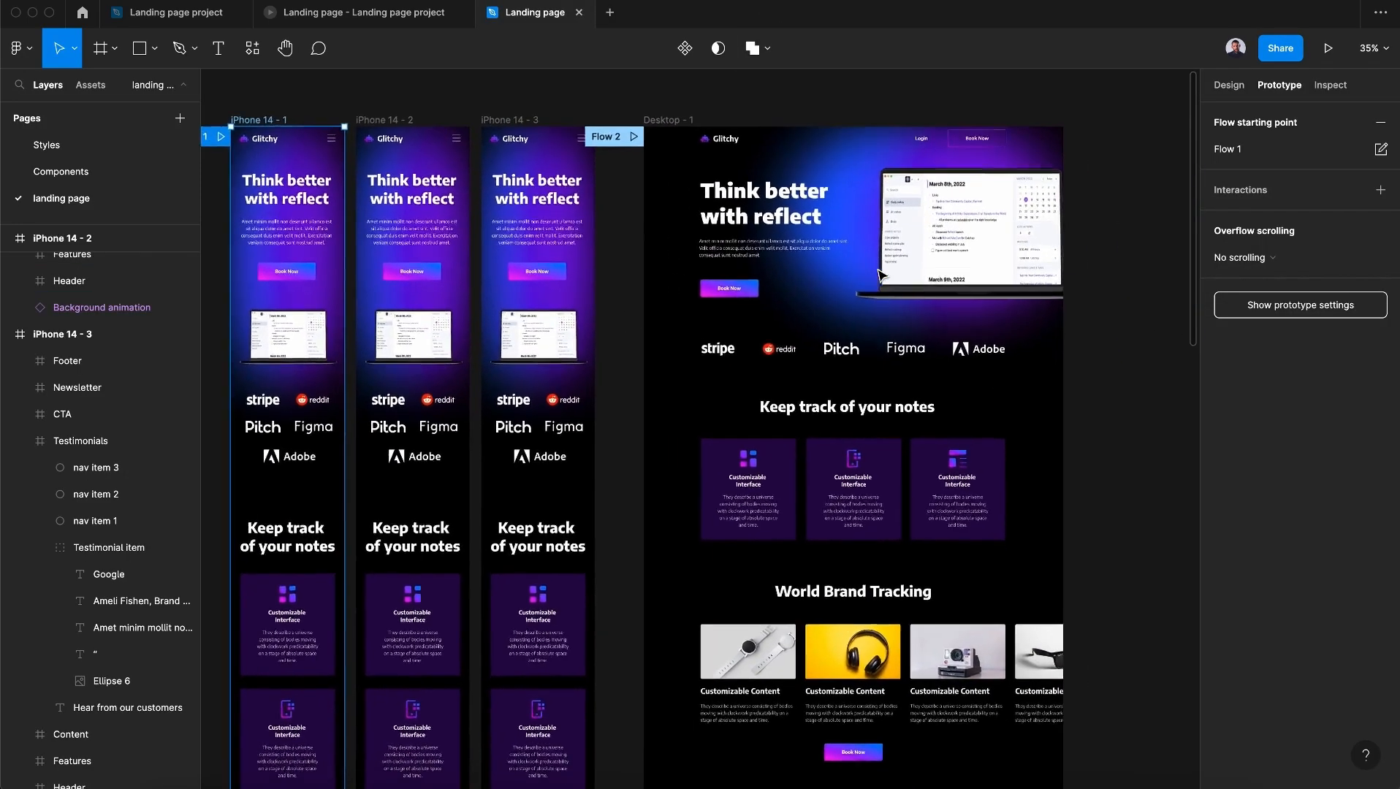
left_click(603, 125)
left_click(604, 127)
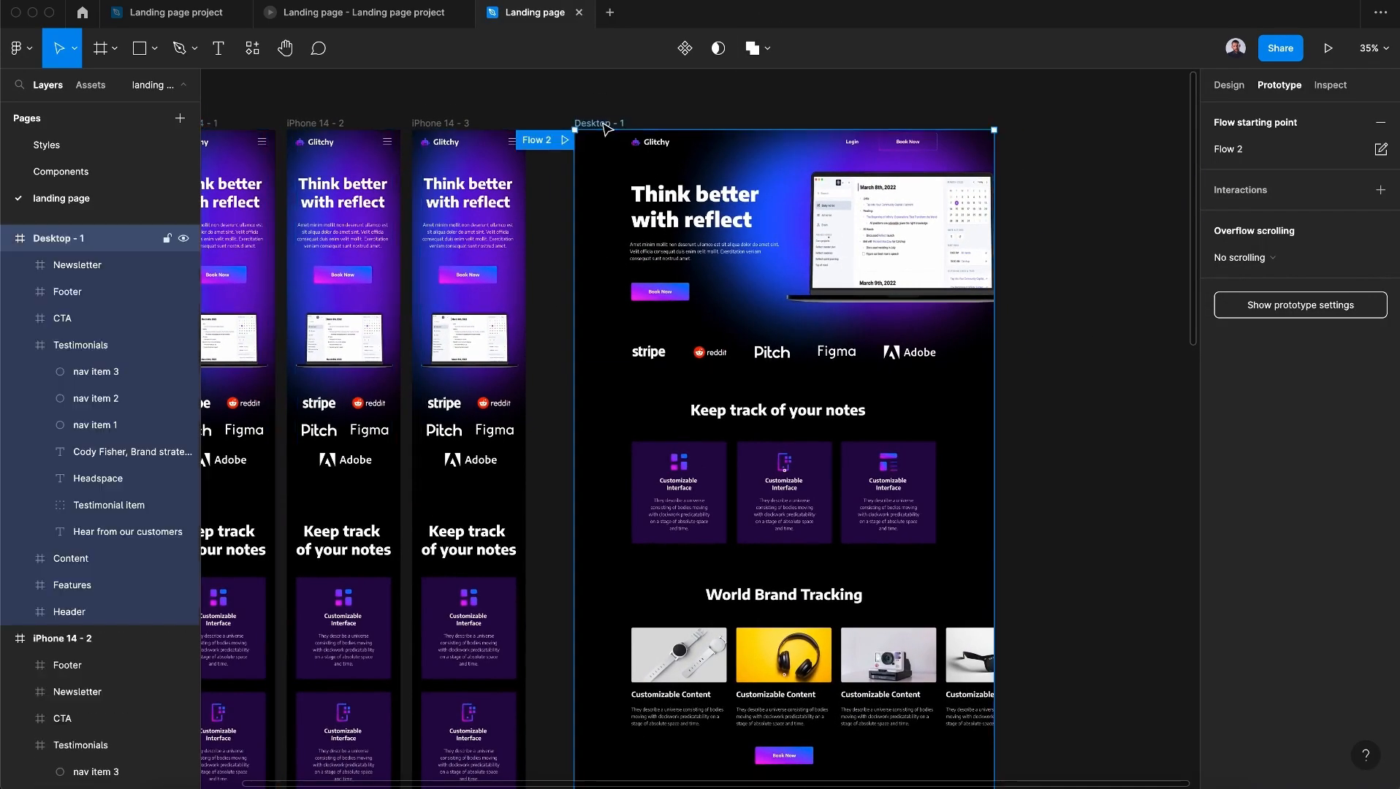
key("super+c")
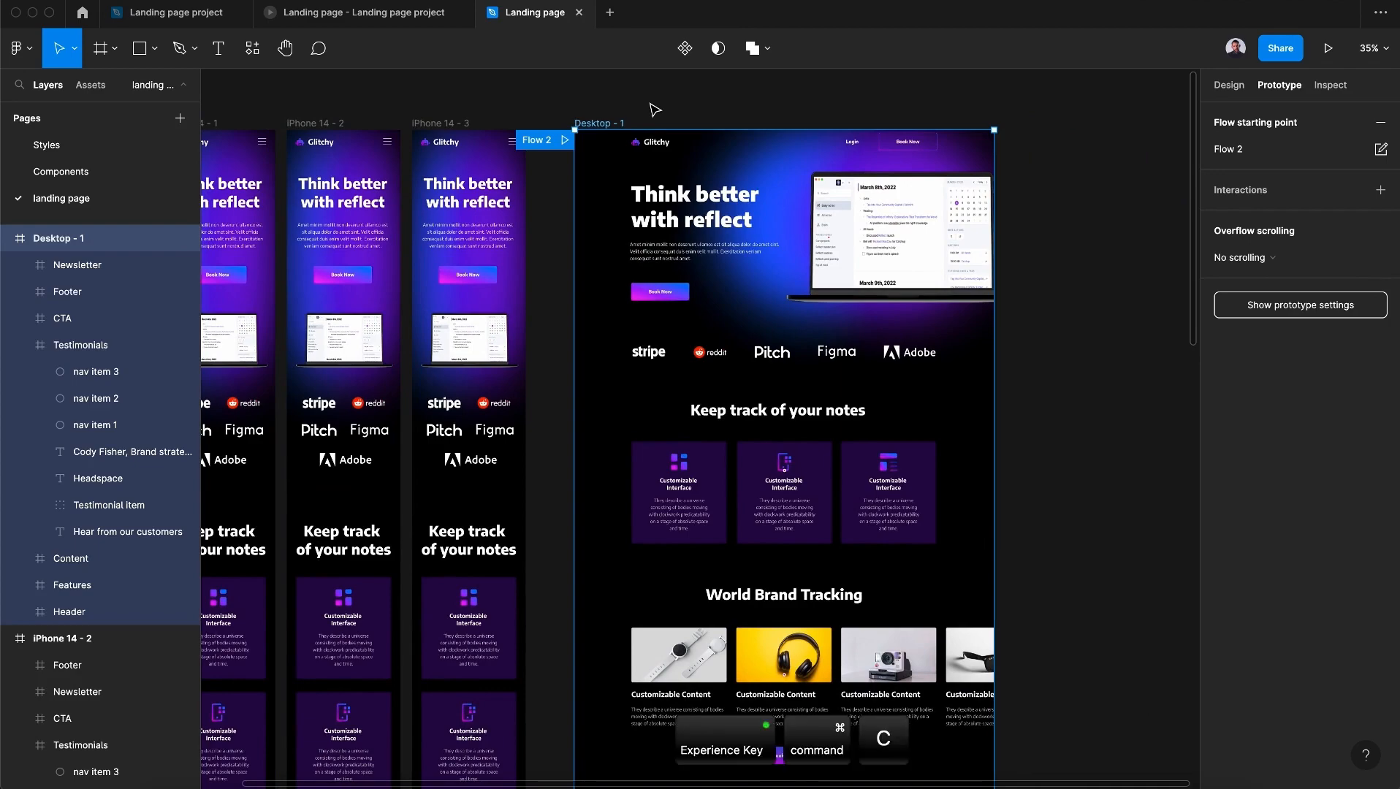
key("super+v")
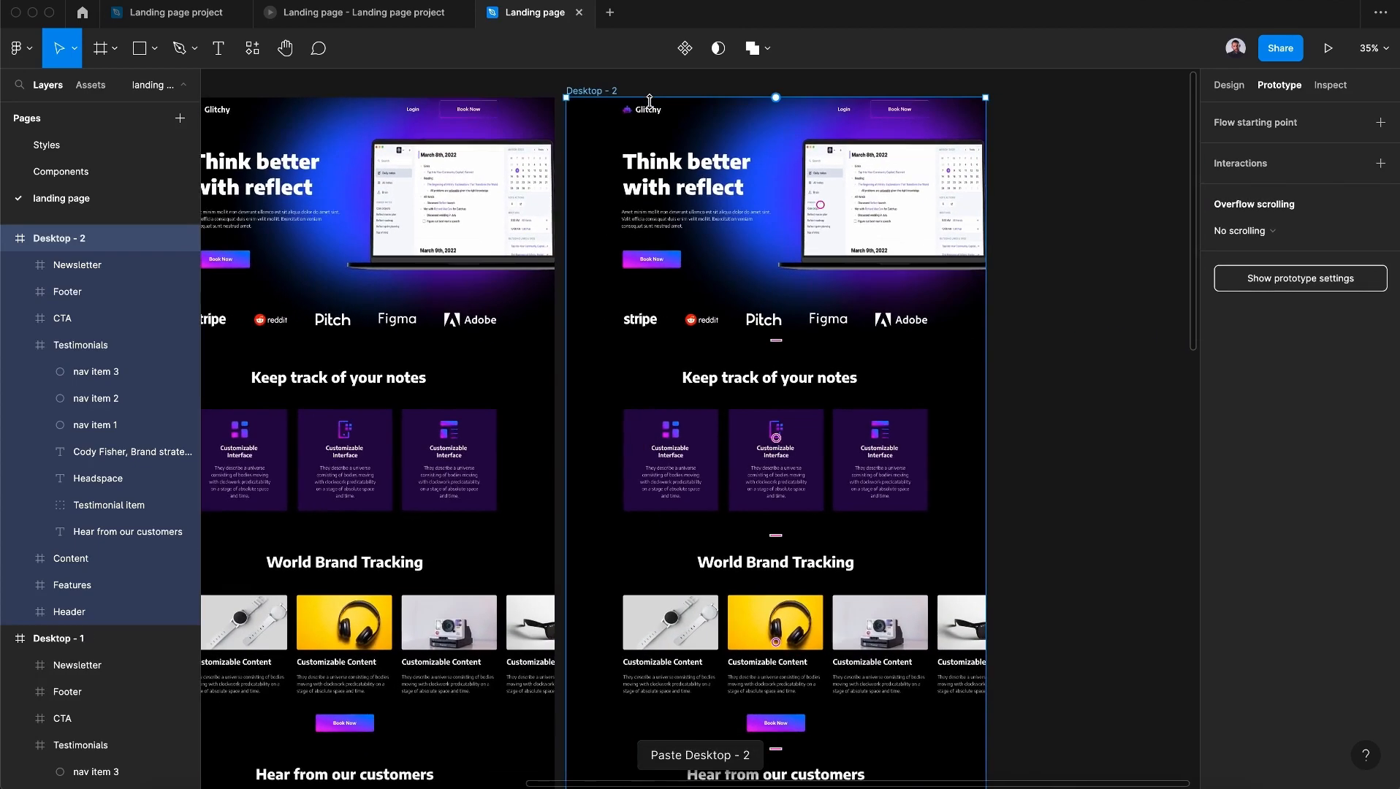
key("super+v")
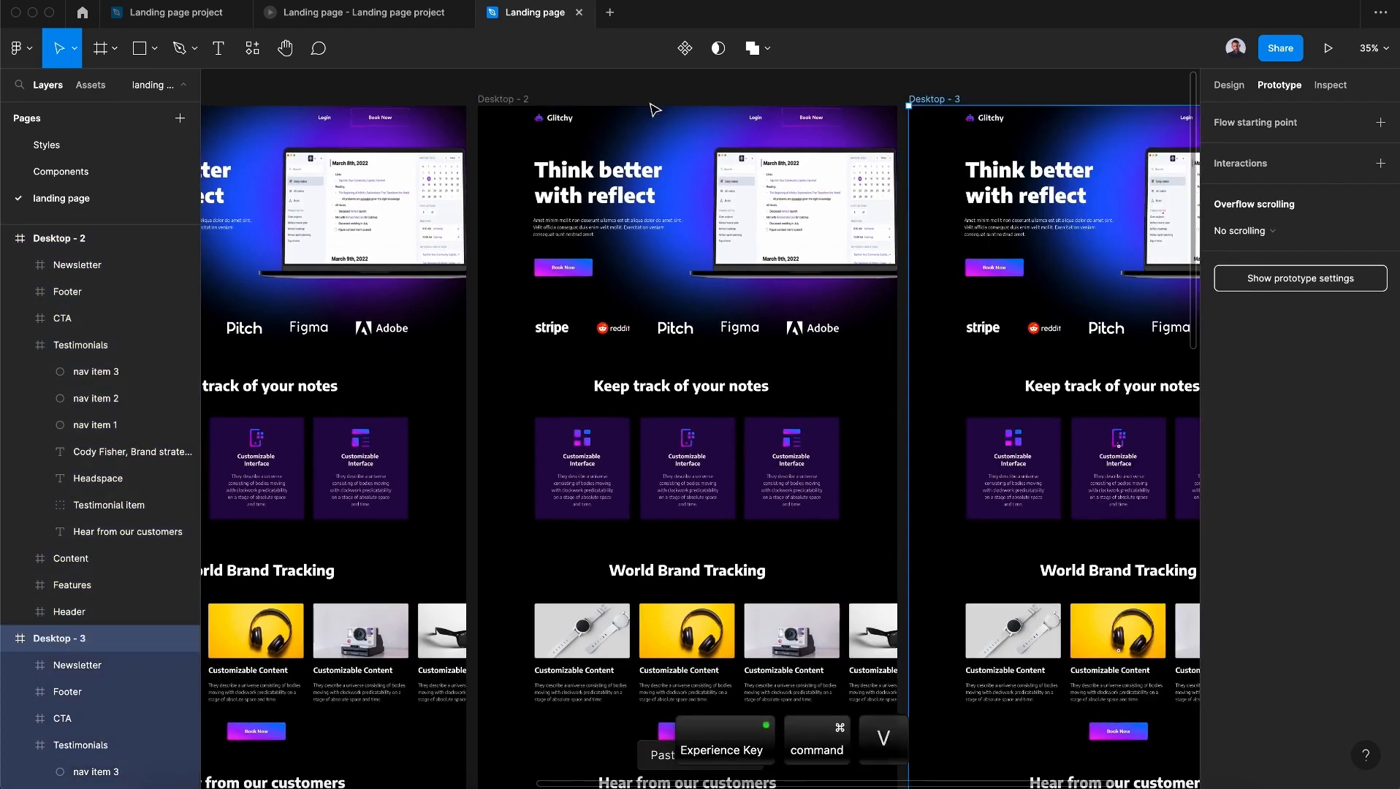
Step: Copy the image fill of the testimonial portrait in iPhone 14 - 2 and paste it onto the portrait in Desktop - 2
scroll(654, 110, "down", 8)
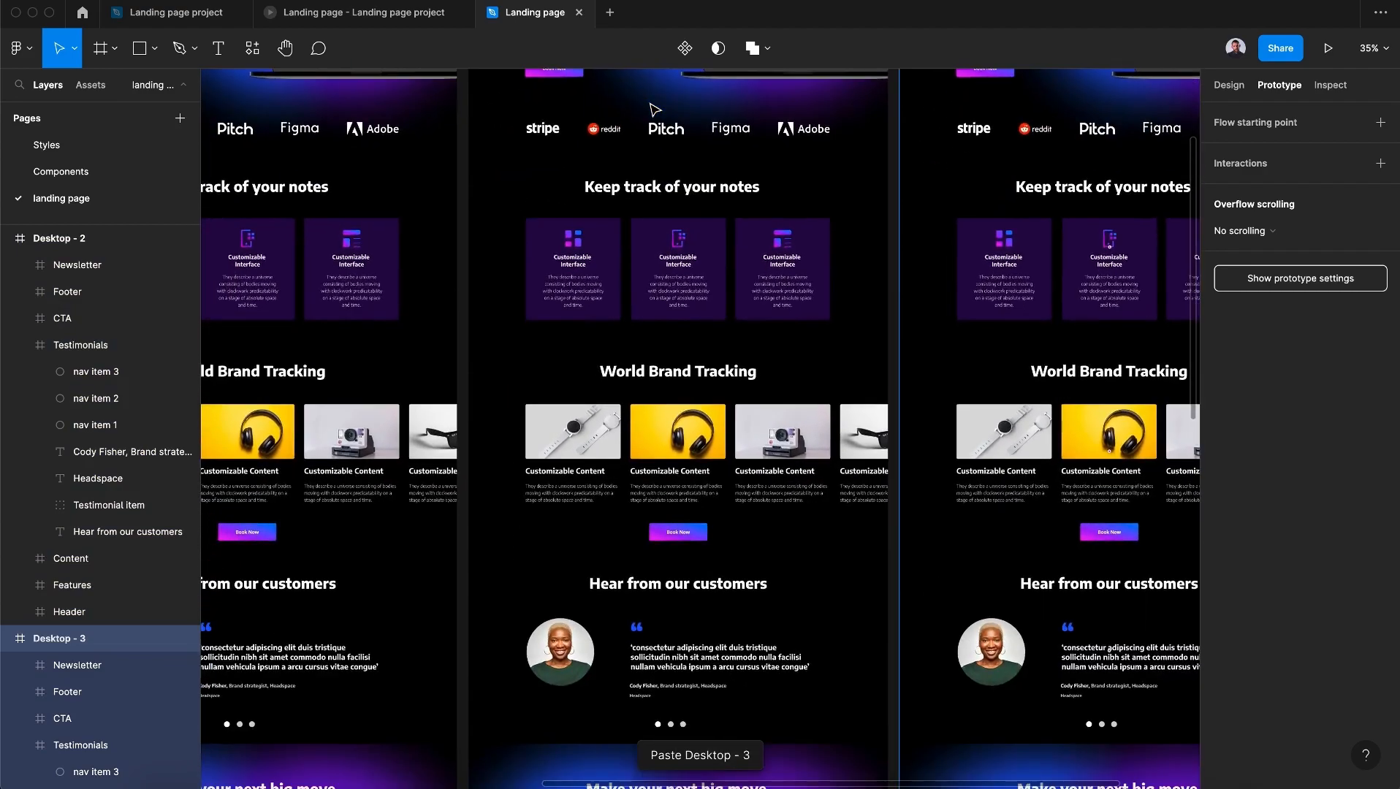
scroll(650, 104, "down", 3)
scroll(650, 104, "left", 3)
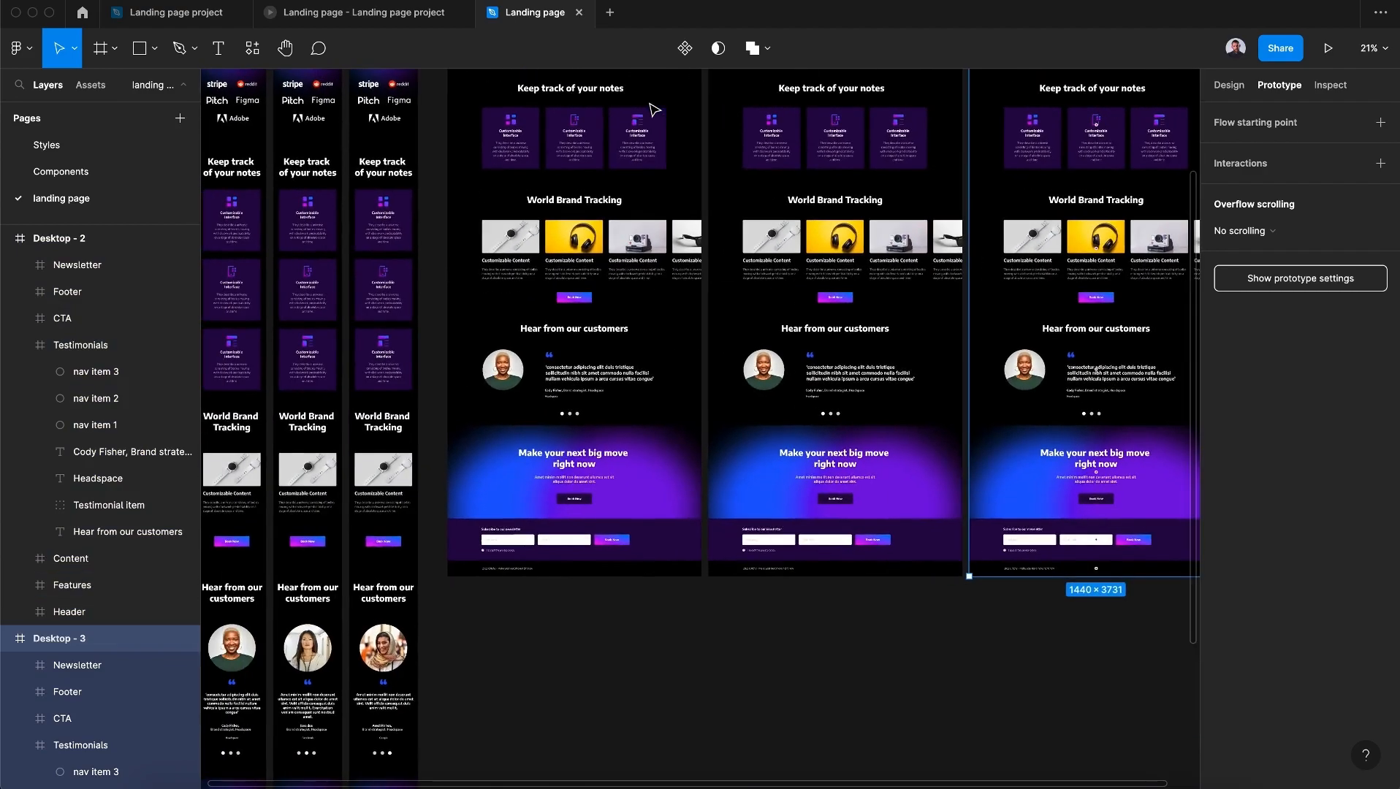
scroll(651, 104, "down", 2)
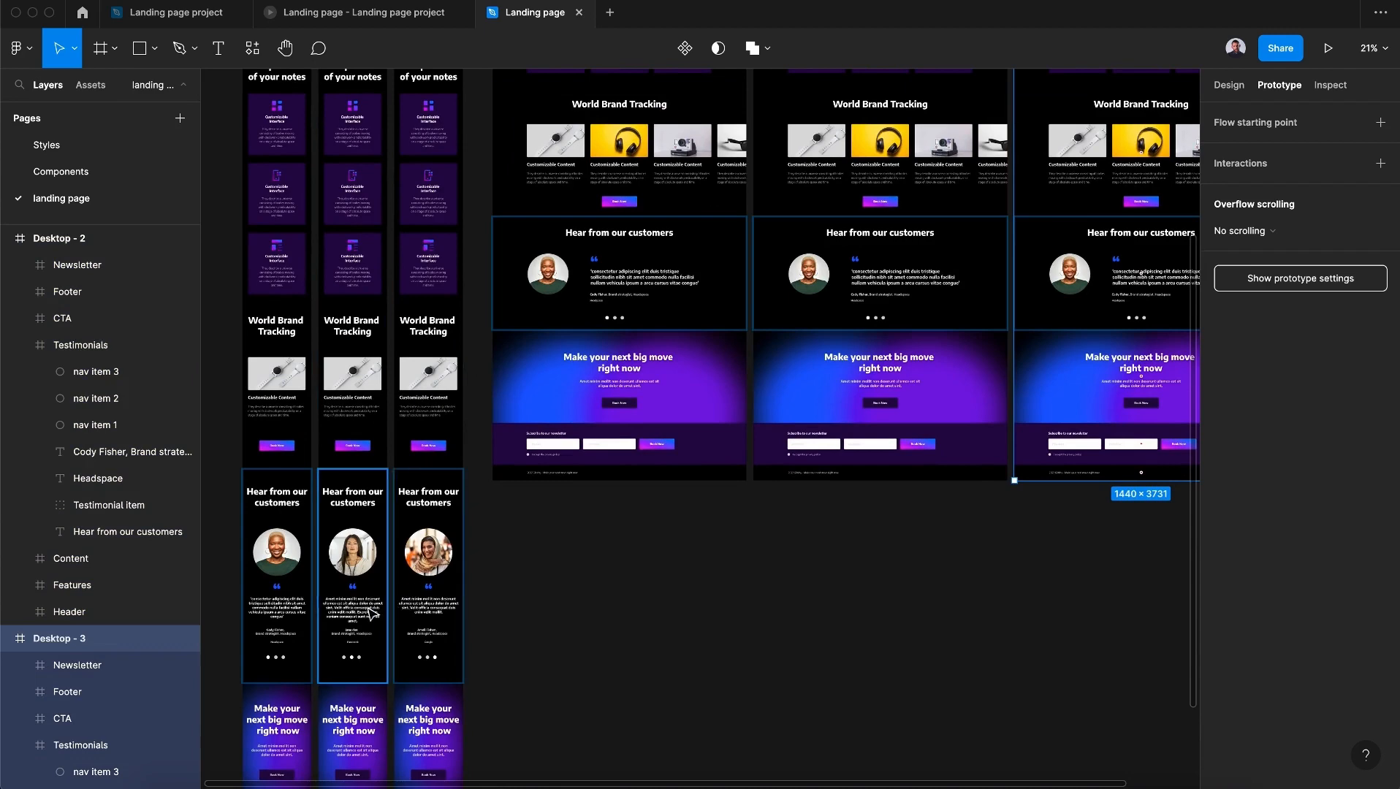
scroll(367, 613, "up", 2)
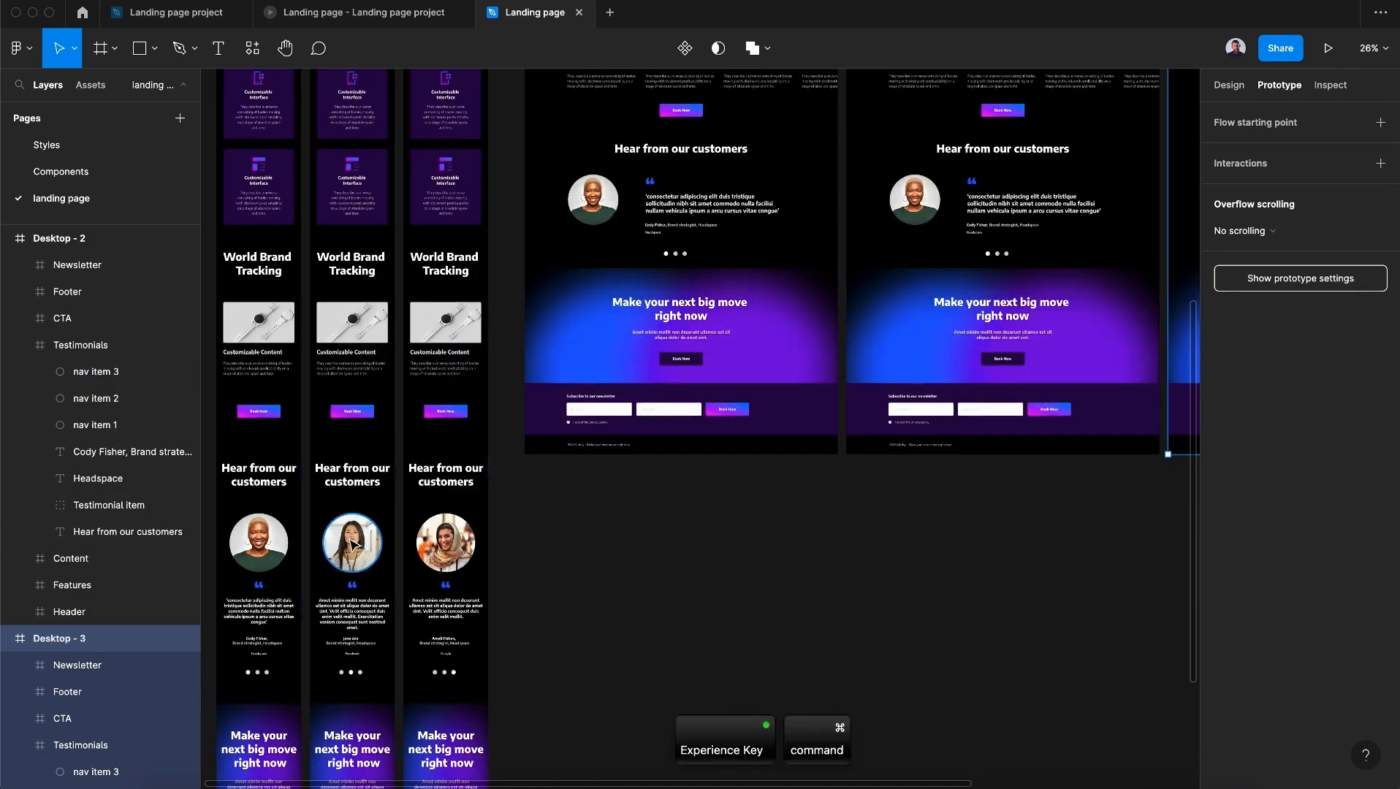
left_click(353, 545, "super")
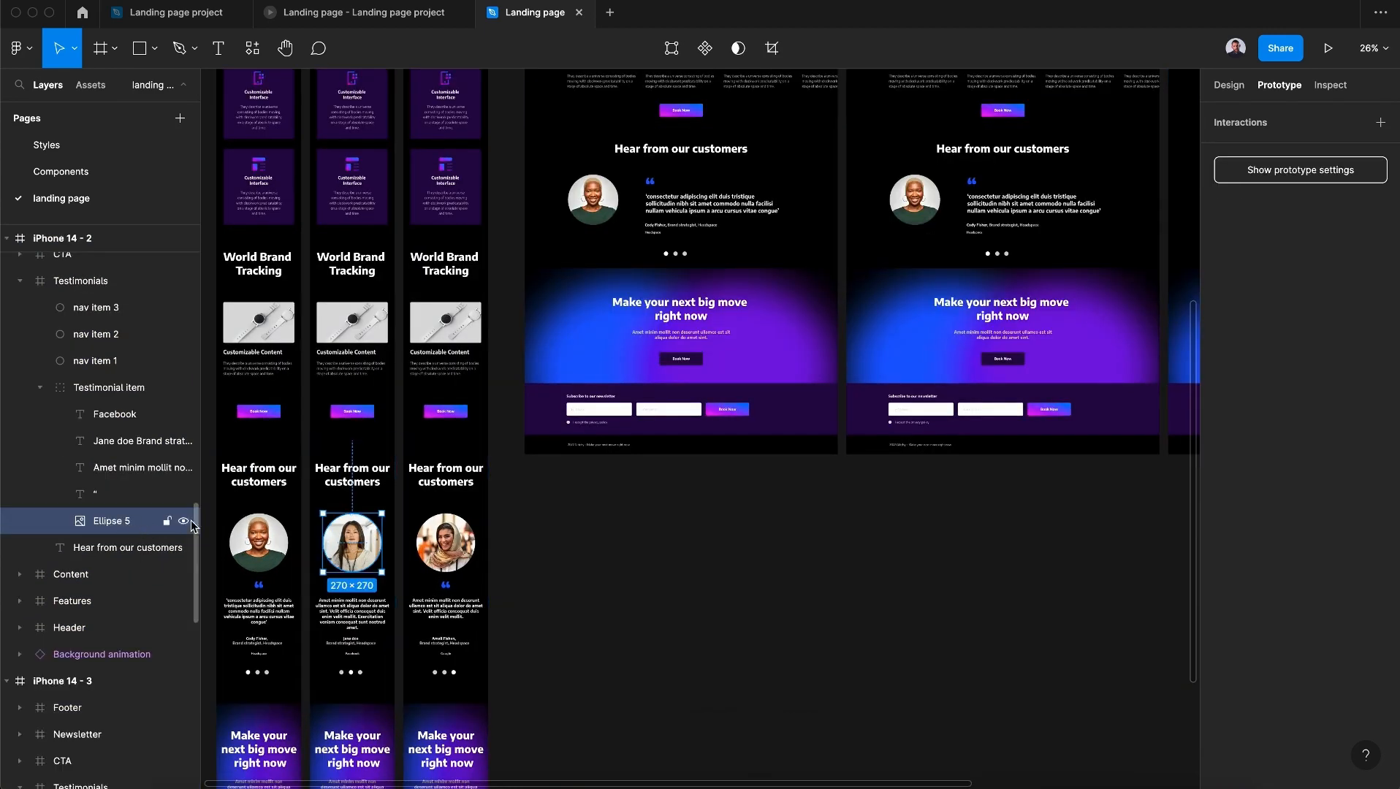
left_click(1228, 86)
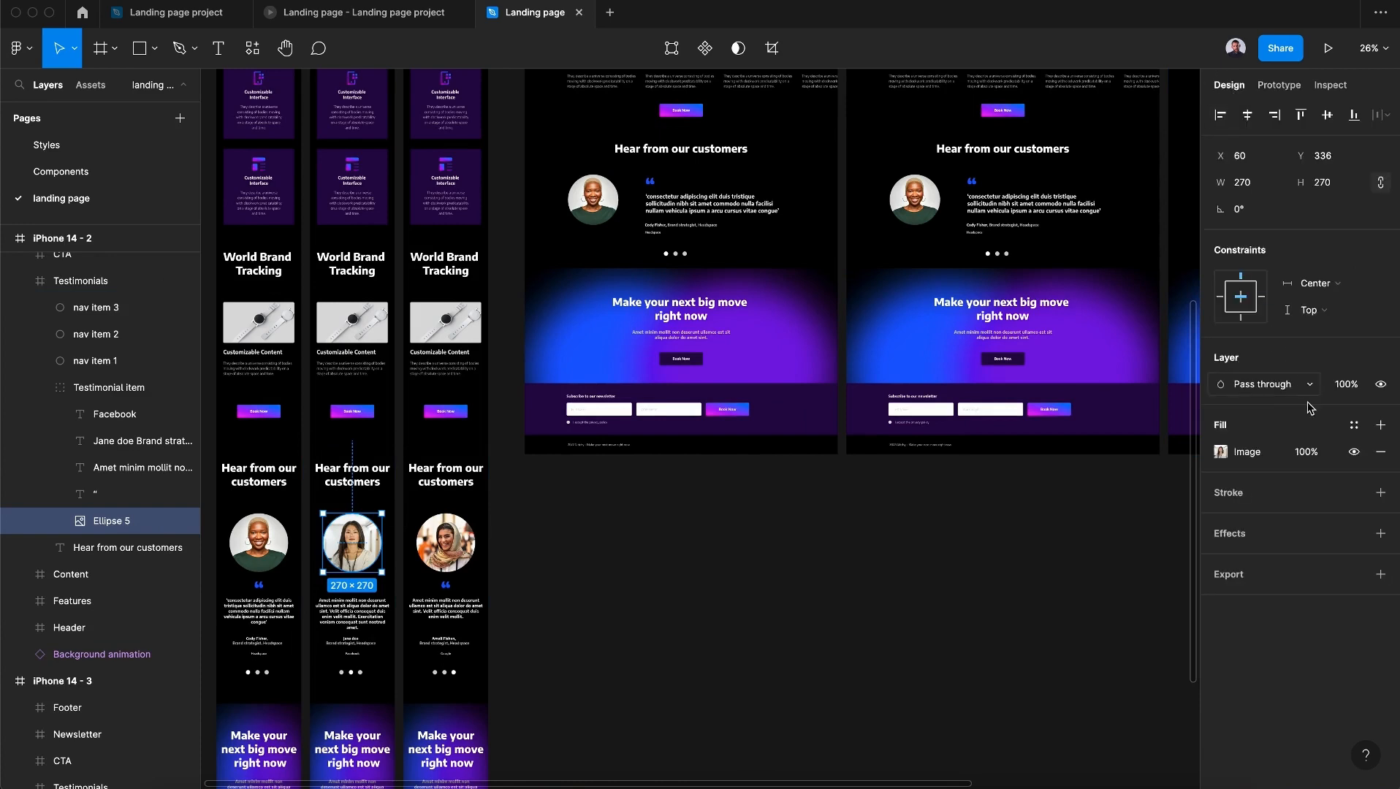
left_click(1330, 450)
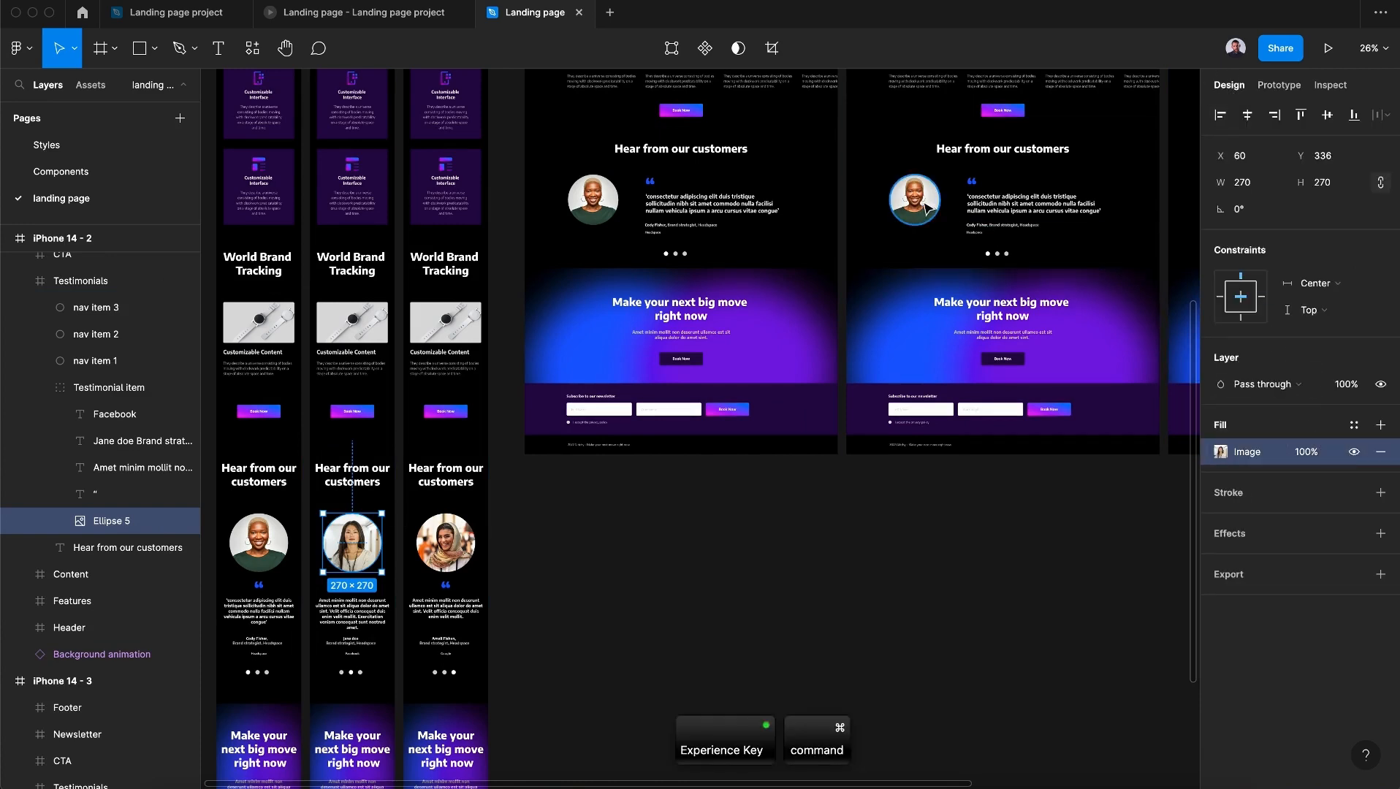
left_click(928, 209, "super")
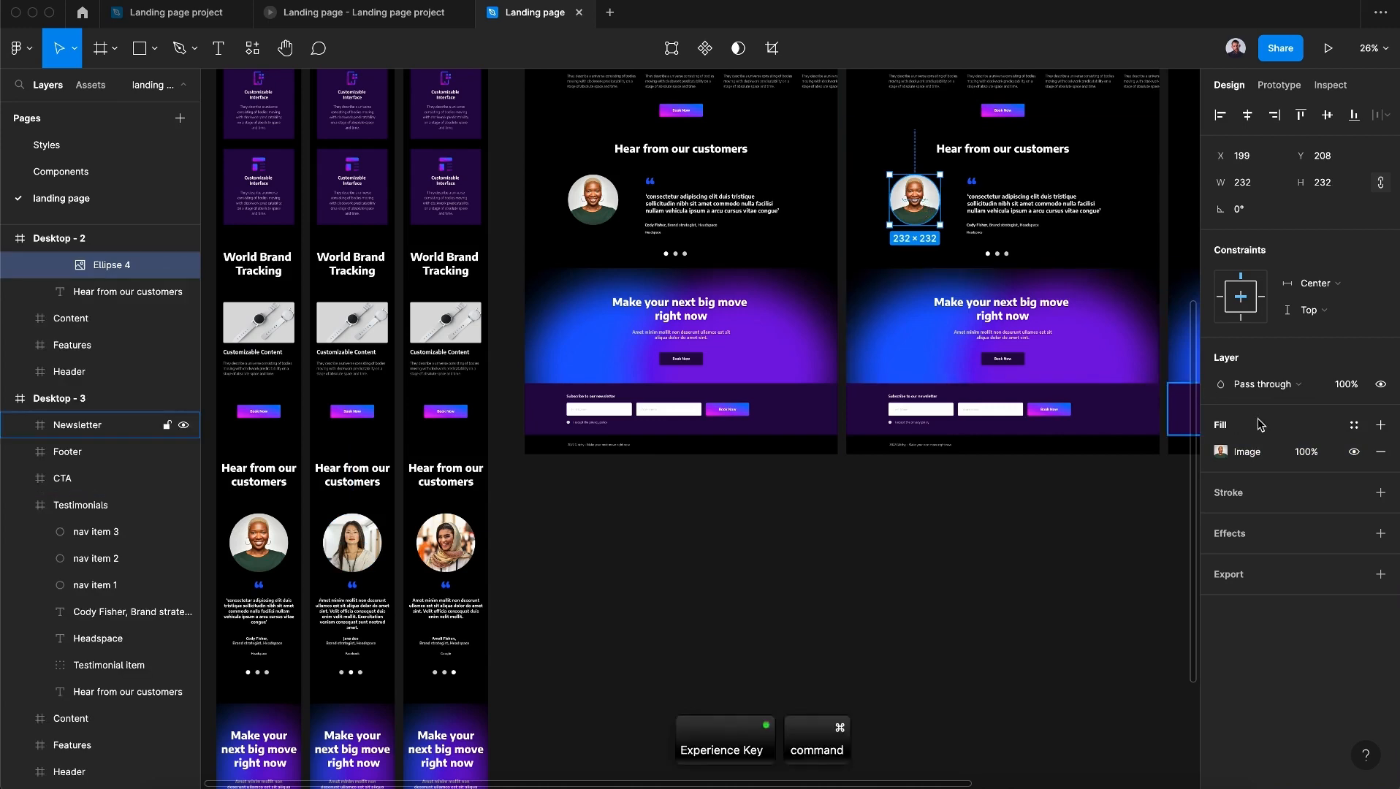
key("super+v")
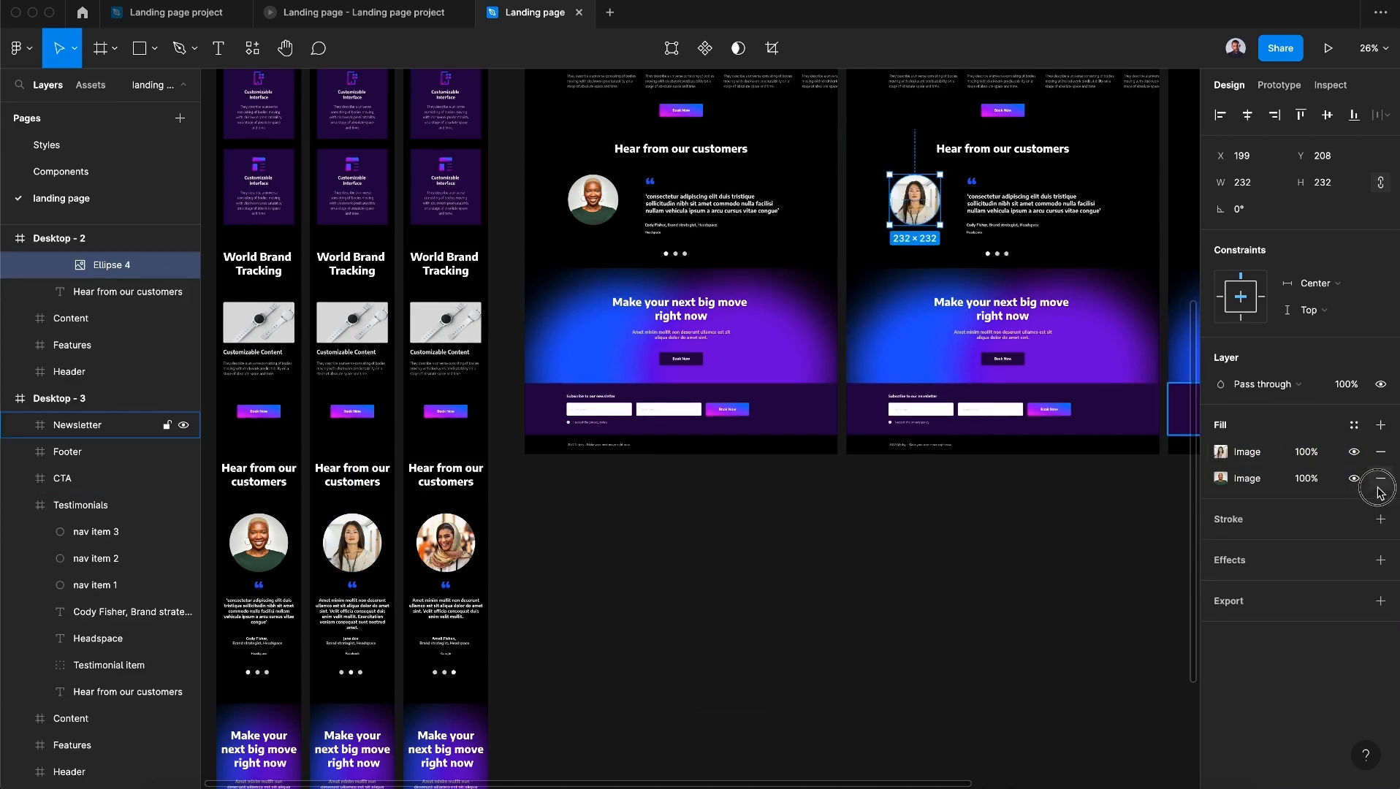
Step: Remove the original image fill from the Desktop - 2 testimonial portrait and rename its layer Ellipse 5
left_click(1381, 479)
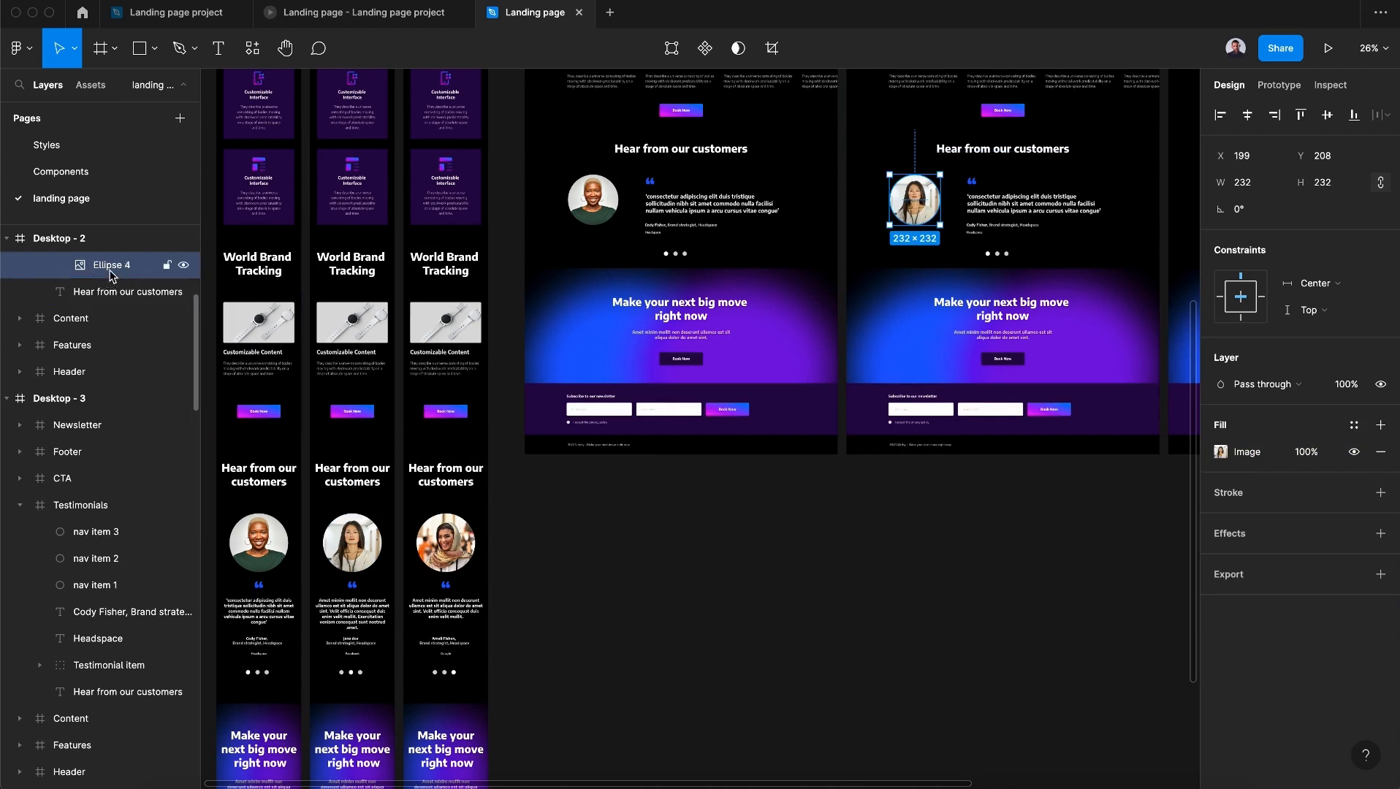
key("BackSpace")
type("5")
left_click(797, 583)
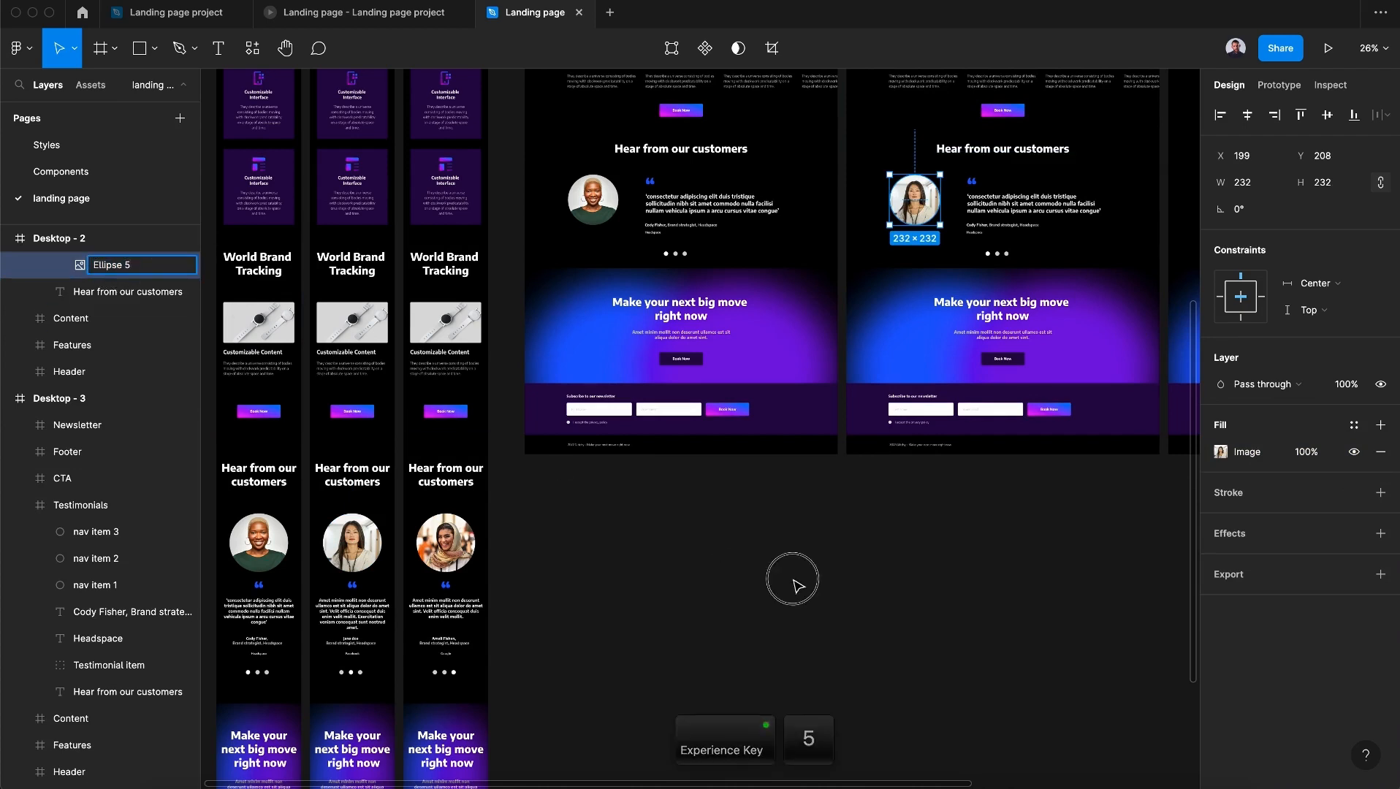
Step: Copy the portrait image fill from iPhone 14 - 3 onto the Desktop - 3 testimonial portrait and remove the original image fill
left_click(472, 554, "super")
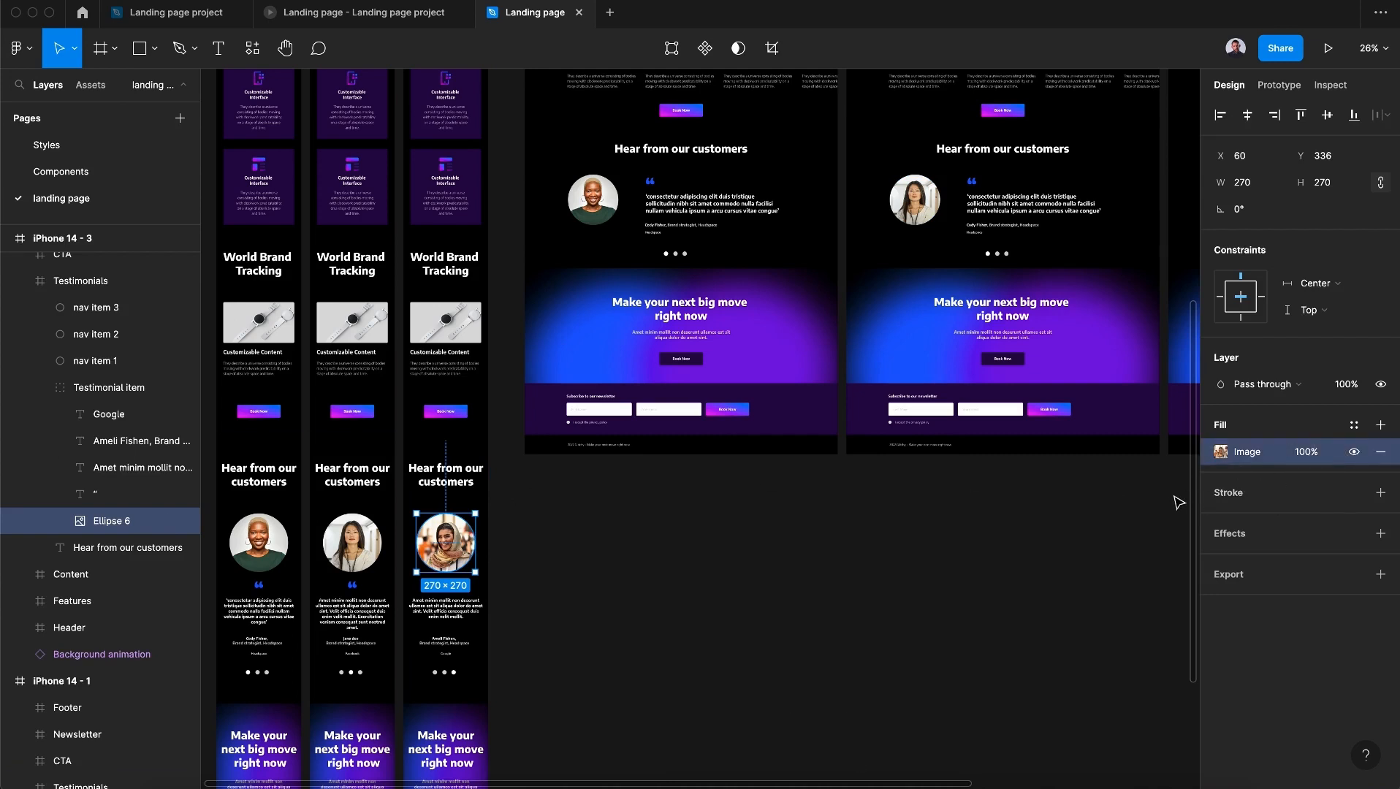
scroll(1003, 208, "right", 5)
left_click(1003, 225, "super")
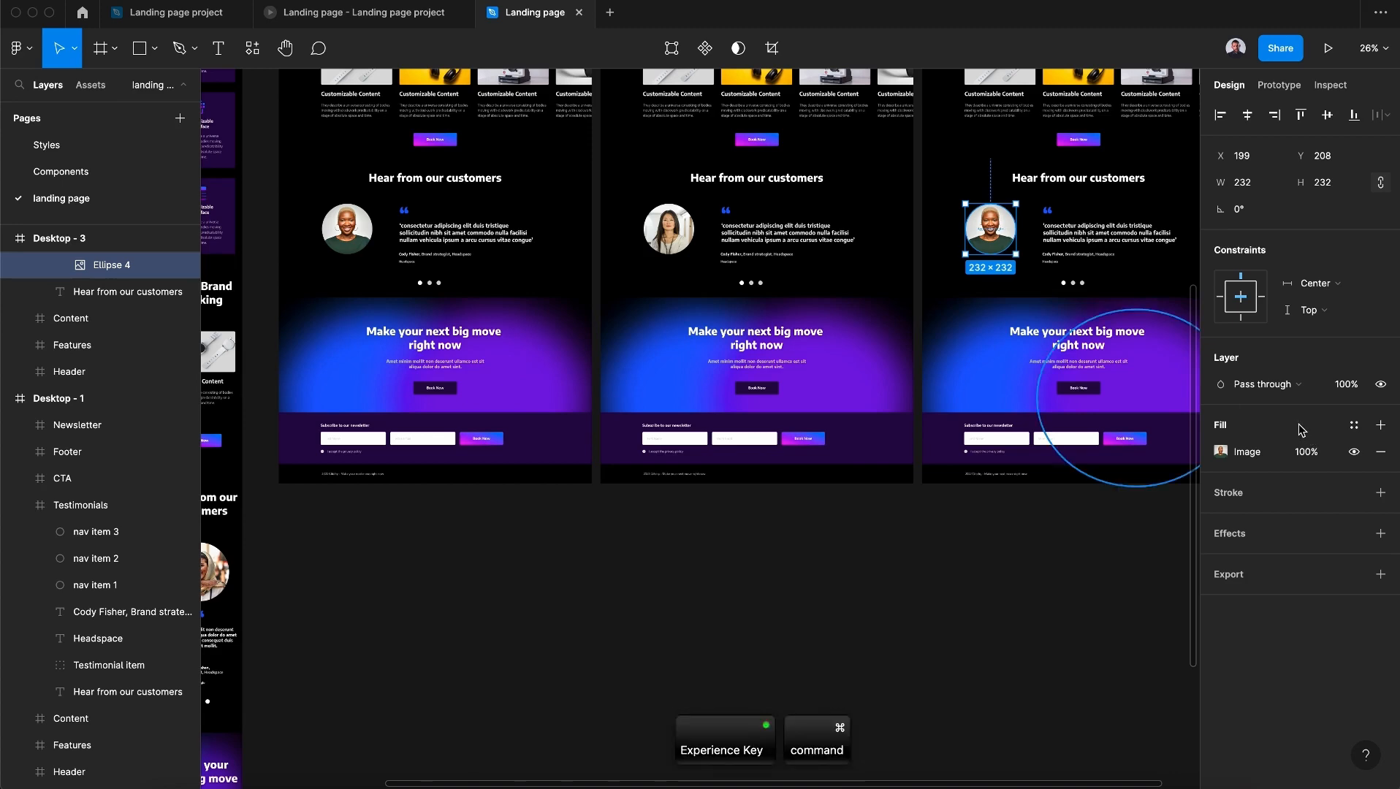
key("super+v")
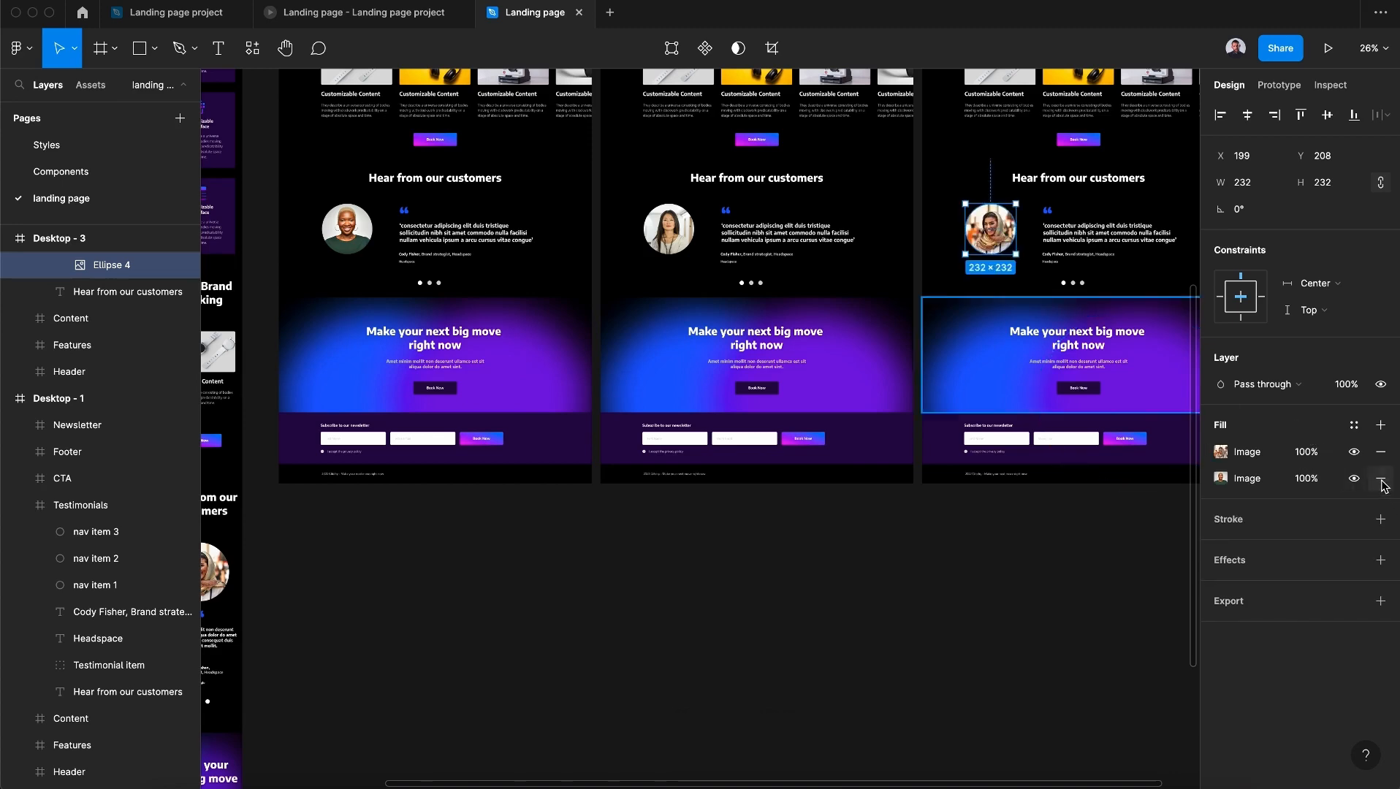
left_click(1382, 481)
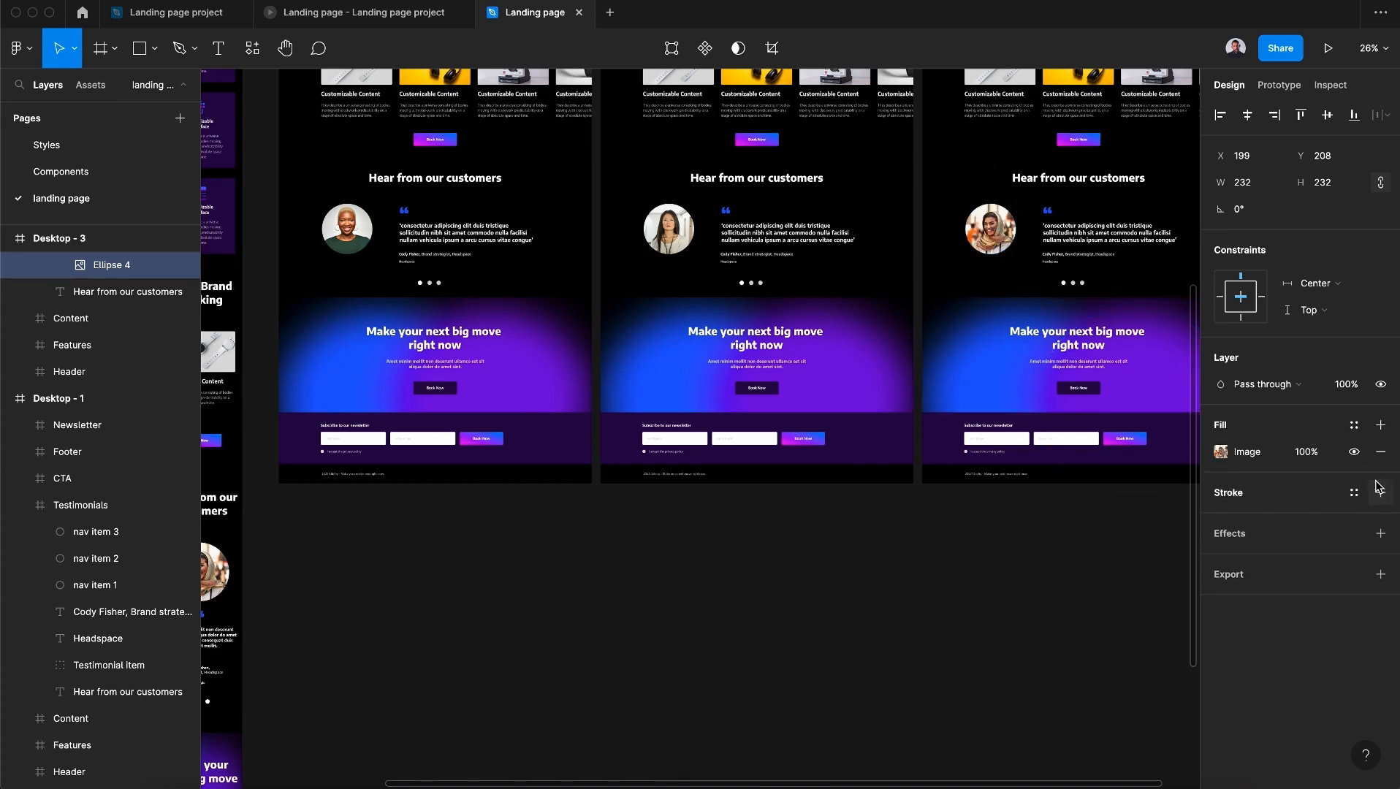
Step: Rename the Desktop - 3 portrait layer as Ellipse 6
double_click(127, 268)
key("BackSpace")
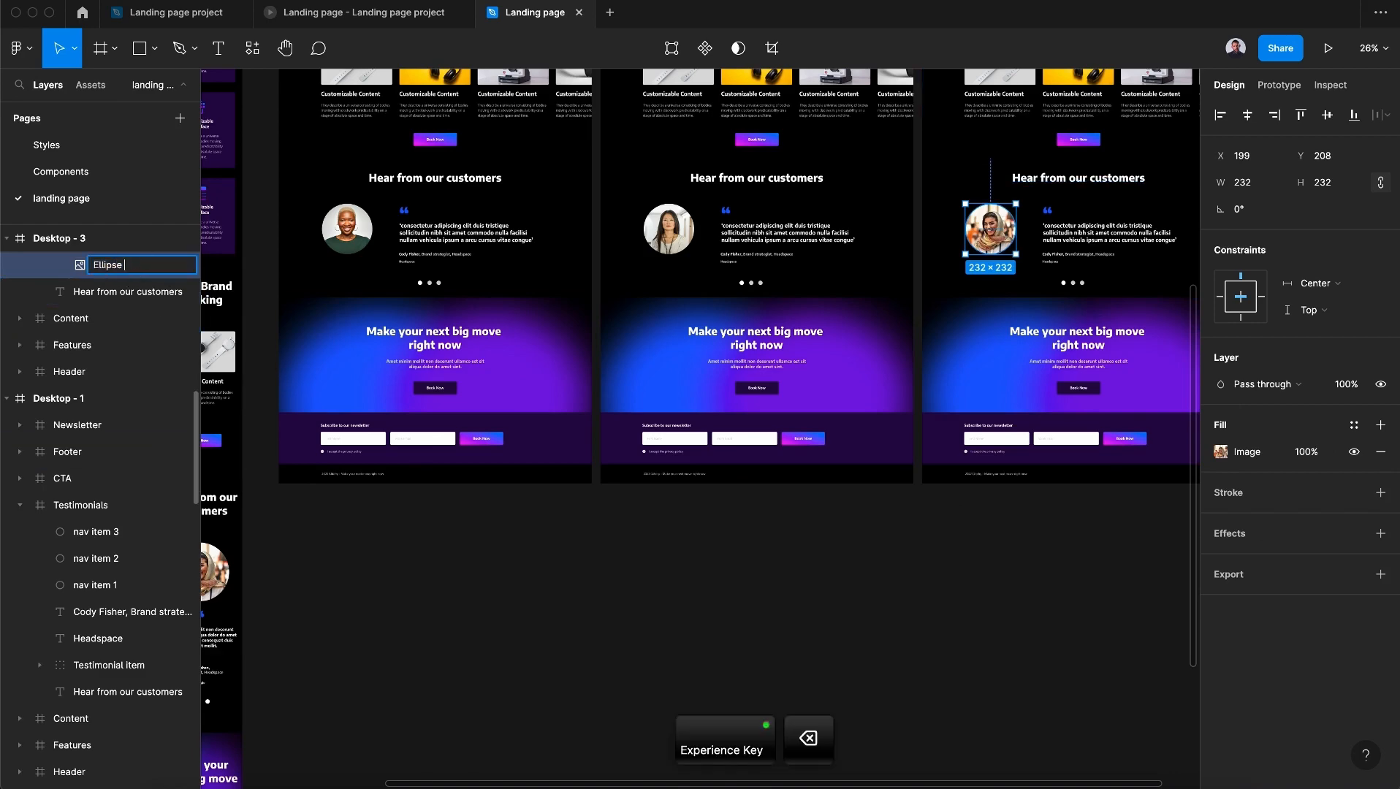
key("Return")
left_click(463, 559)
Step: Replace the Desktop - 2 testimonial quote with the quote text copied from iPhone 14 - 2 and apply the H3 text style
scroll(463, 559, "left", 3)
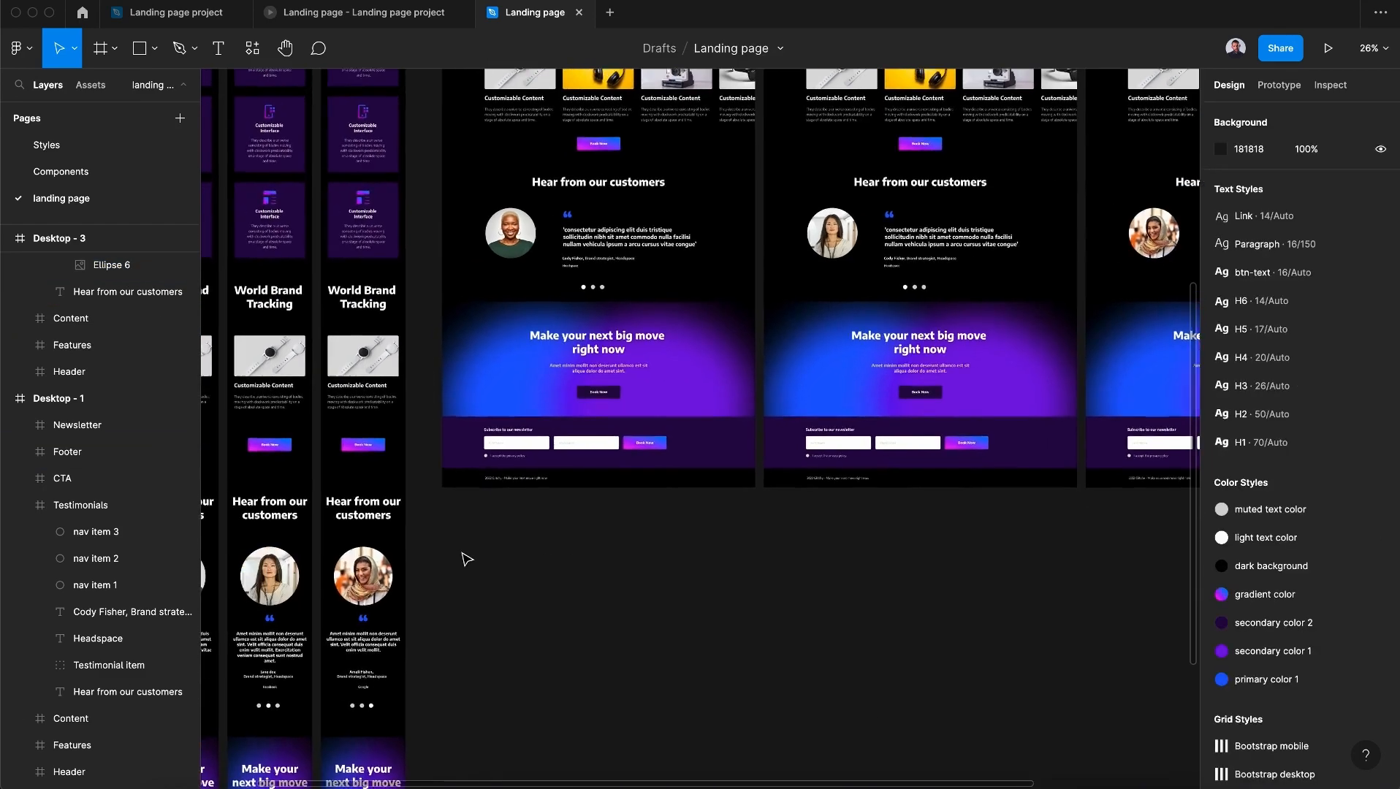
left_click(359, 614, "super")
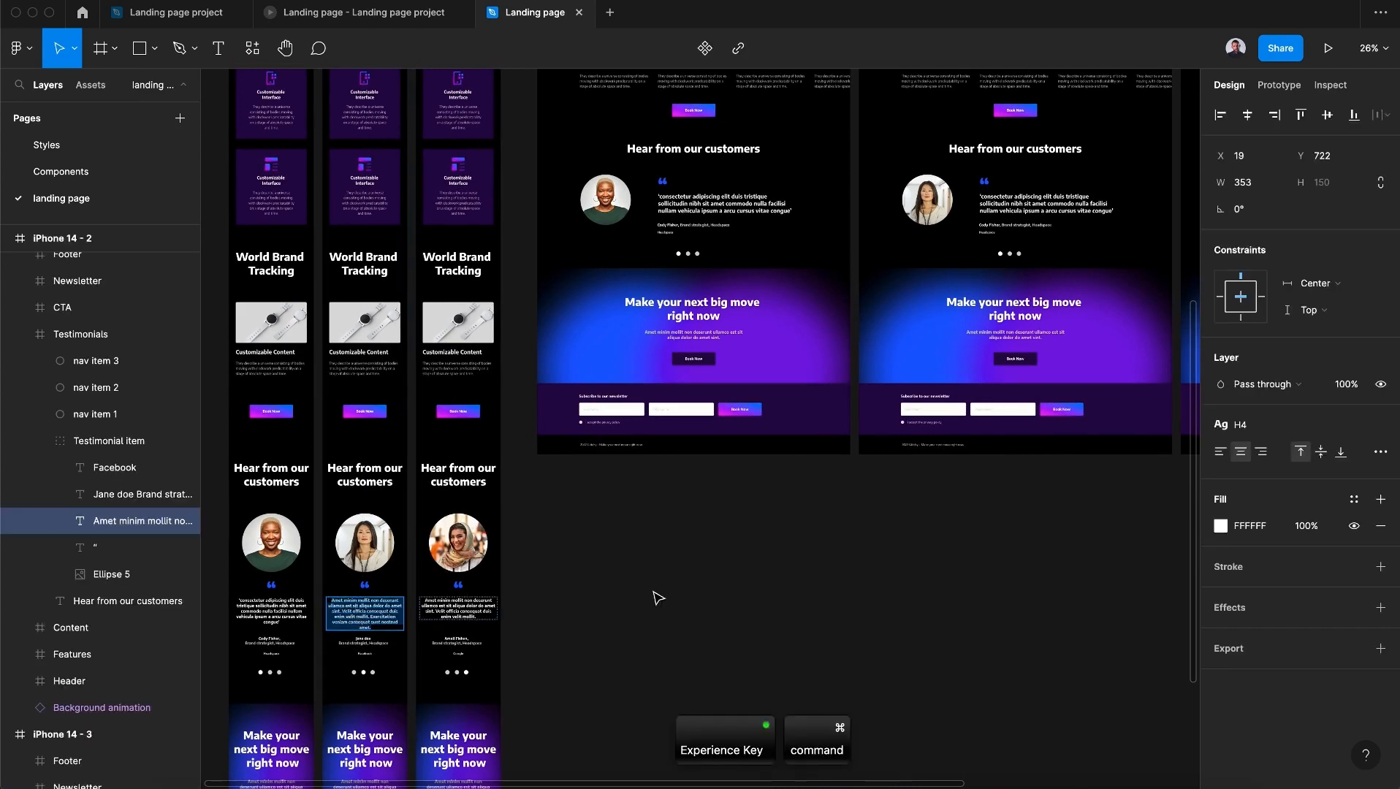
scroll(848, 579, "right", 1)
scroll(847, 578, "right", 4)
double_click(707, 228)
key("super+v")
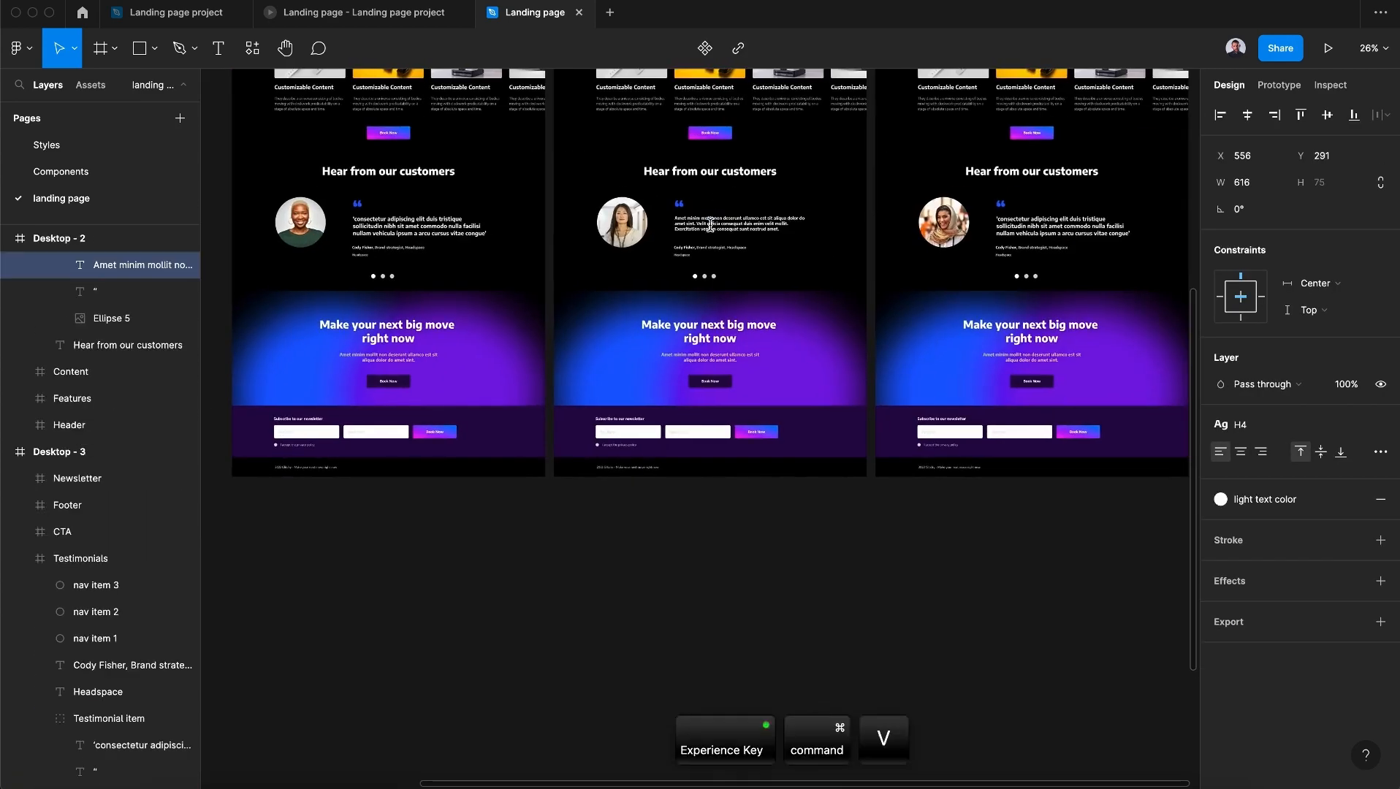
left_click(777, 475)
left_click(1242, 425)
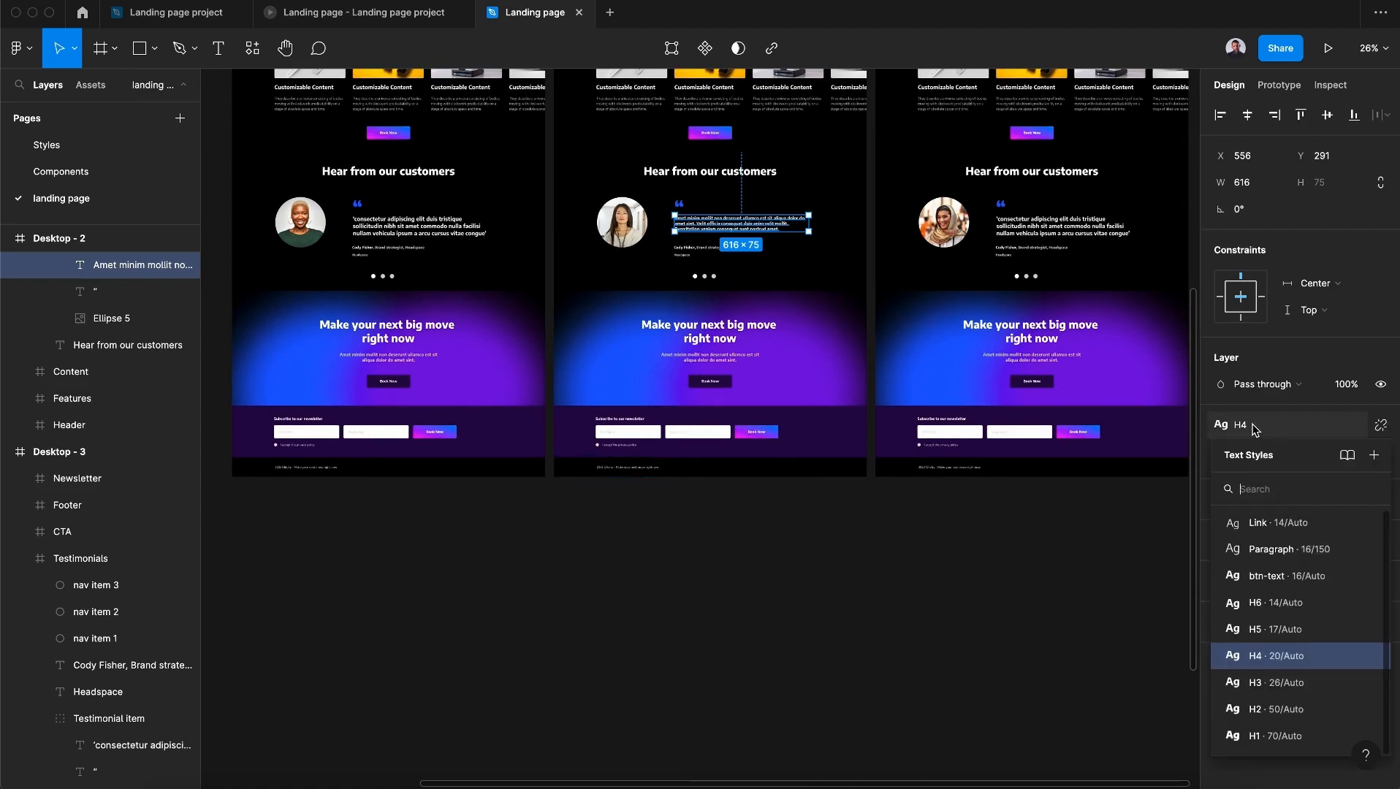
left_click(1306, 683)
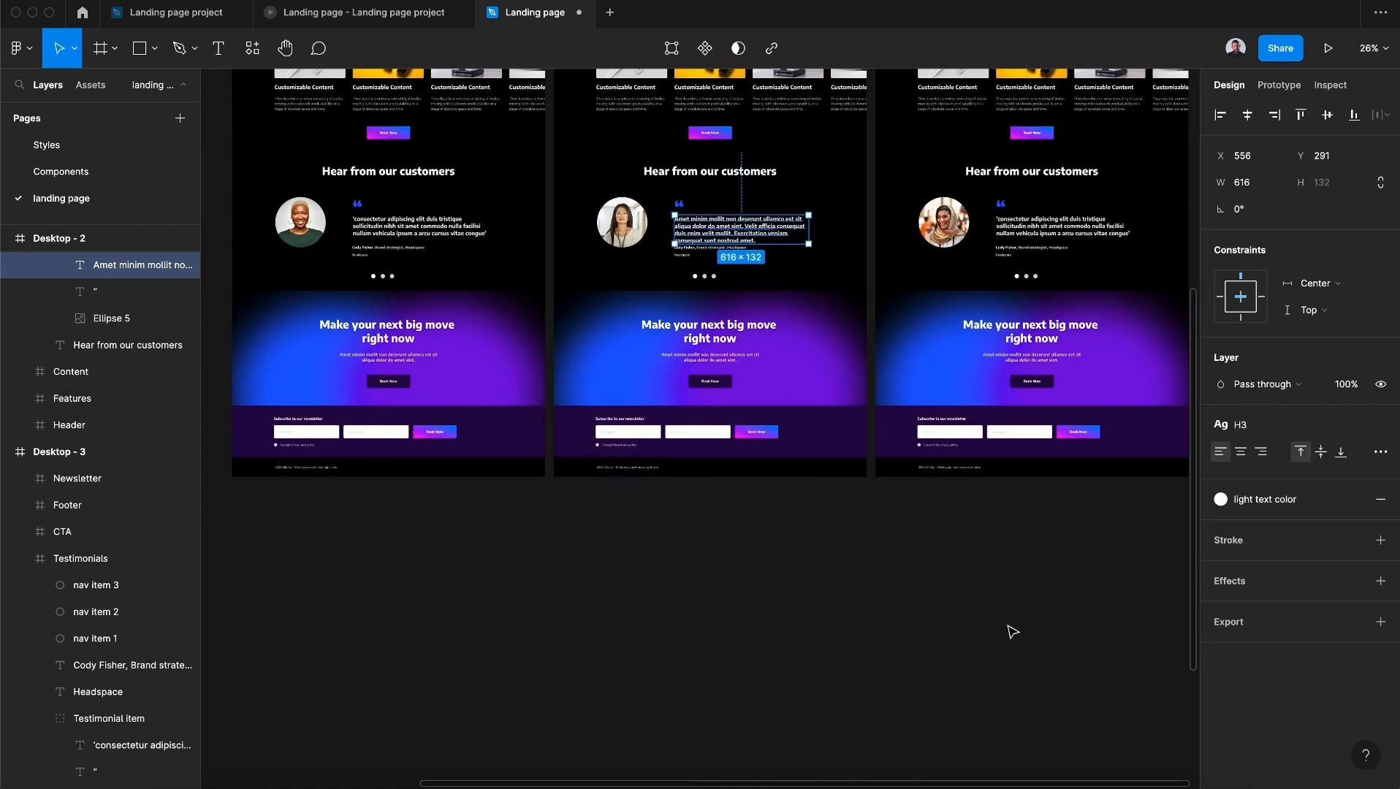
Step: Move the author and company lines of the Desktop - 2 testimonial down about 20 px, clear of the quote
scroll(707, 252, "up", 3)
left_click(680, 257)
left_click(682, 266, "shift")
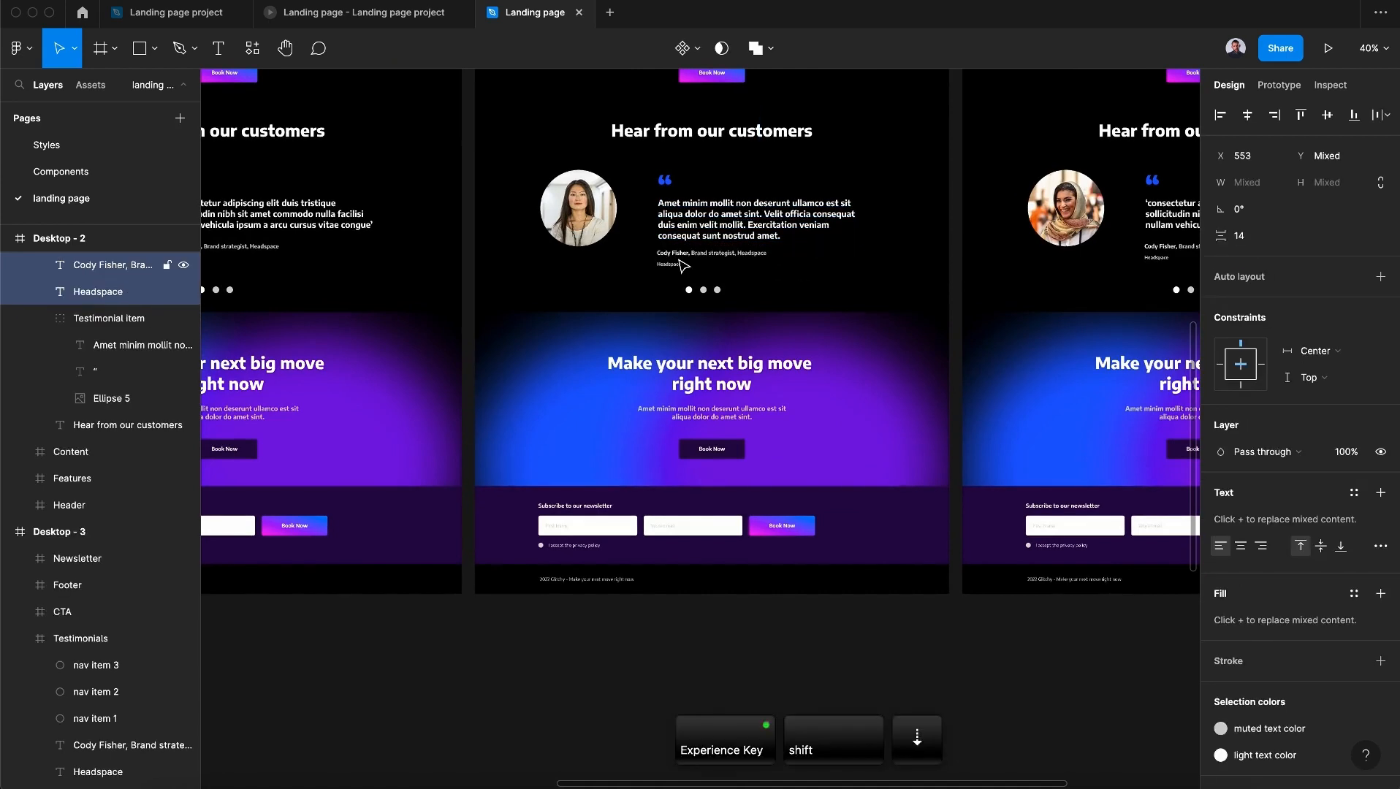
Step: Replace the author's name in the Desktop - 2 testimonial with the one from iPhone 14 - 2 and set the company line to Facebook
left_click(676, 254)
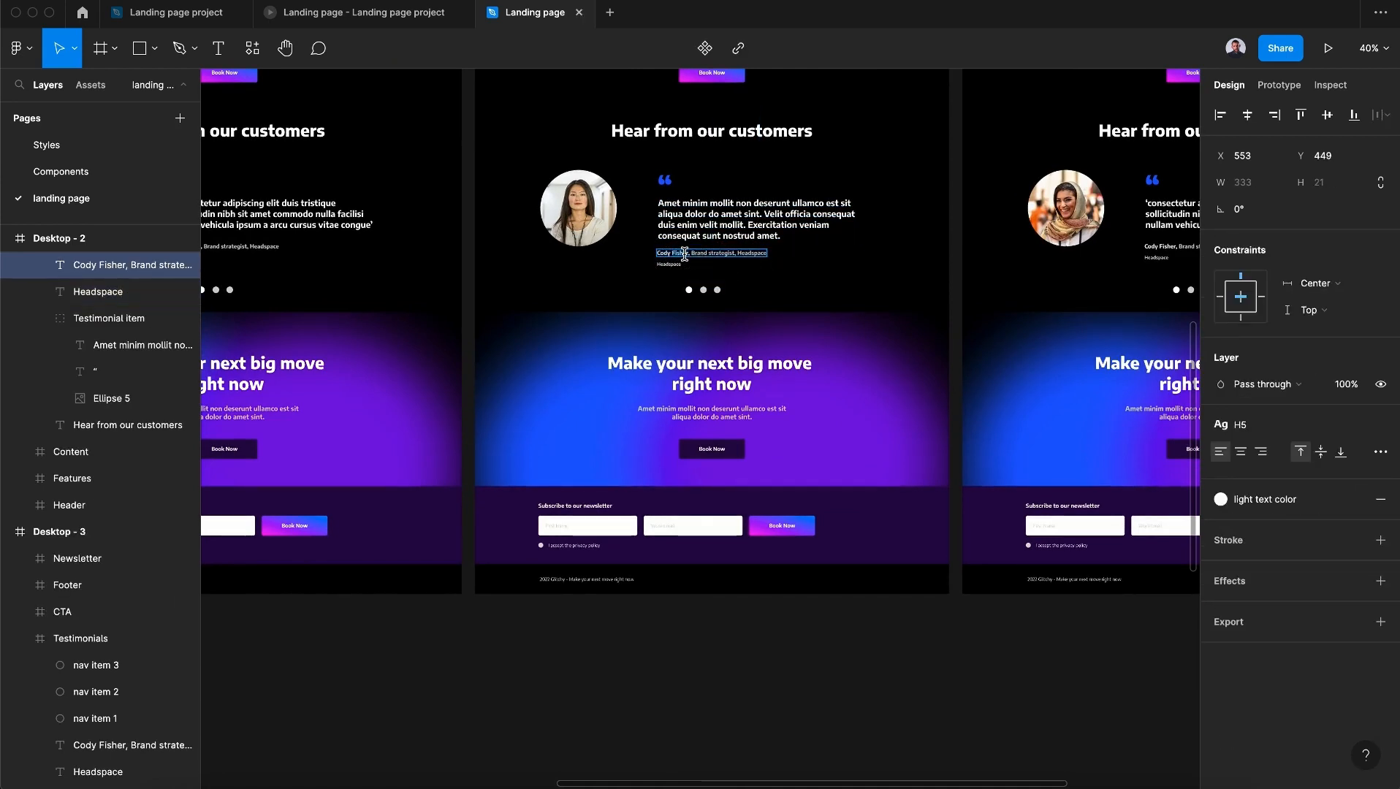
key("BackSpace")
type("Jane doe")
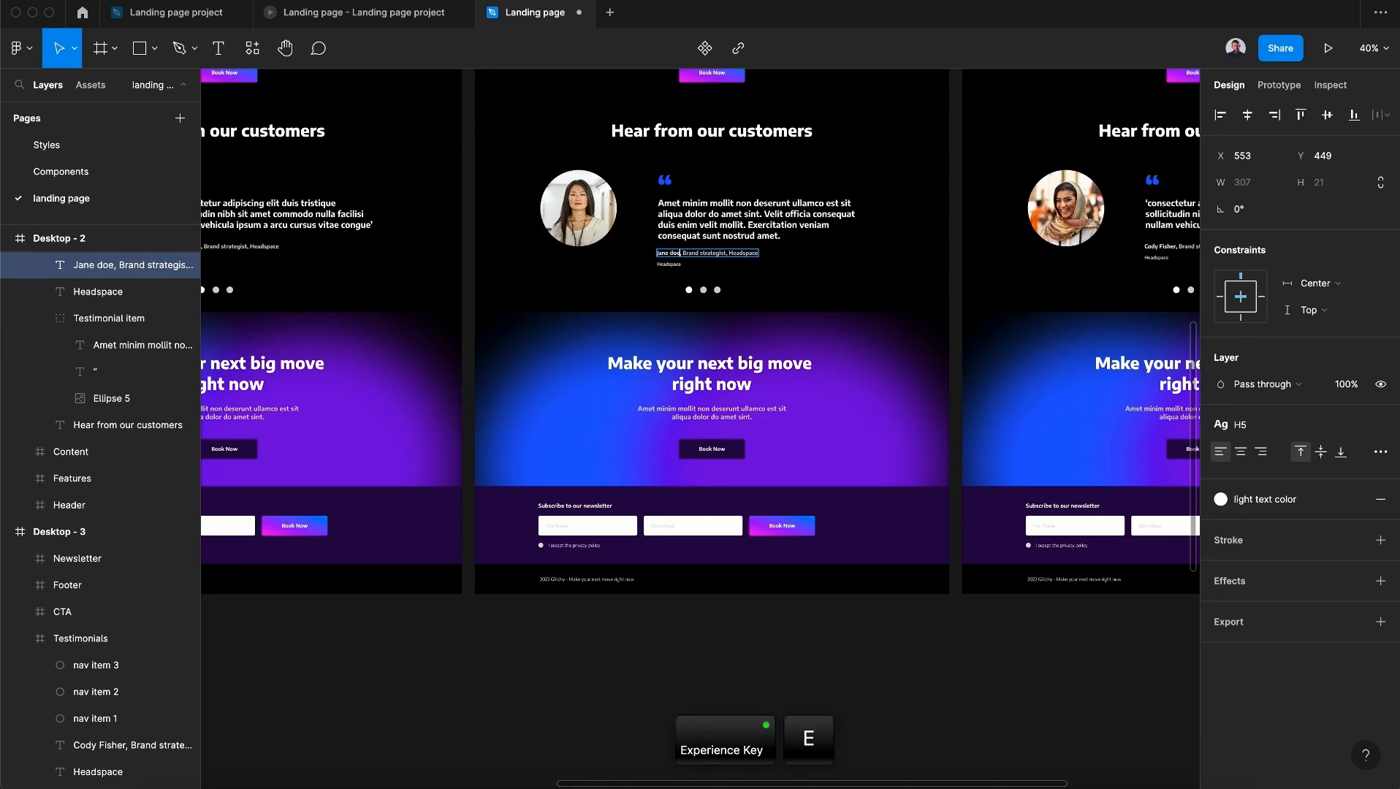
scroll(684, 254, "up", 5)
double_click(643, 275)
type("Facebook")
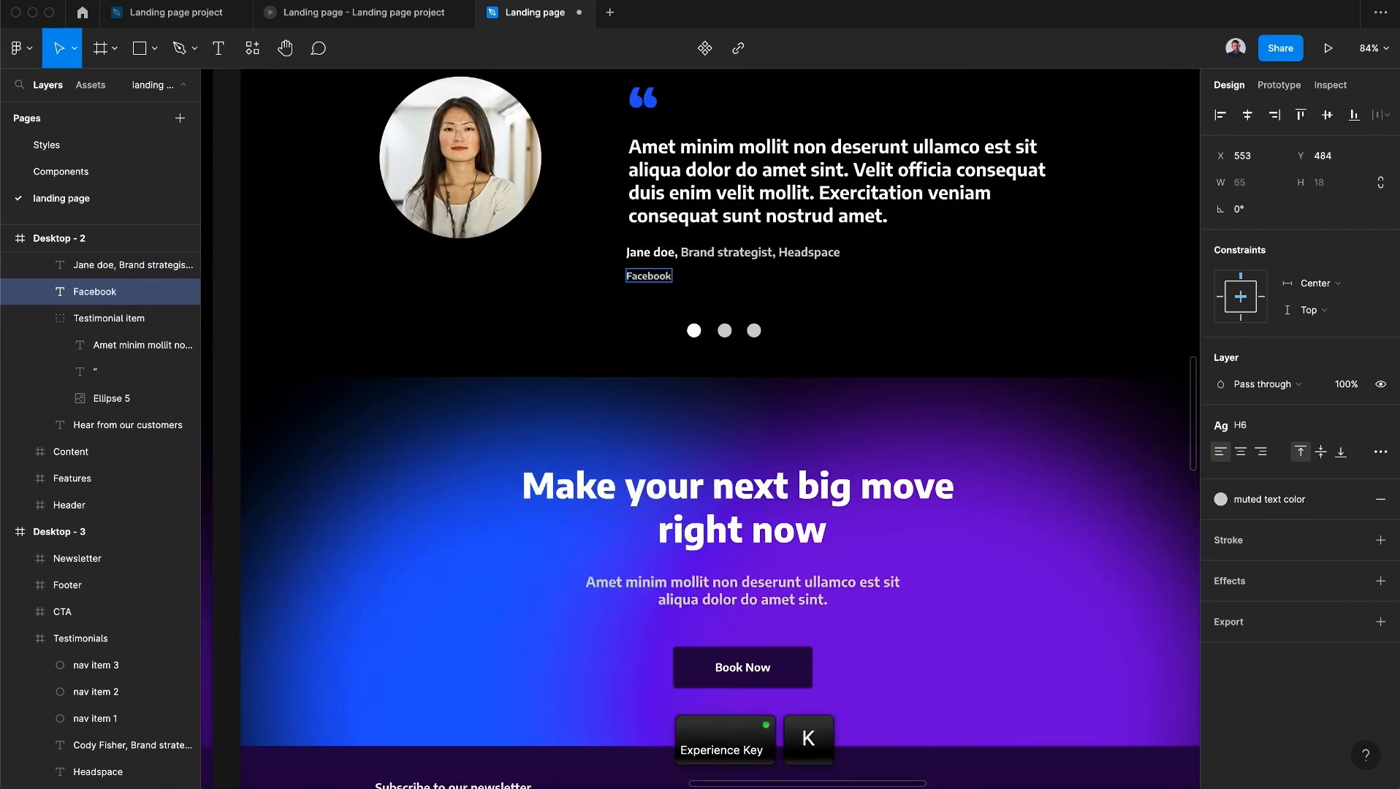
Step: Replace the Desktop - 3 testimonial quote with the quote text copied from iPhone 14 - 3 and apply the H3 text style
scroll(637, 258, "down", 4)
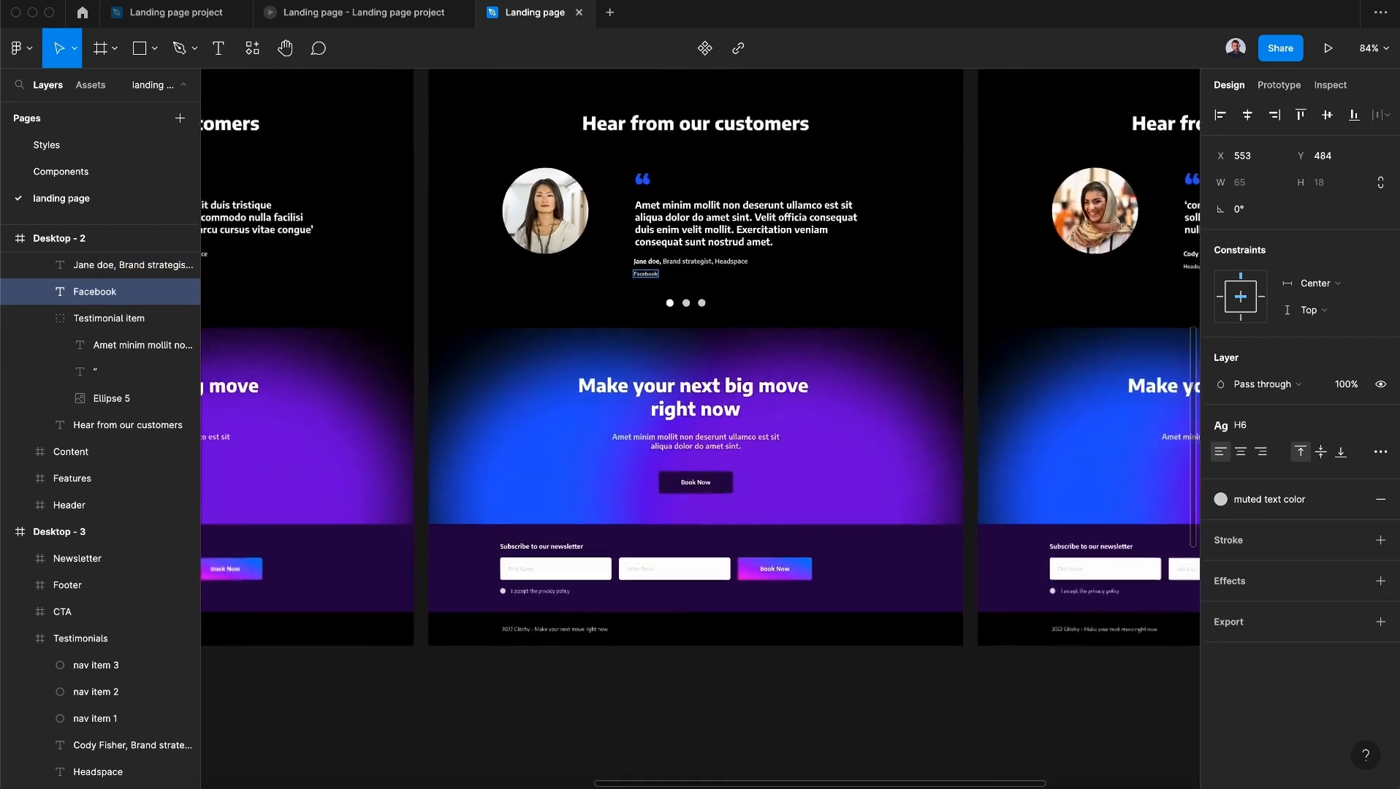
double_click(543, 463)
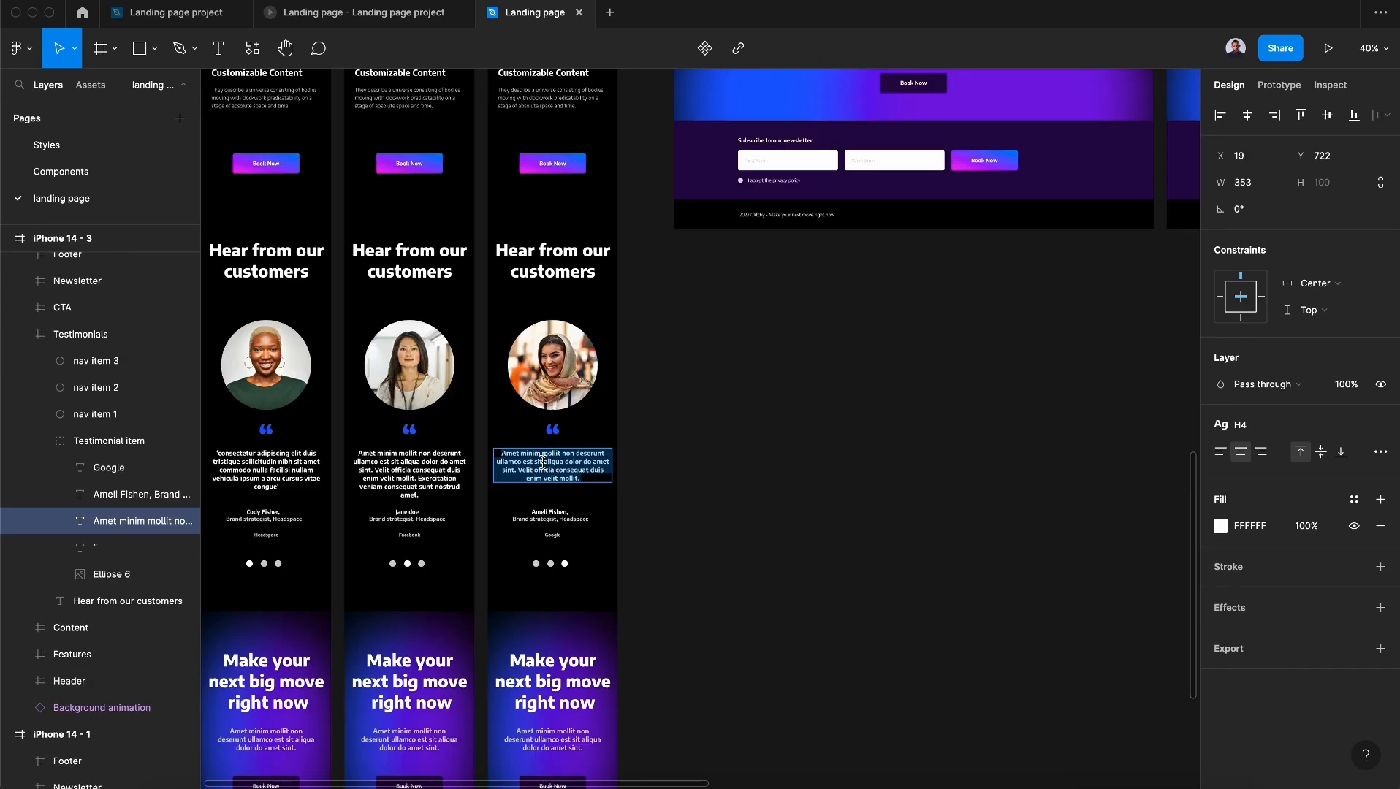
key("super+c")
scroll(547, 467, "right", 5)
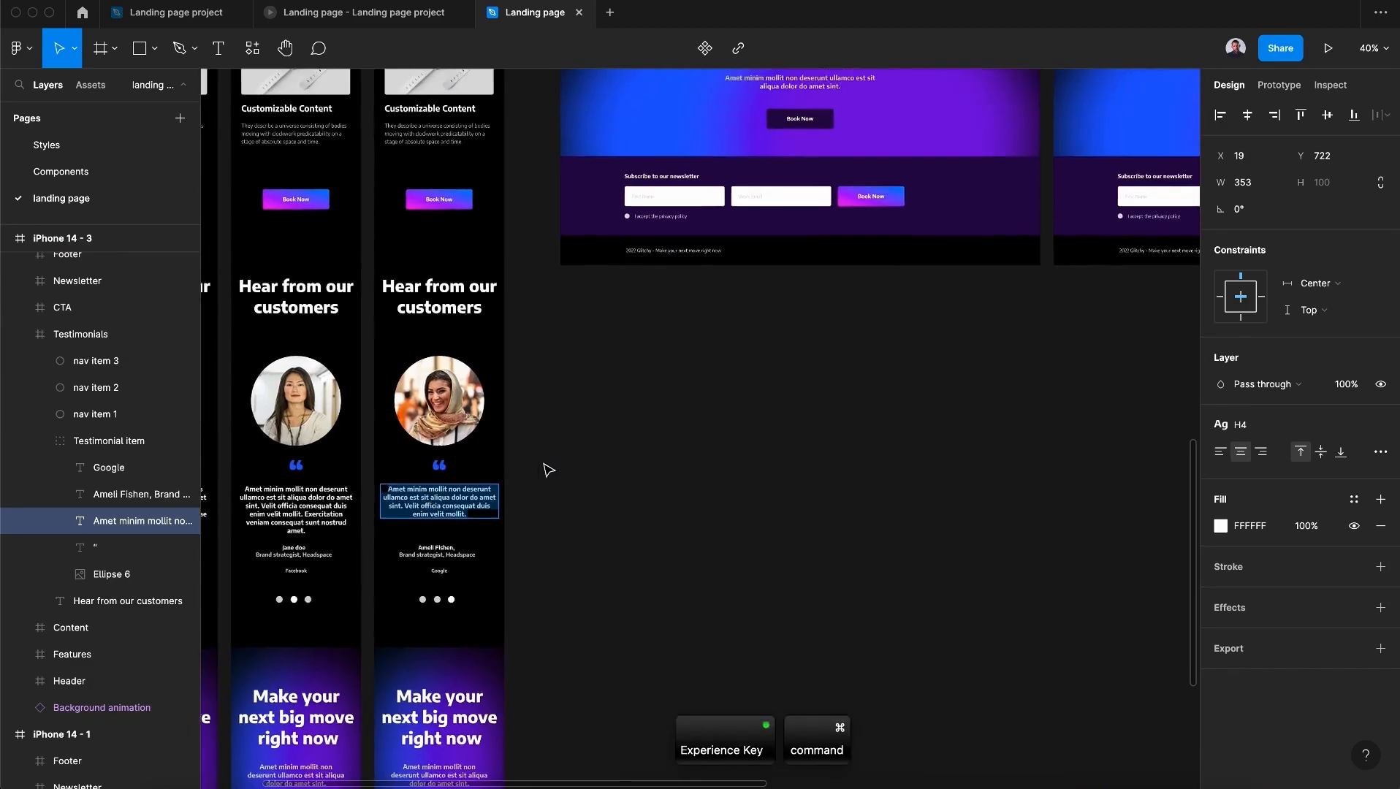
scroll(546, 468, "up", 4)
scroll(544, 465, "right", 3)
scroll(544, 465, "up", 2)
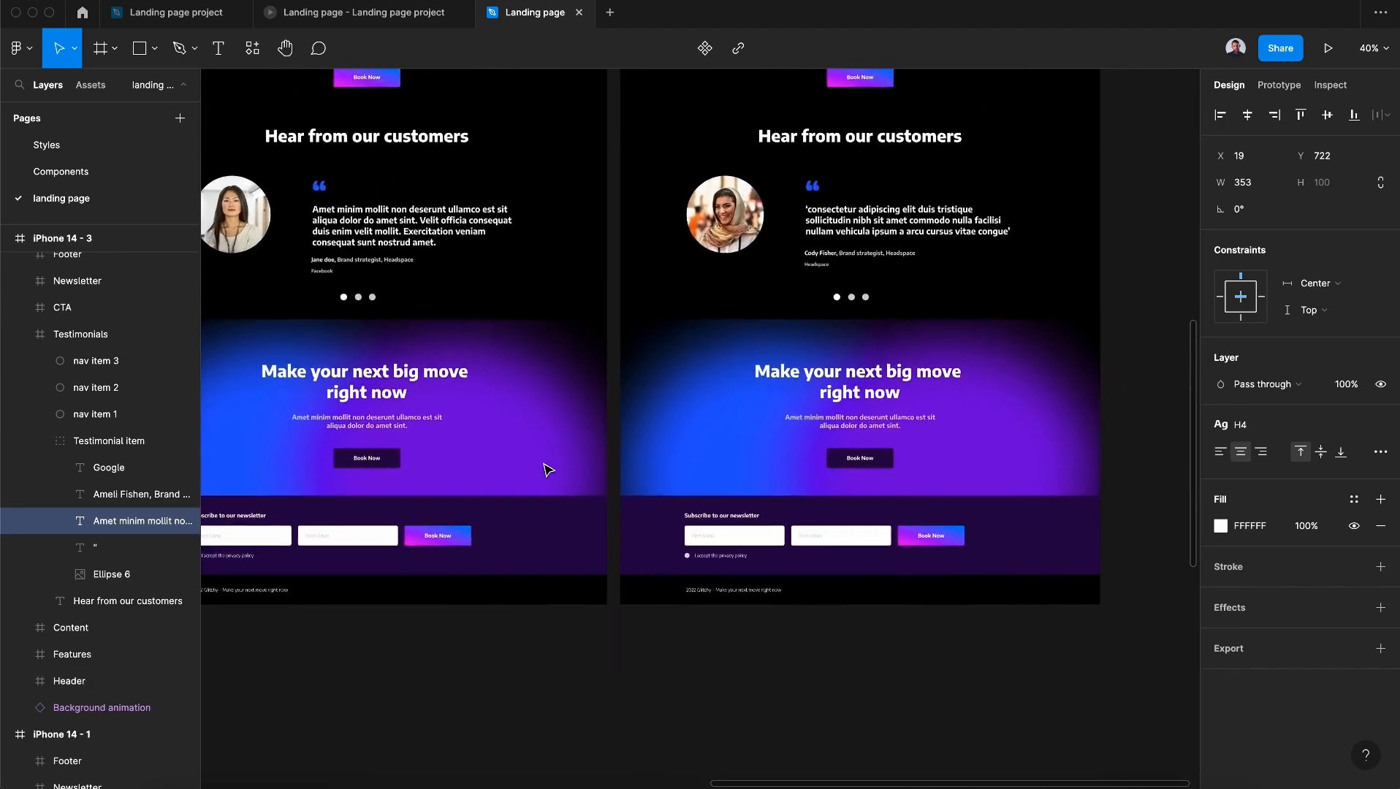
double_click(869, 223)
key("super+v")
left_click(973, 663)
left_click(1240, 424)
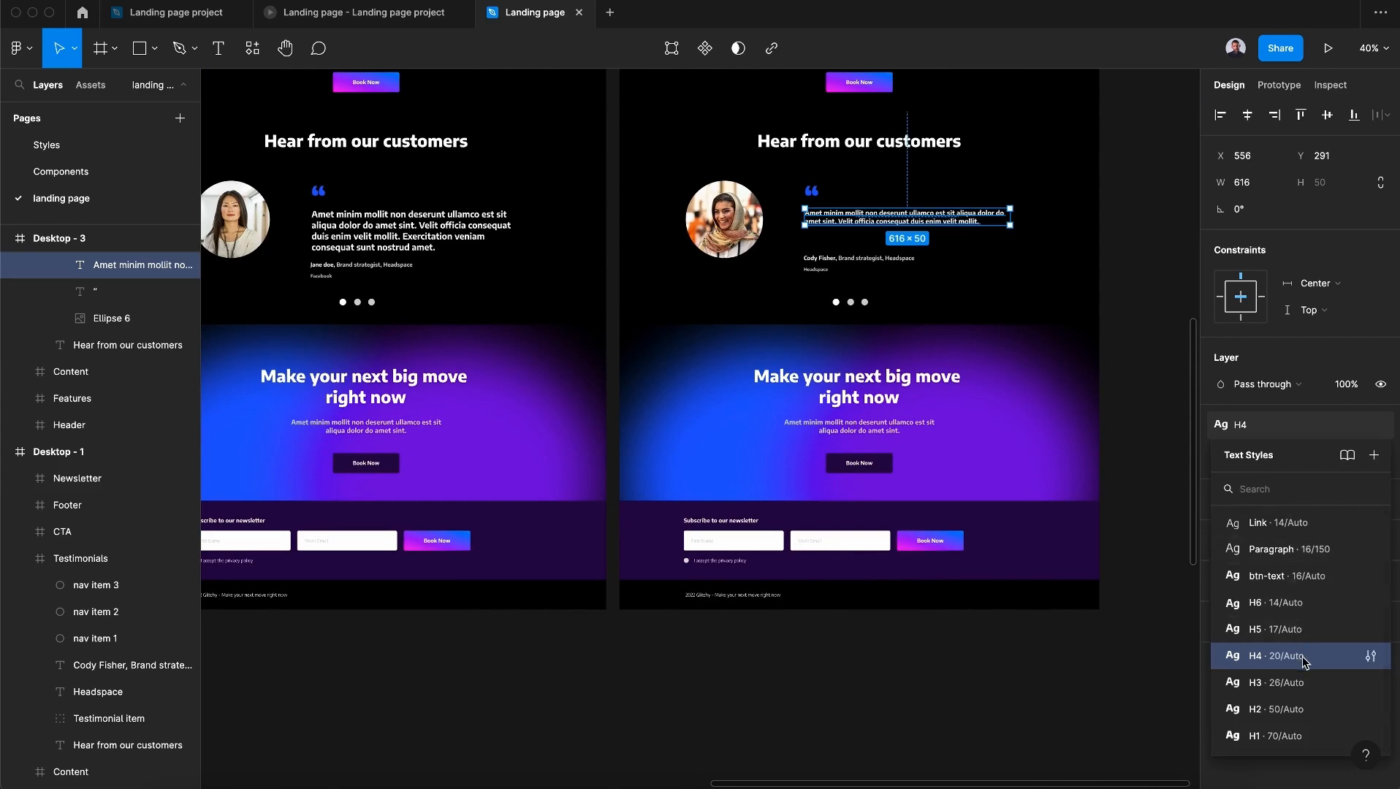
left_click(1300, 679)
Step: Copy the author text from iPhone 14 - 3 into the Desktop - 3 testimonial and set its company line to Google
scroll(775, 663, "down", 10)
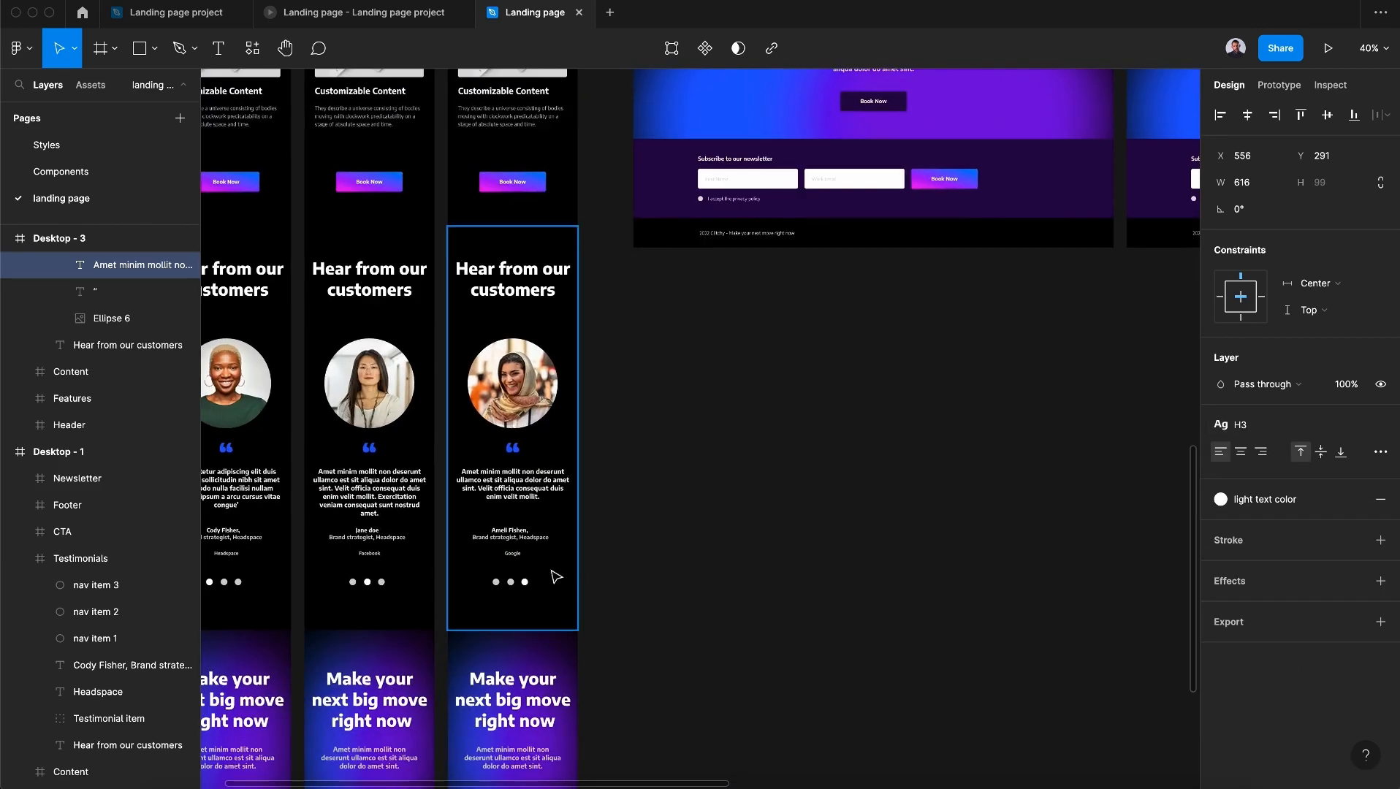
left_click(521, 540, "super")
key("super+c")
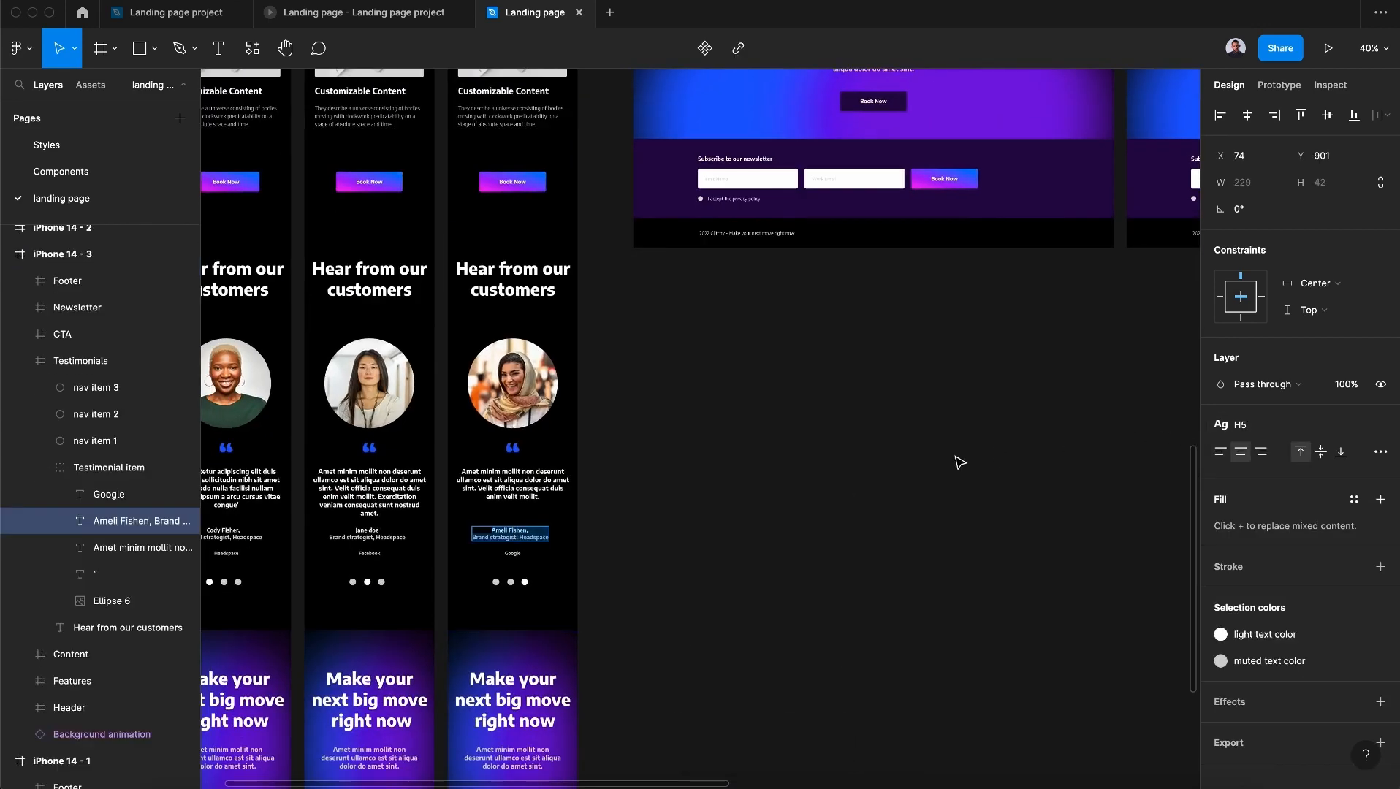
key("super+v")
left_click(848, 299)
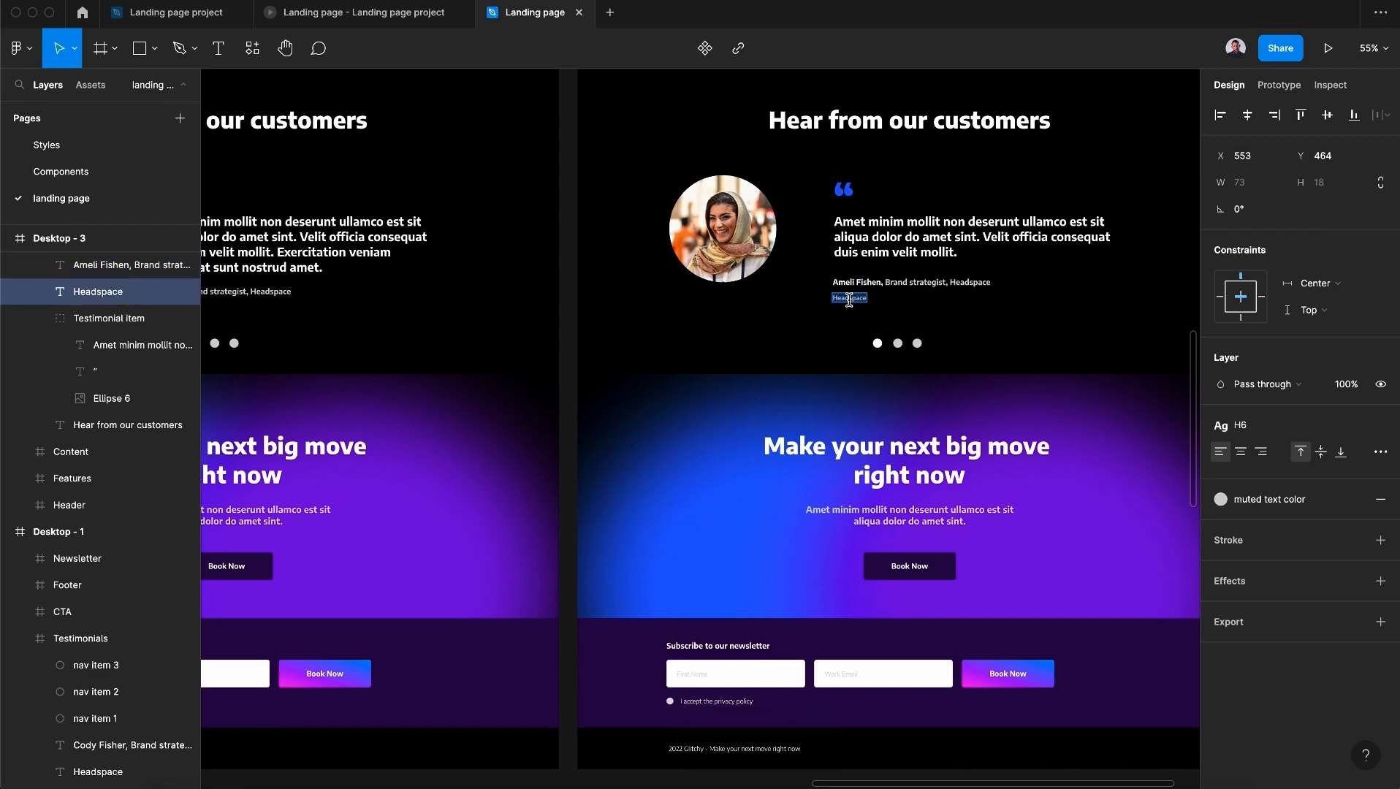
key("Caps_Lock")
type("Google")
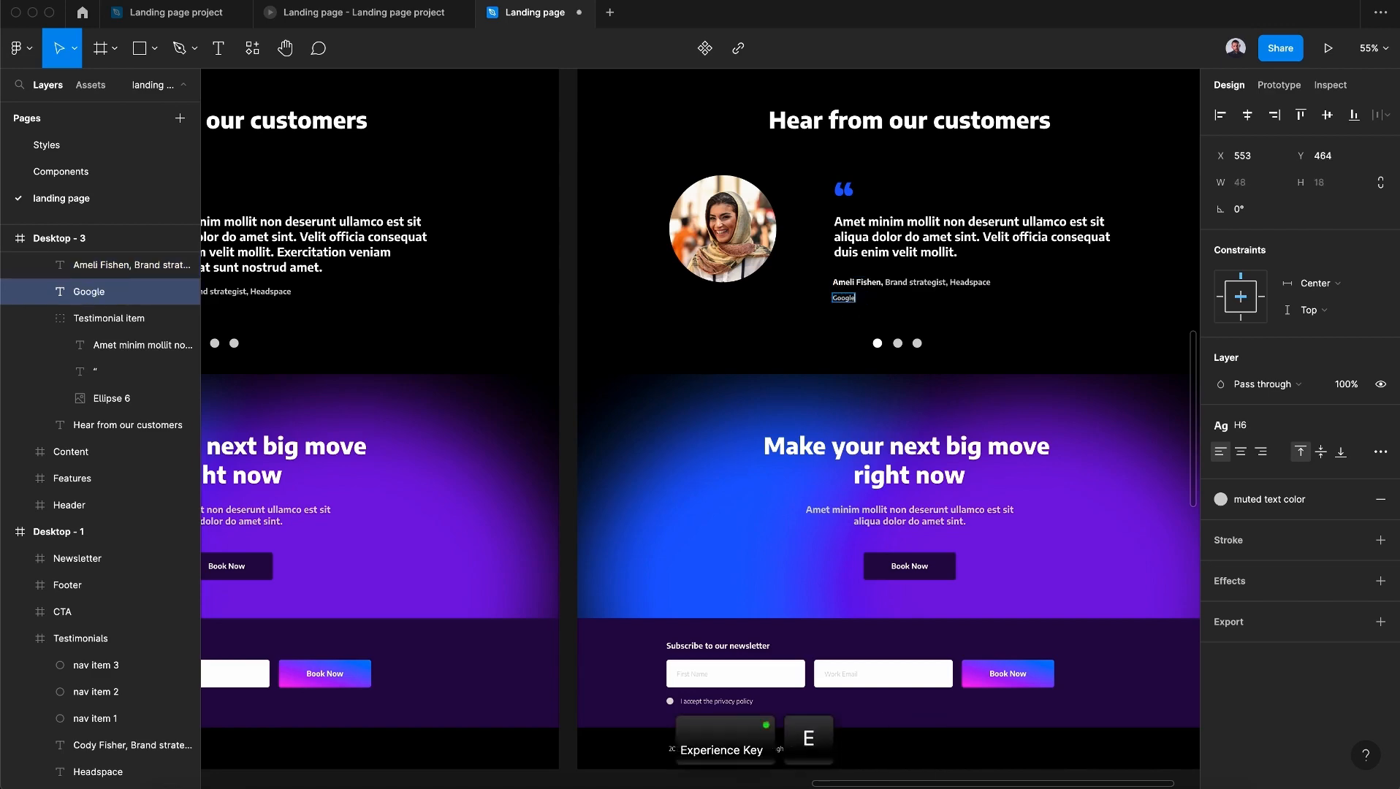
scroll(837, 304, "down", 5)
left_click(772, 552)
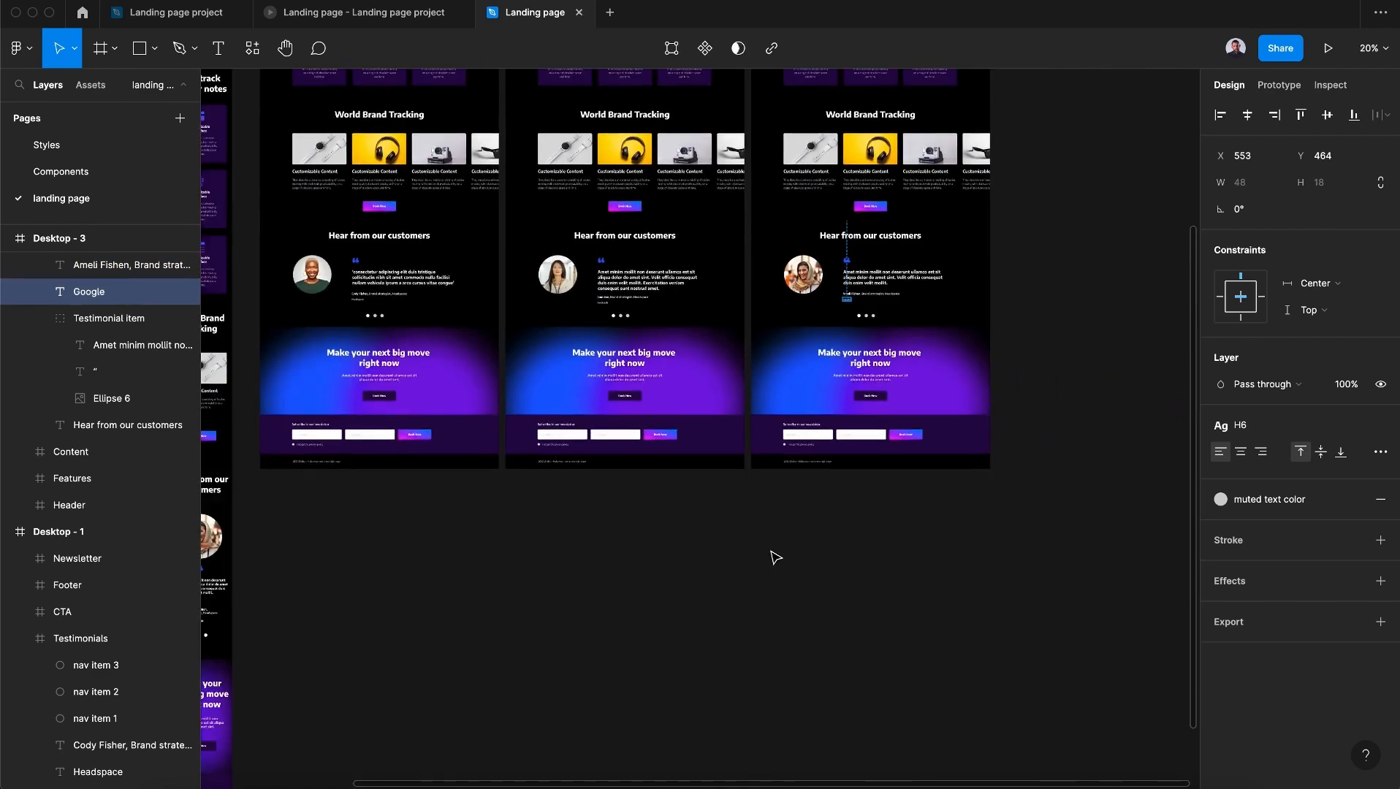
scroll(772, 551, "left", 3)
scroll(776, 556, "left", 2)
scroll(776, 555, "up", 1)
key("shift+e")
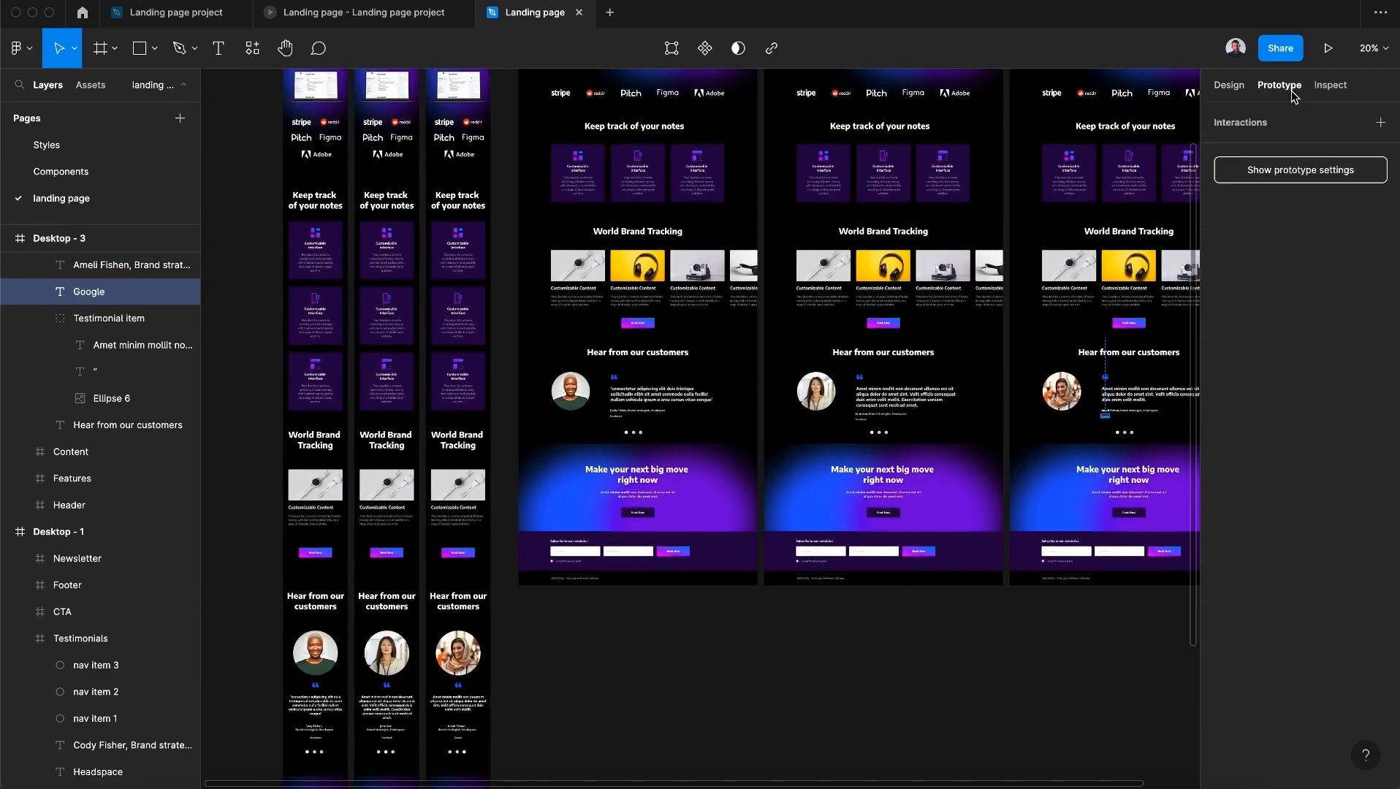
left_click(916, 618)
Step: In Desktop - 2, apply the muted text color style to nav item 1 and the light text color style to nav item 2
scroll(916, 620, "up", 3)
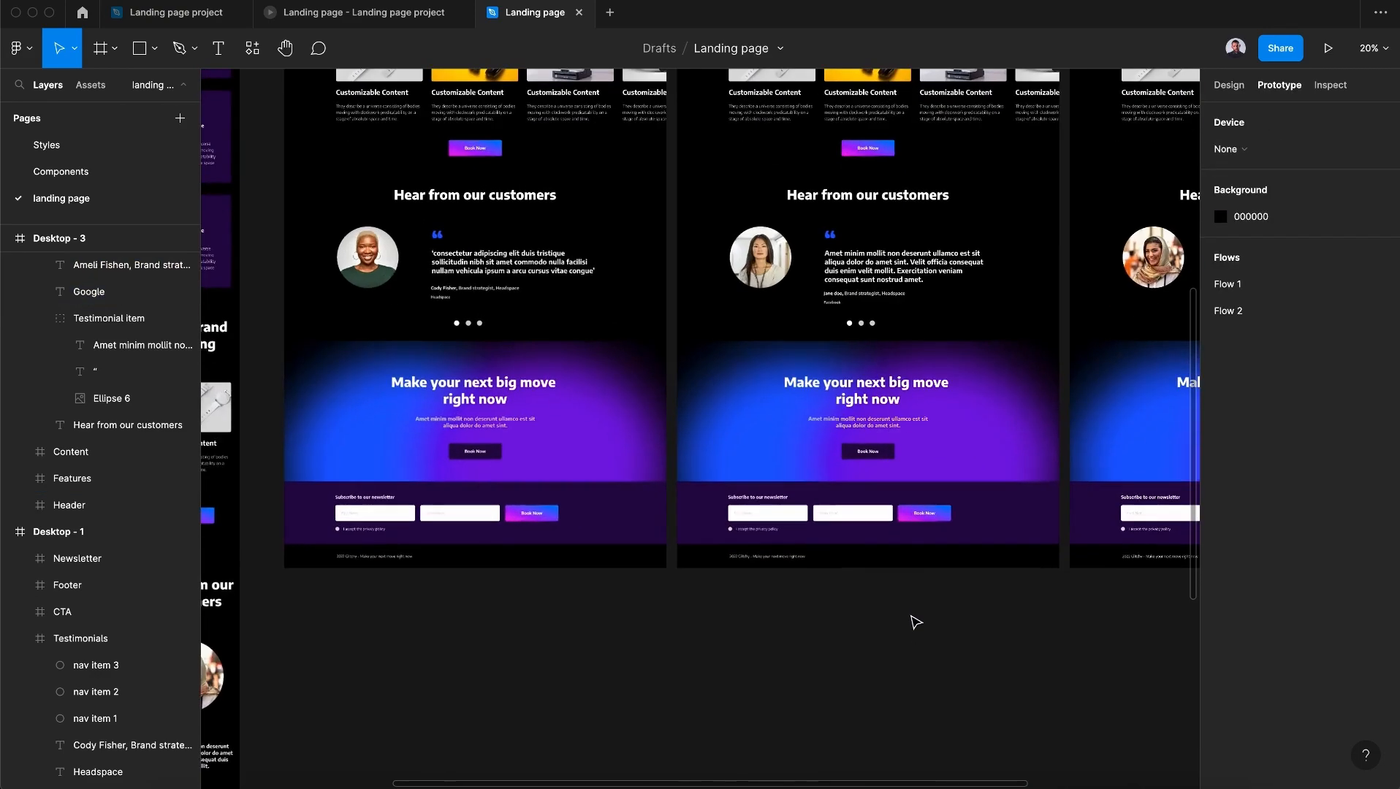
scroll(444, 324, "up", 3)
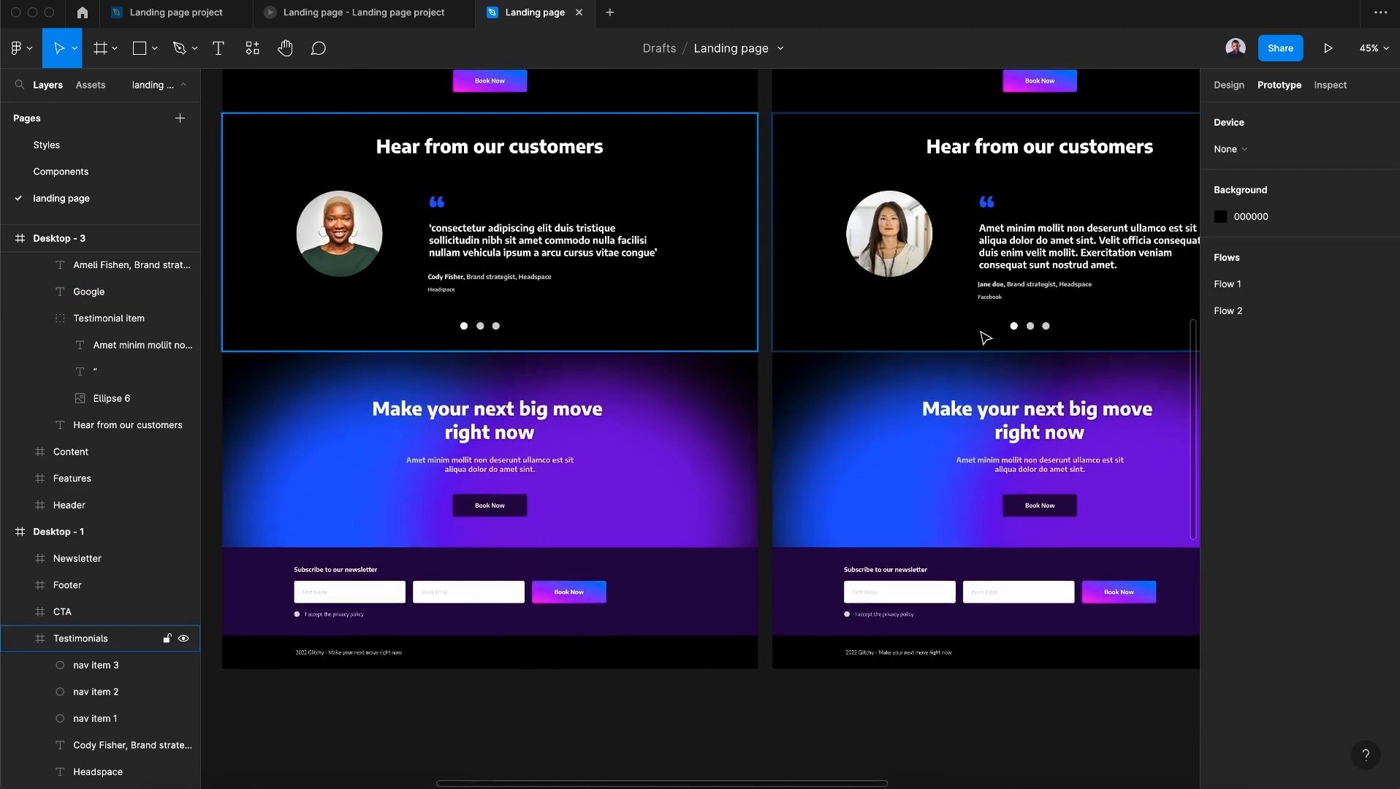
left_click(1015, 327)
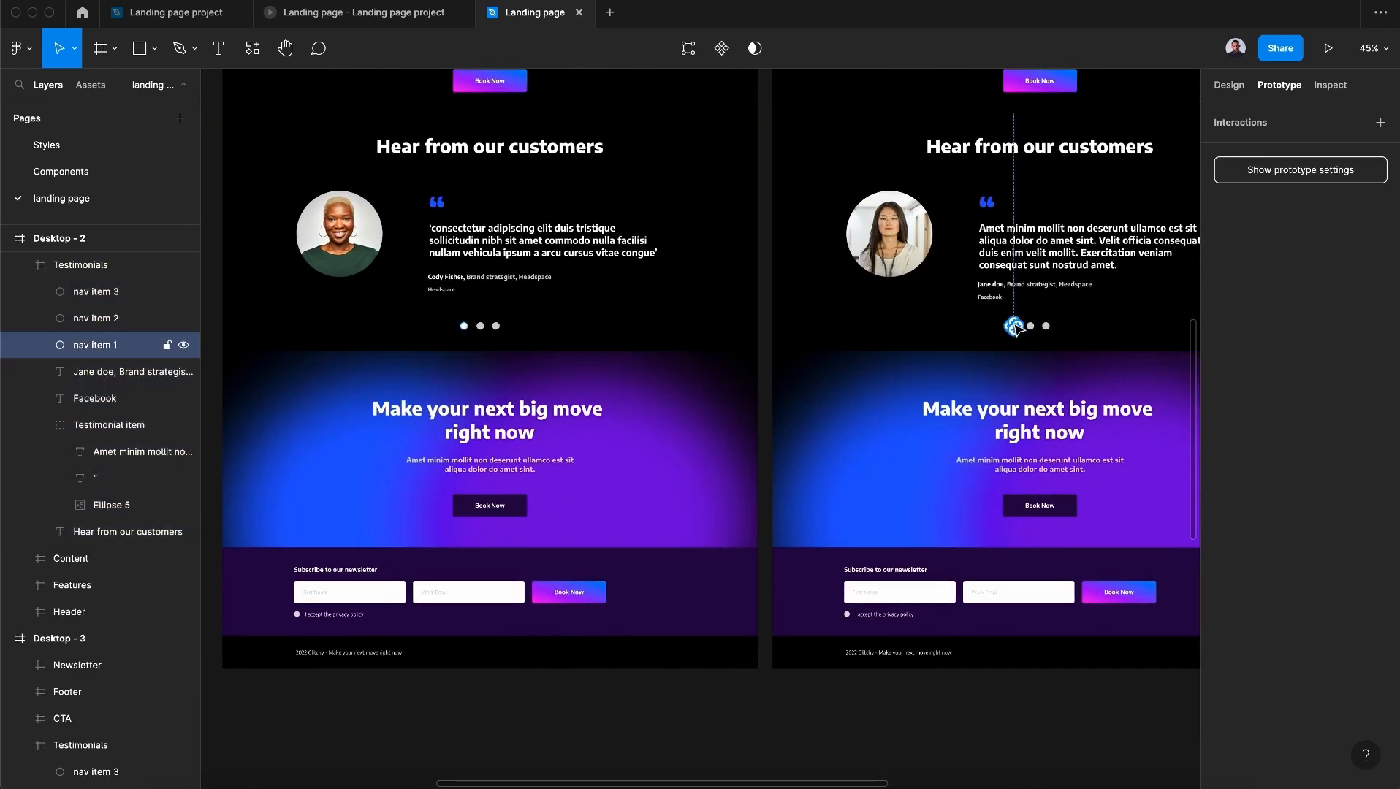
left_click(1228, 86)
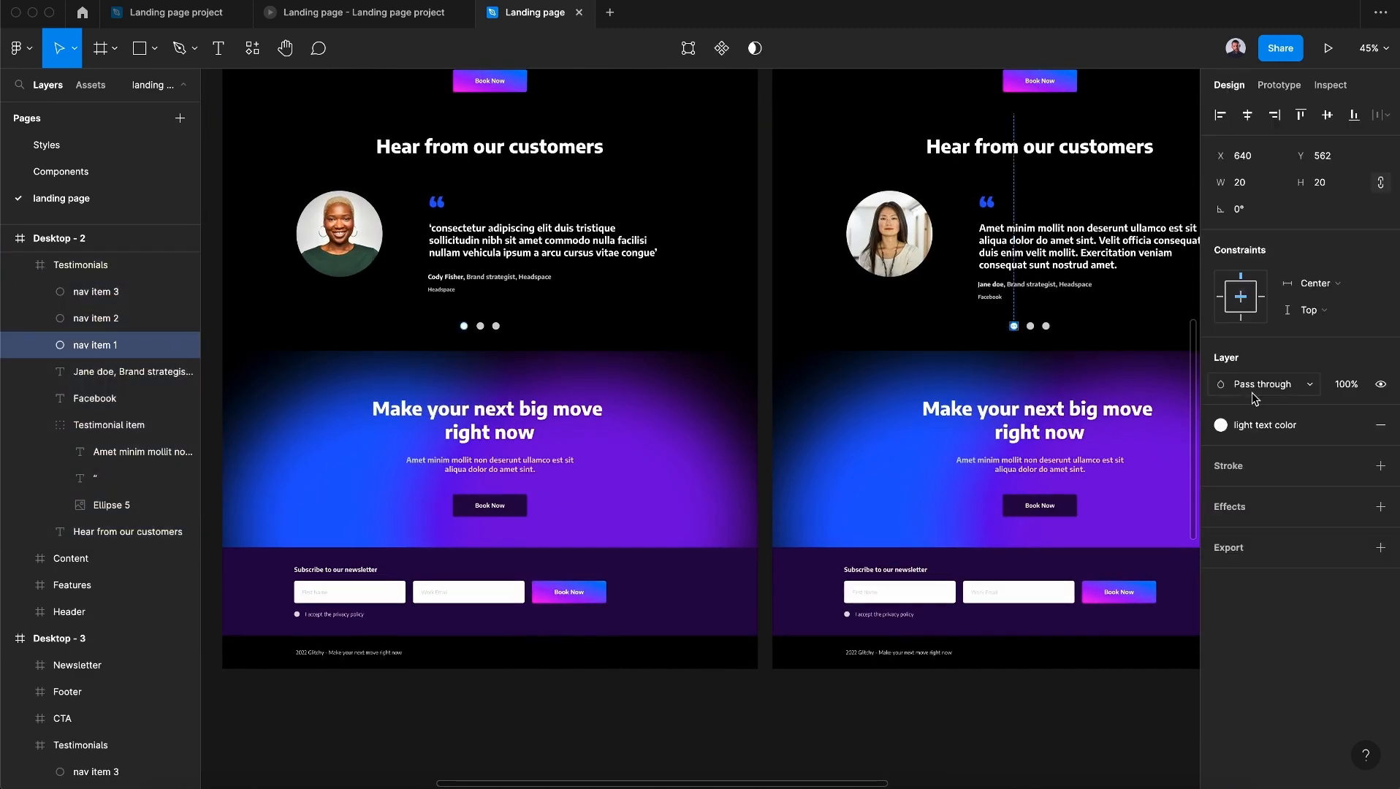
left_click(1273, 426)
left_click(1284, 526)
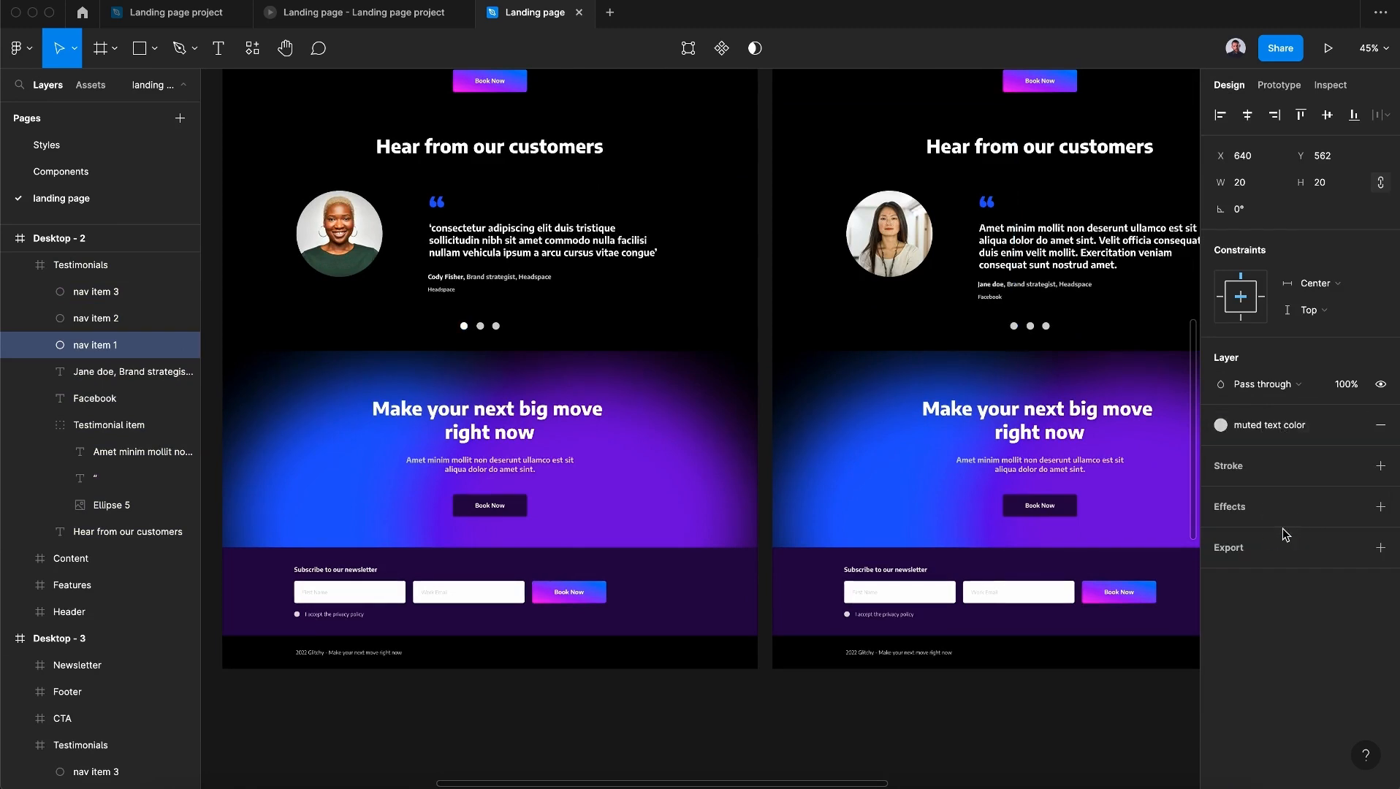
left_click(1033, 328)
left_click(1033, 328)
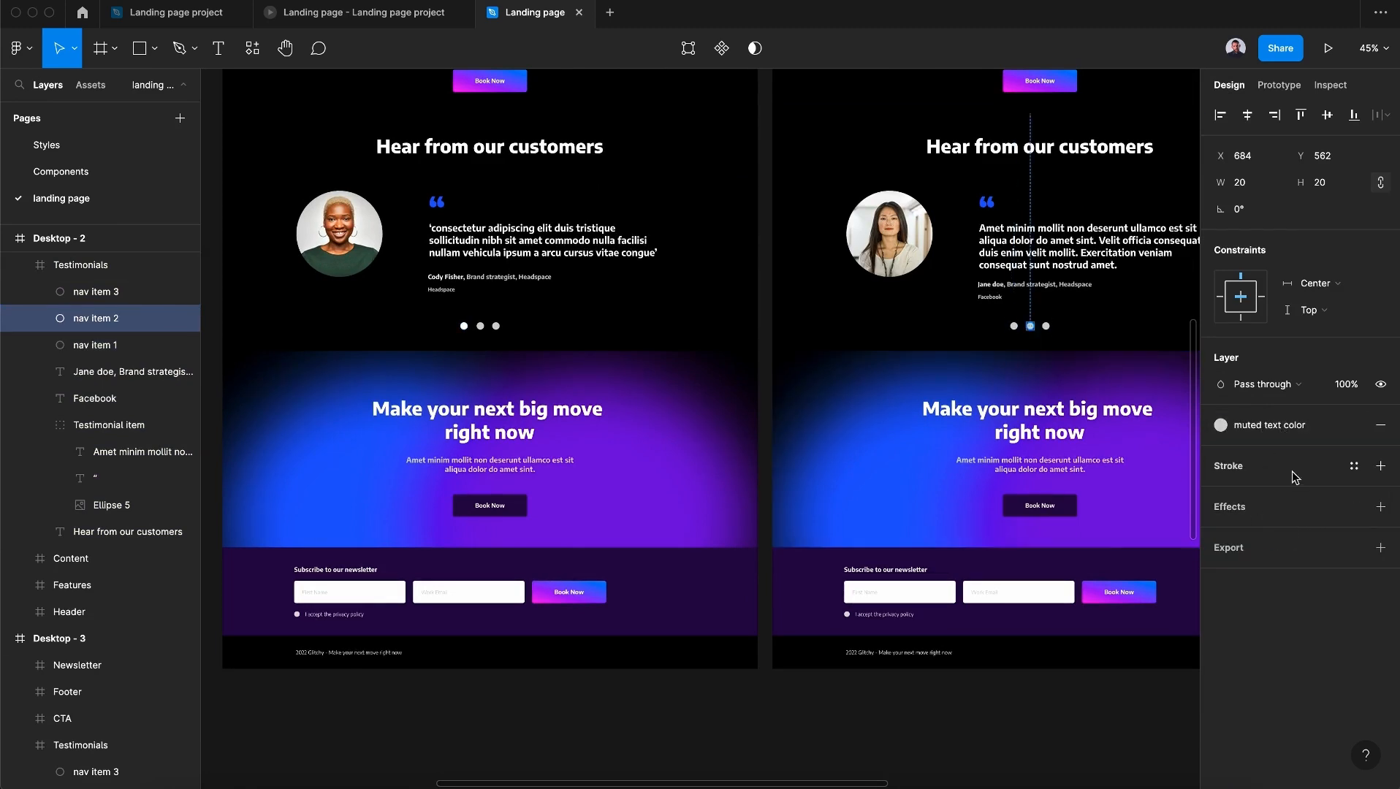
left_click(1287, 436)
left_click(1315, 554)
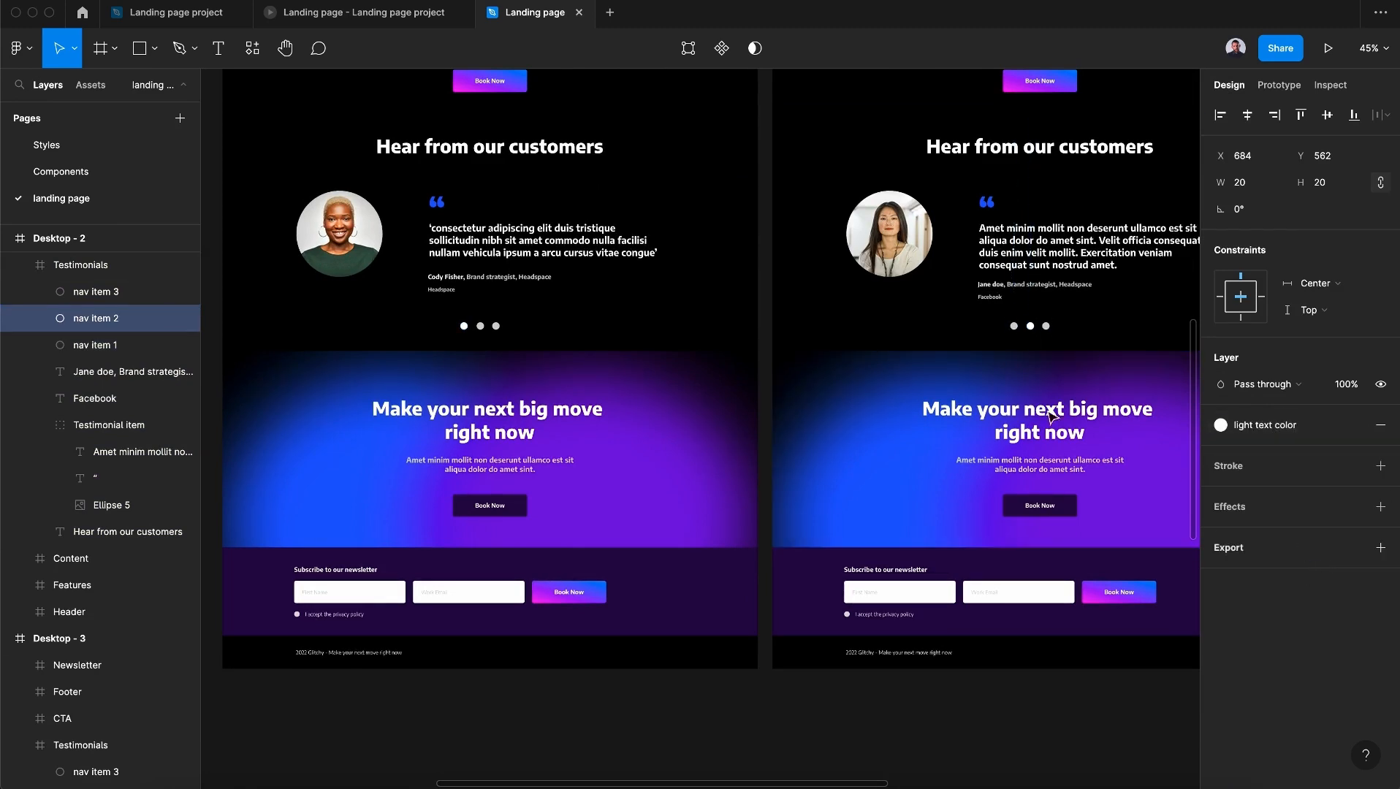
Step: In Desktop - 3, apply the muted text color style to nav item 1 and the light text color style to nav item 3
scroll(1049, 415, "right", 5)
left_click(955, 356)
left_click(955, 356)
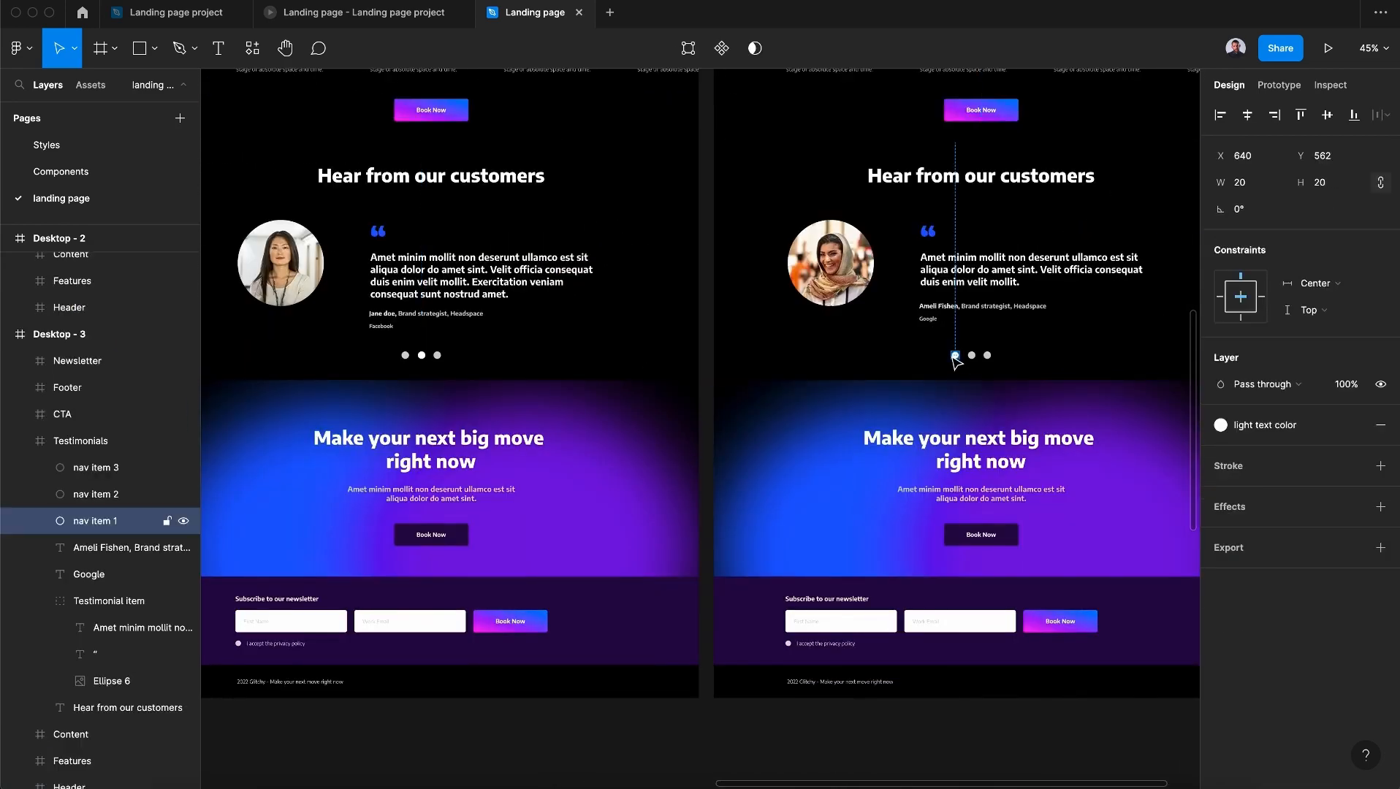
left_click(1264, 426)
left_click(1275, 528)
left_click(987, 356)
left_click(1261, 428)
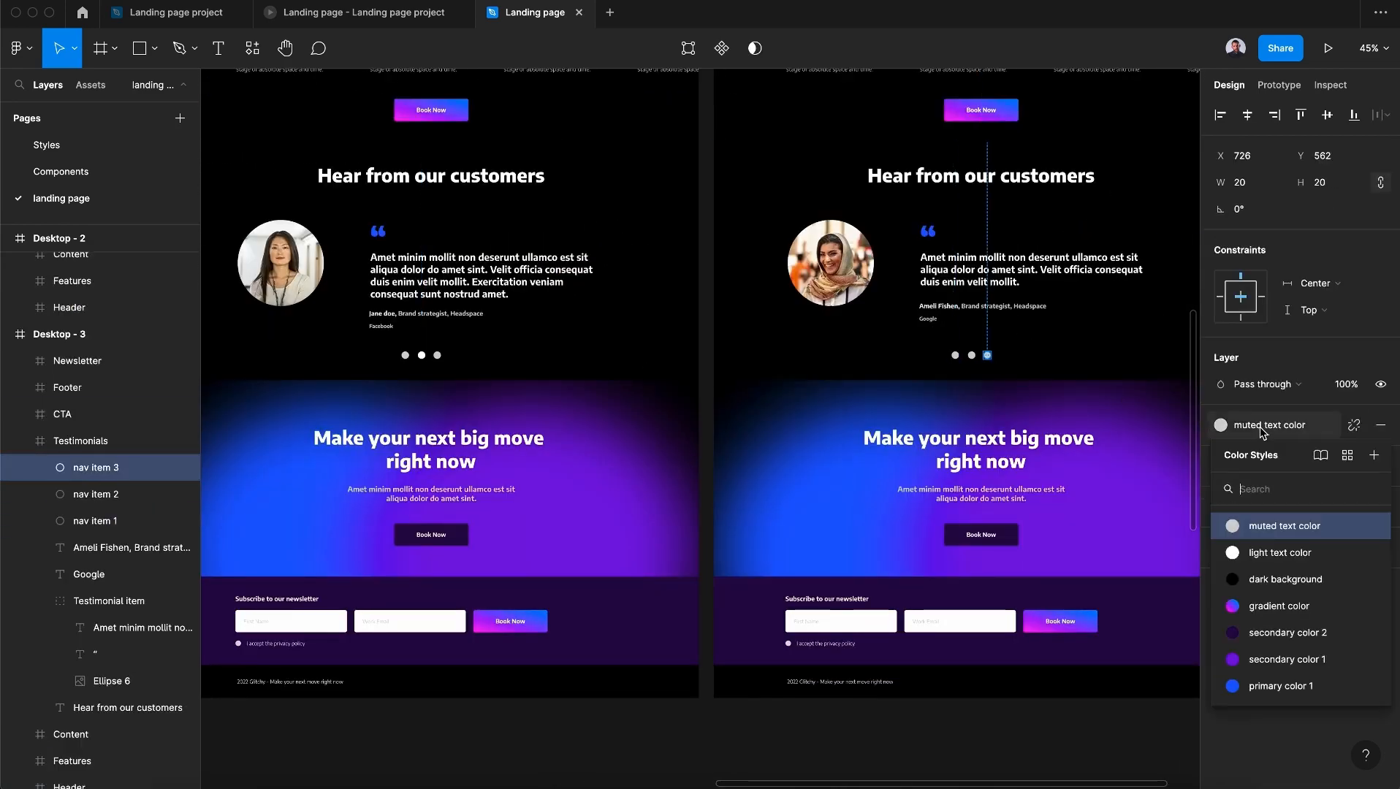
left_click(1293, 552)
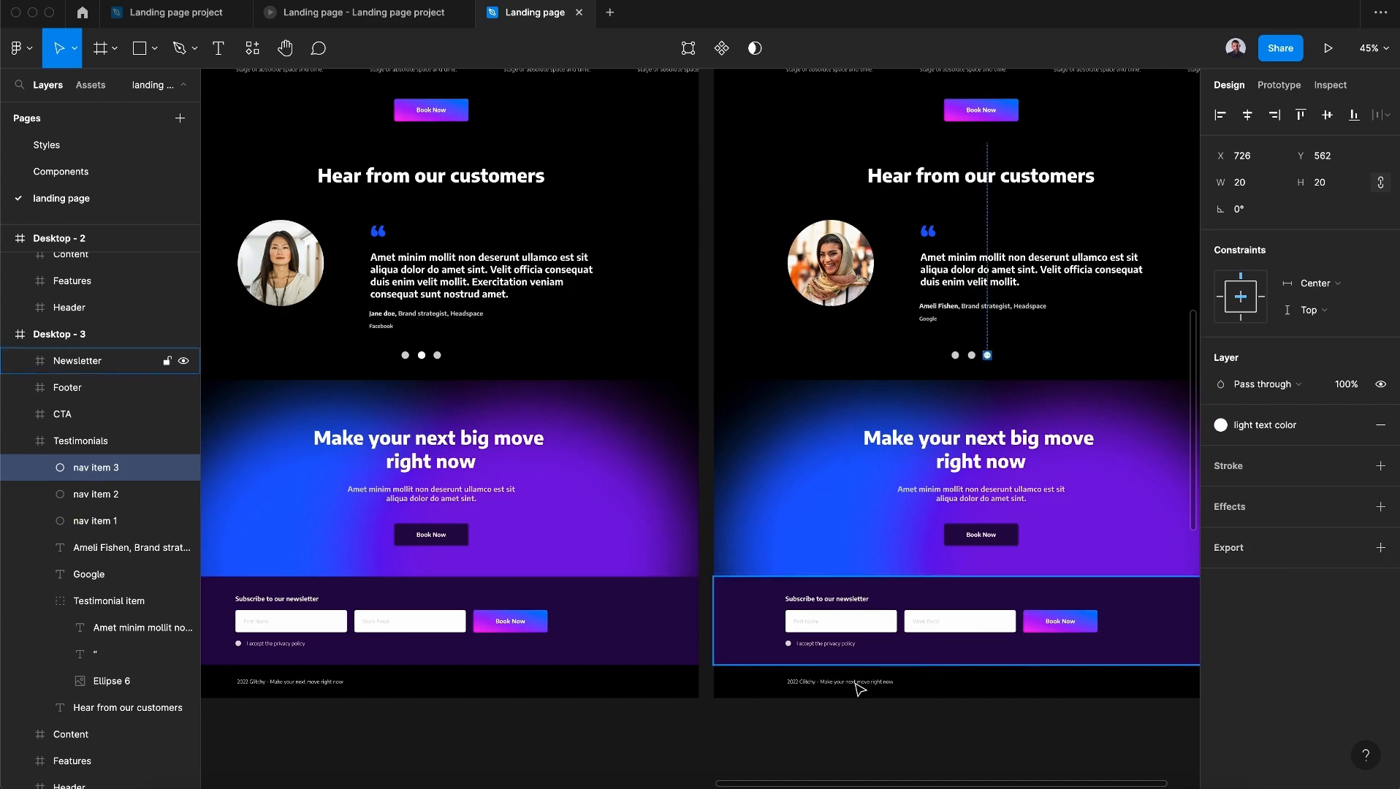
left_click(799, 722)
Step: Link nav item 2 in Desktop - 1 to Desktop - 2 with an on-click navigation and a leftward Move in animation
scroll(797, 723, "left", 5)
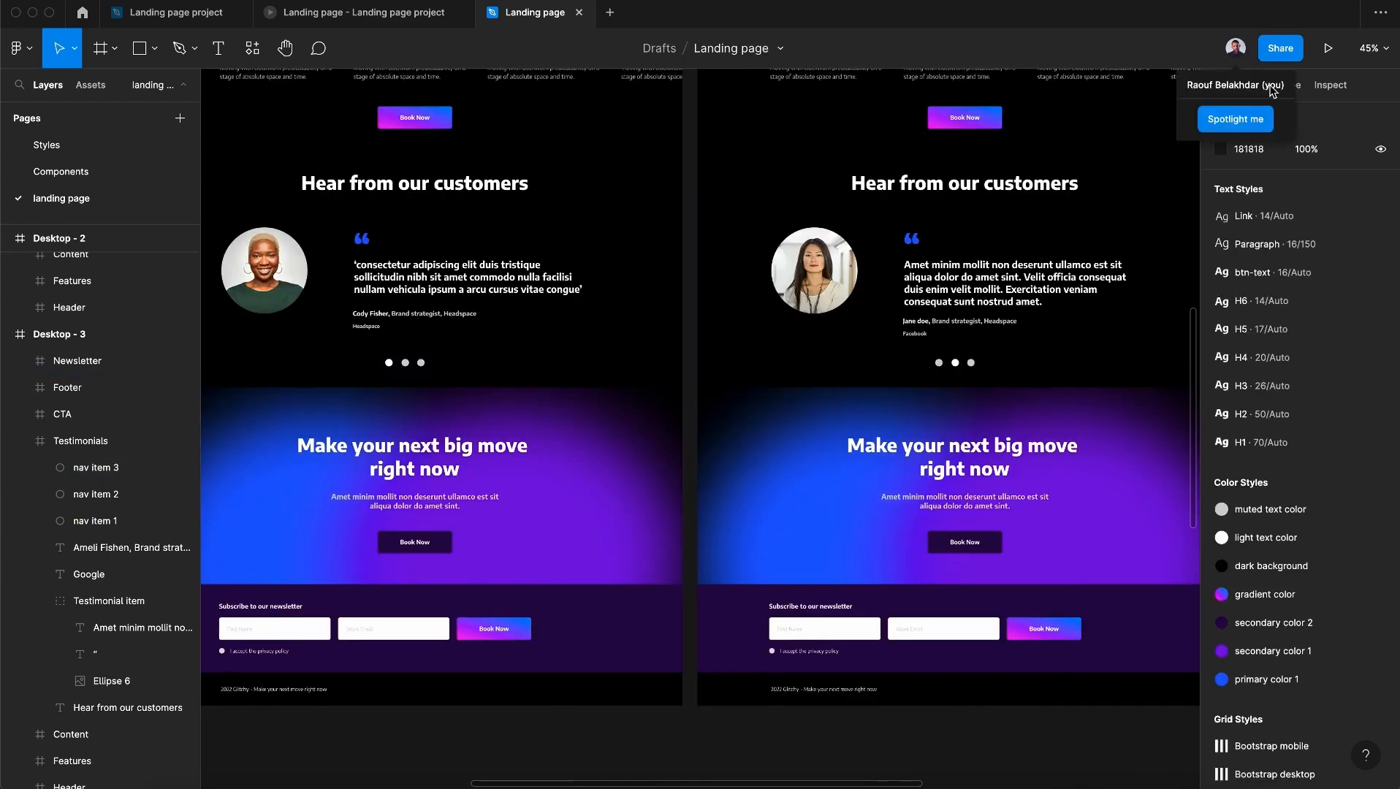
left_click(1280, 86)
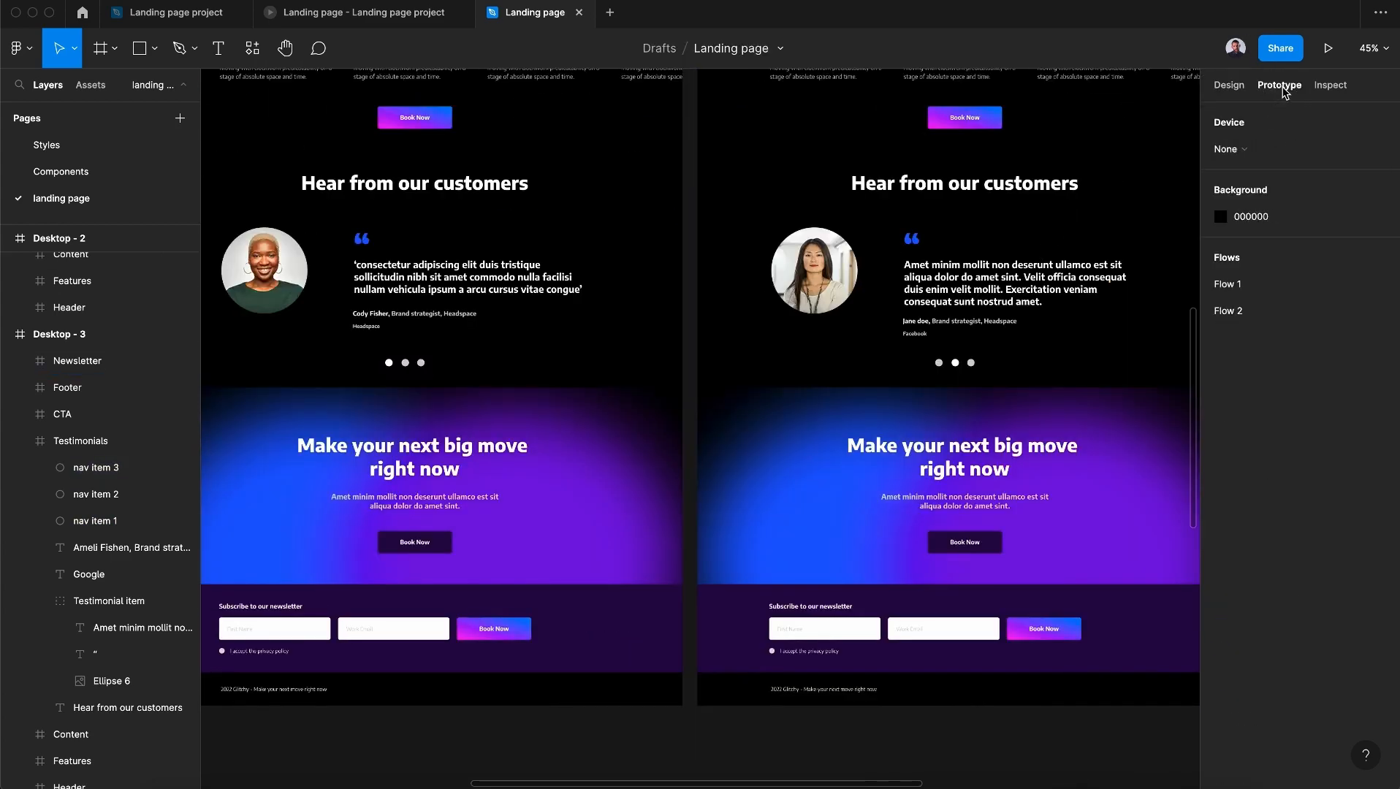
left_click(395, 373)
left_click(405, 363)
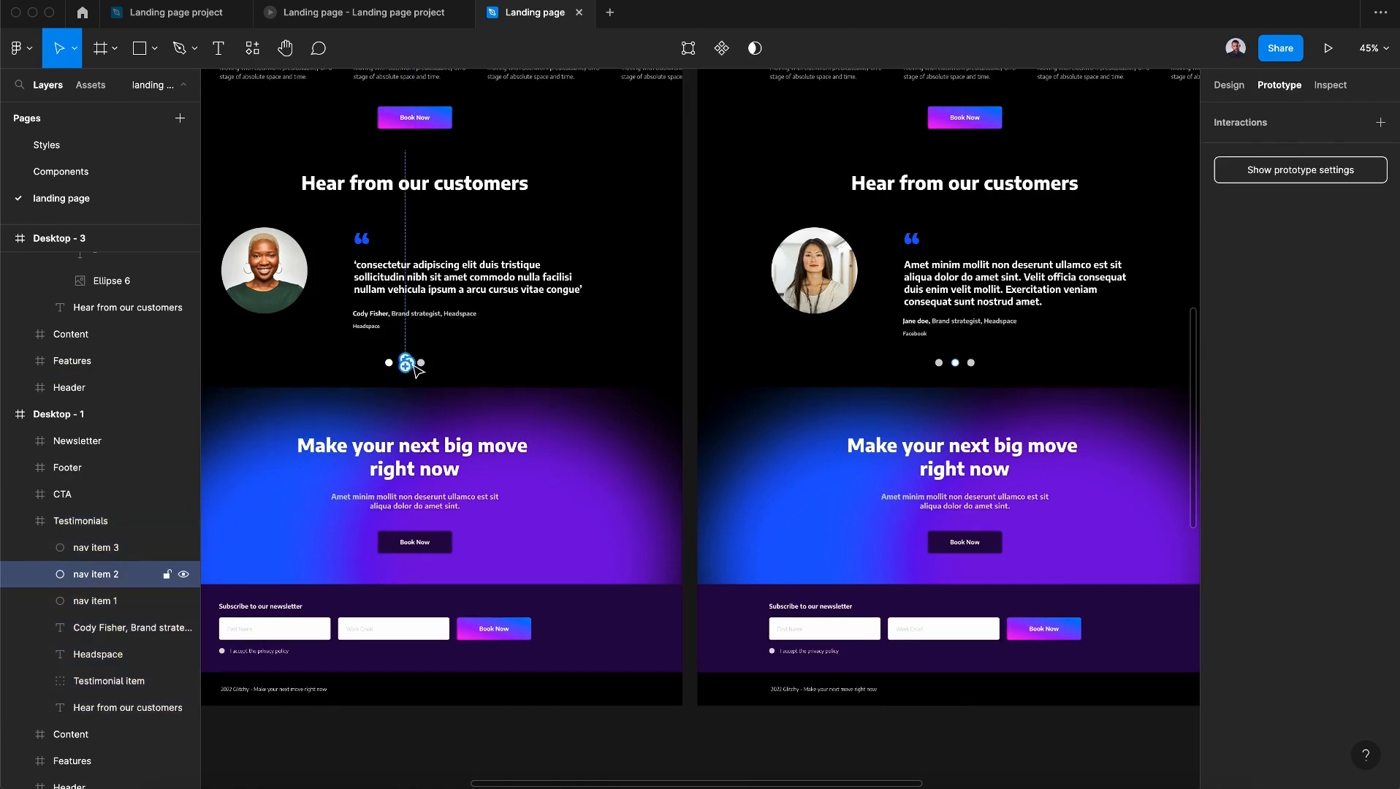
left_click_drag(407, 363, 731, 320)
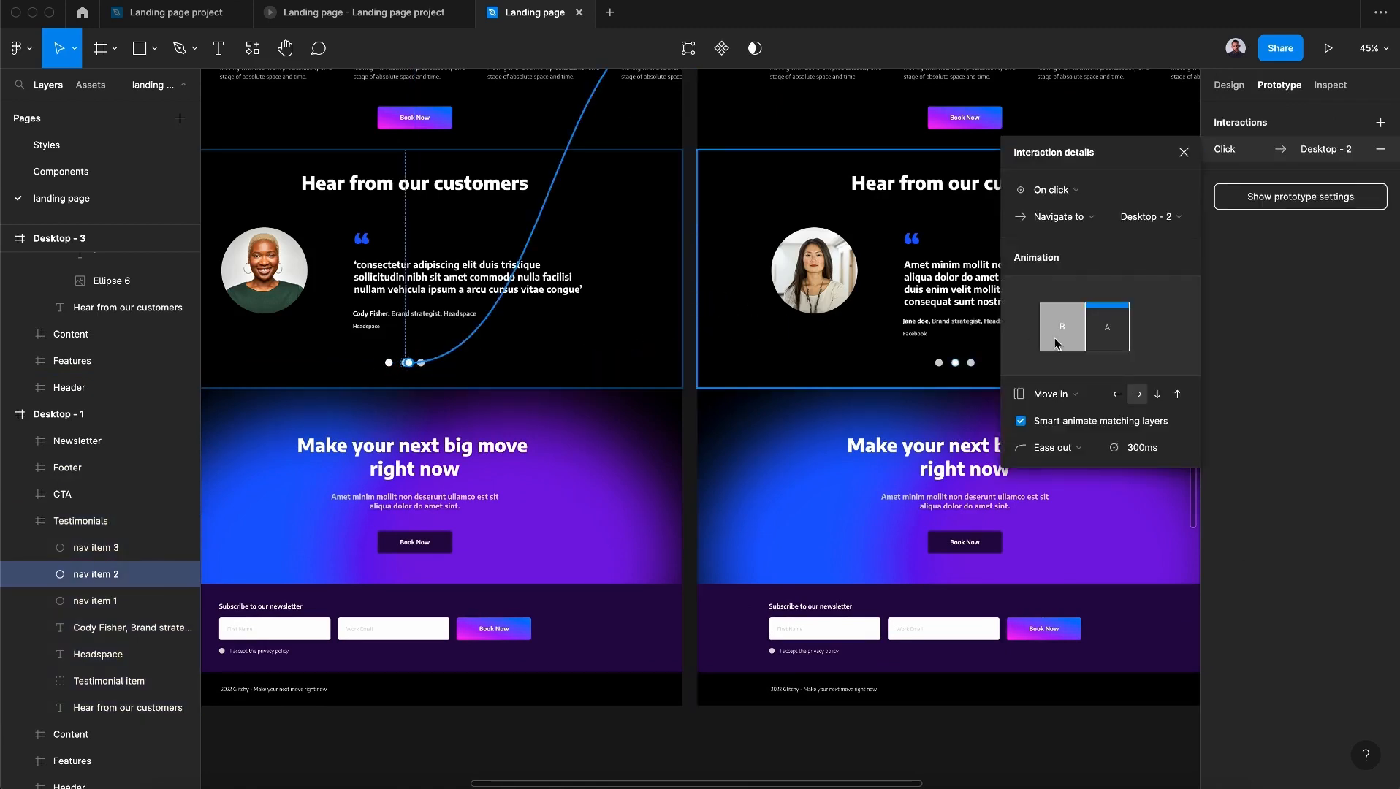
left_click(1118, 396)
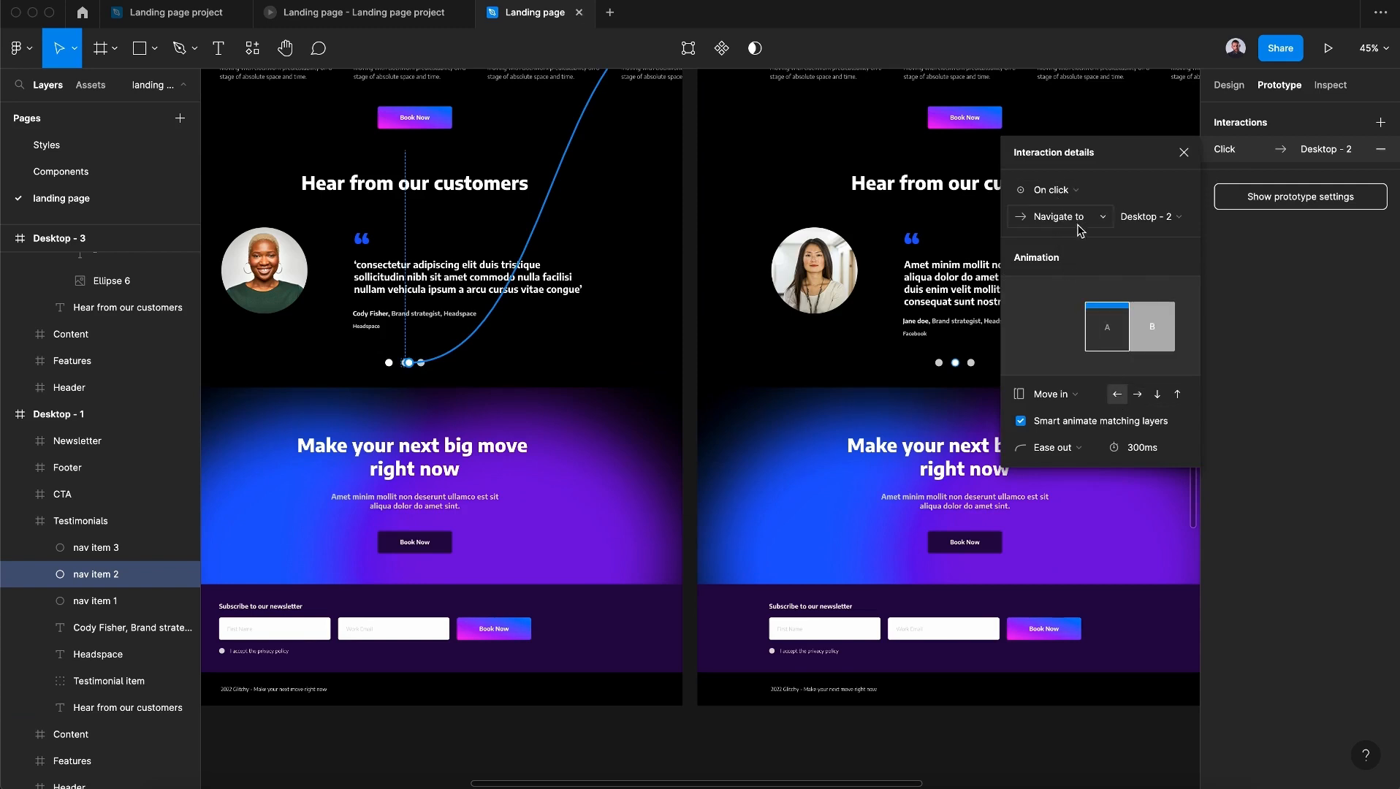
left_click(1184, 216)
key("Escape")
left_click(1117, 404)
left_click(1184, 153)
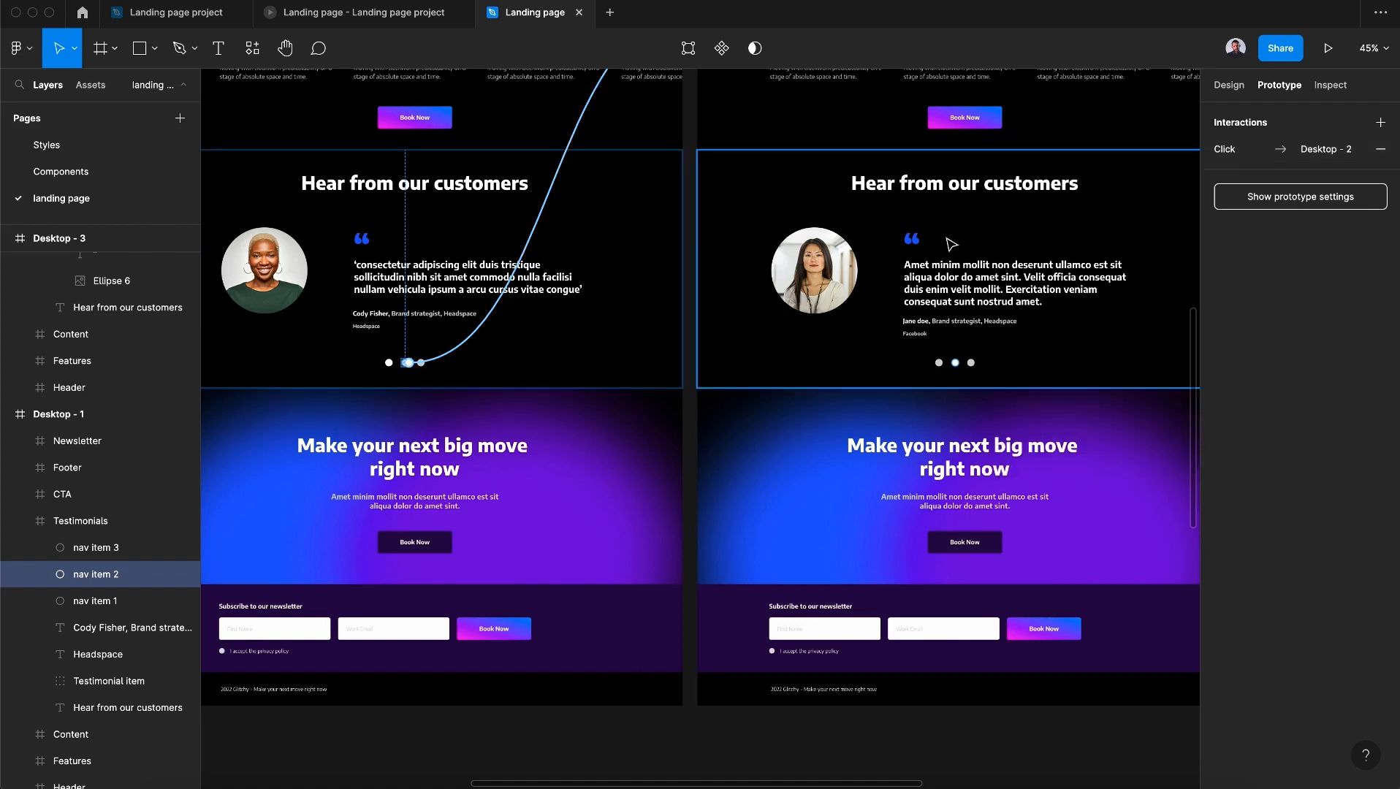
Step: Link nav item 3 in Desktop - 1 to Desktop - 3 with an on-click navigation, keeping the leftward Move in animation
left_click(422, 364)
left_click_drag(422, 364, 1073, 358)
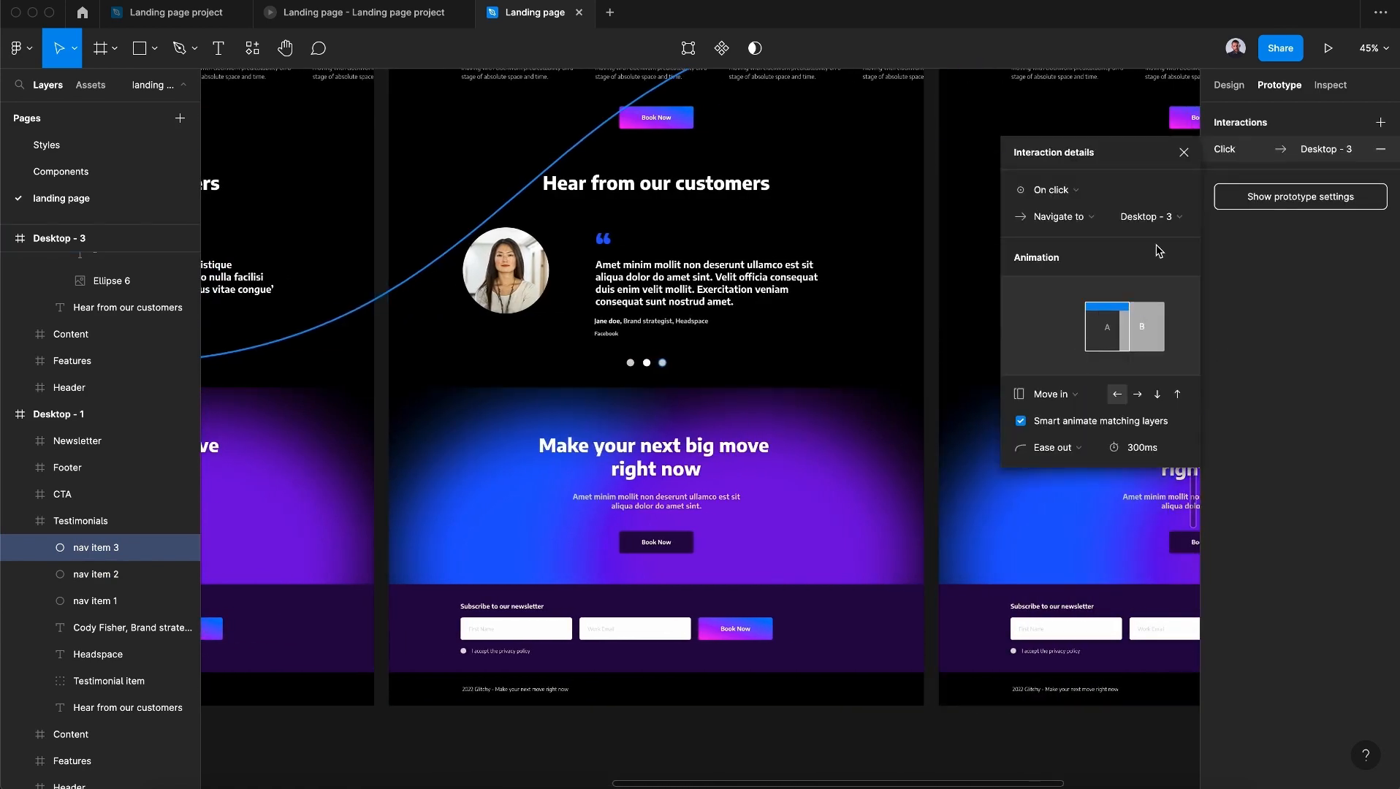
left_click(1159, 221)
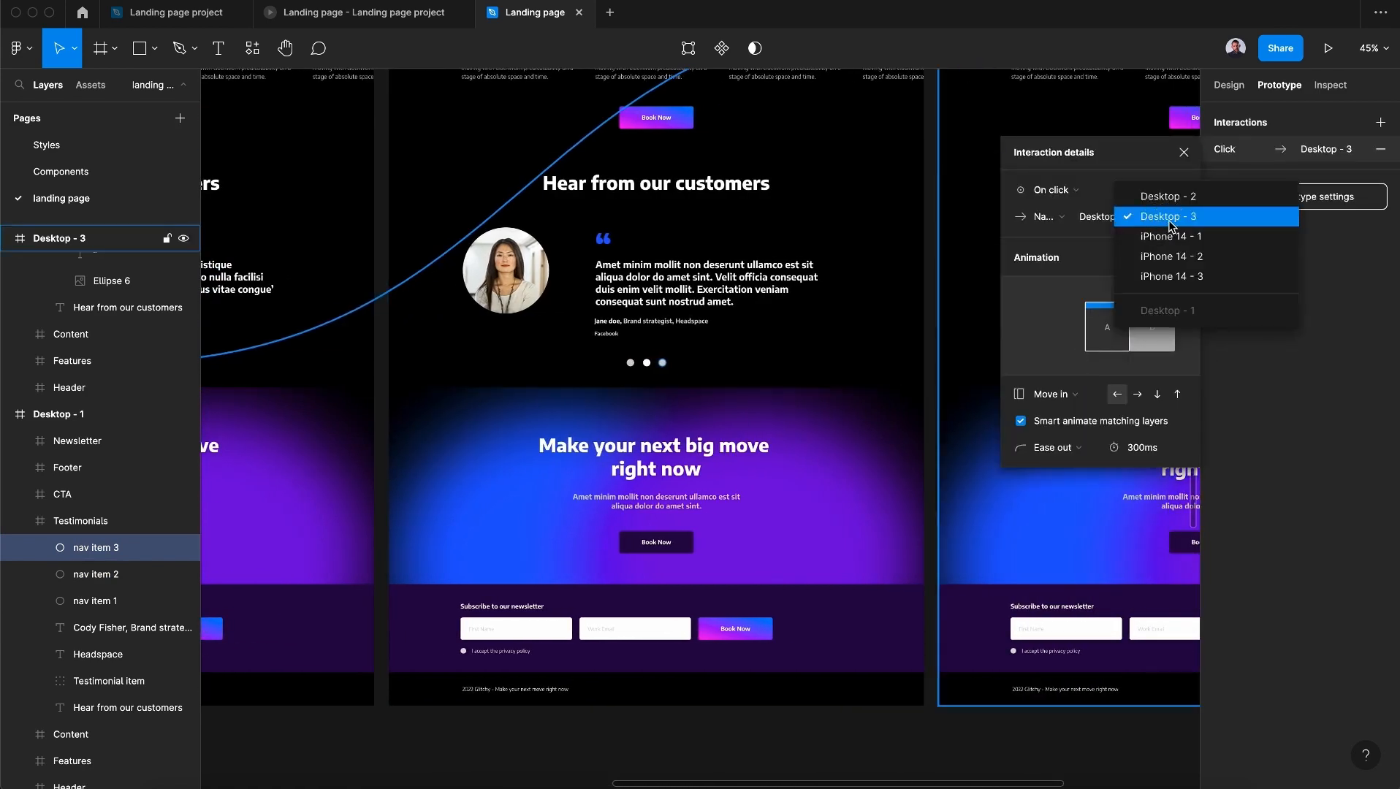
left_click(1169, 219)
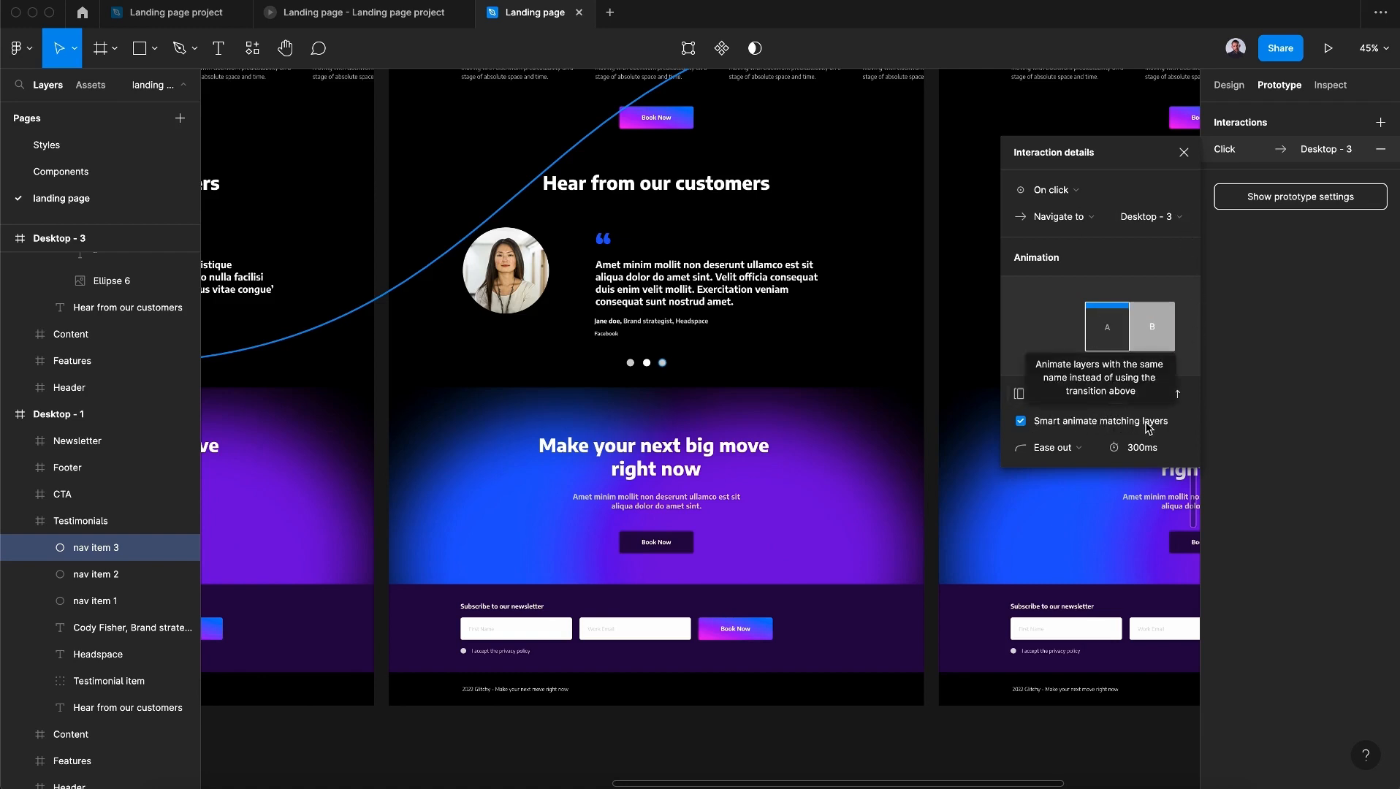
left_click(1041, 397)
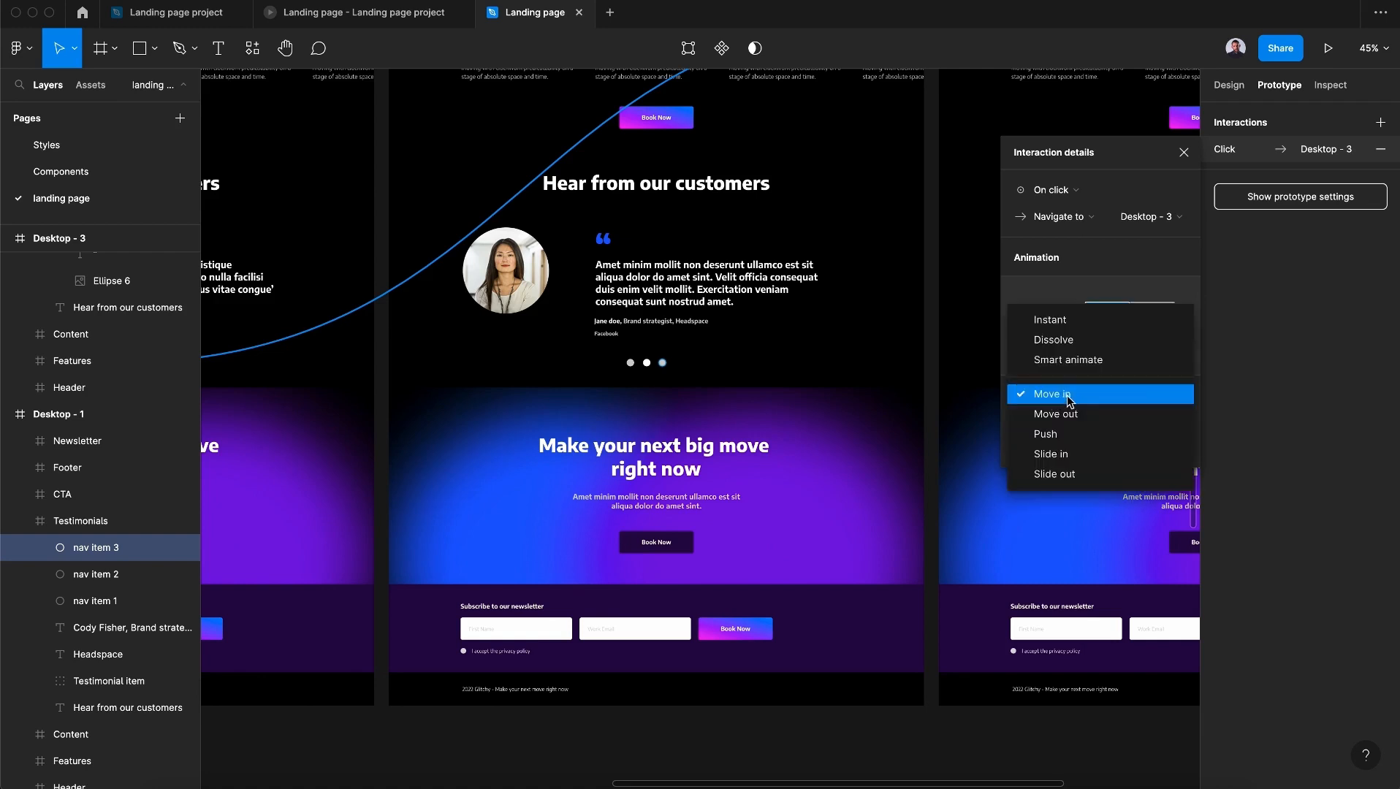
left_click(685, 367)
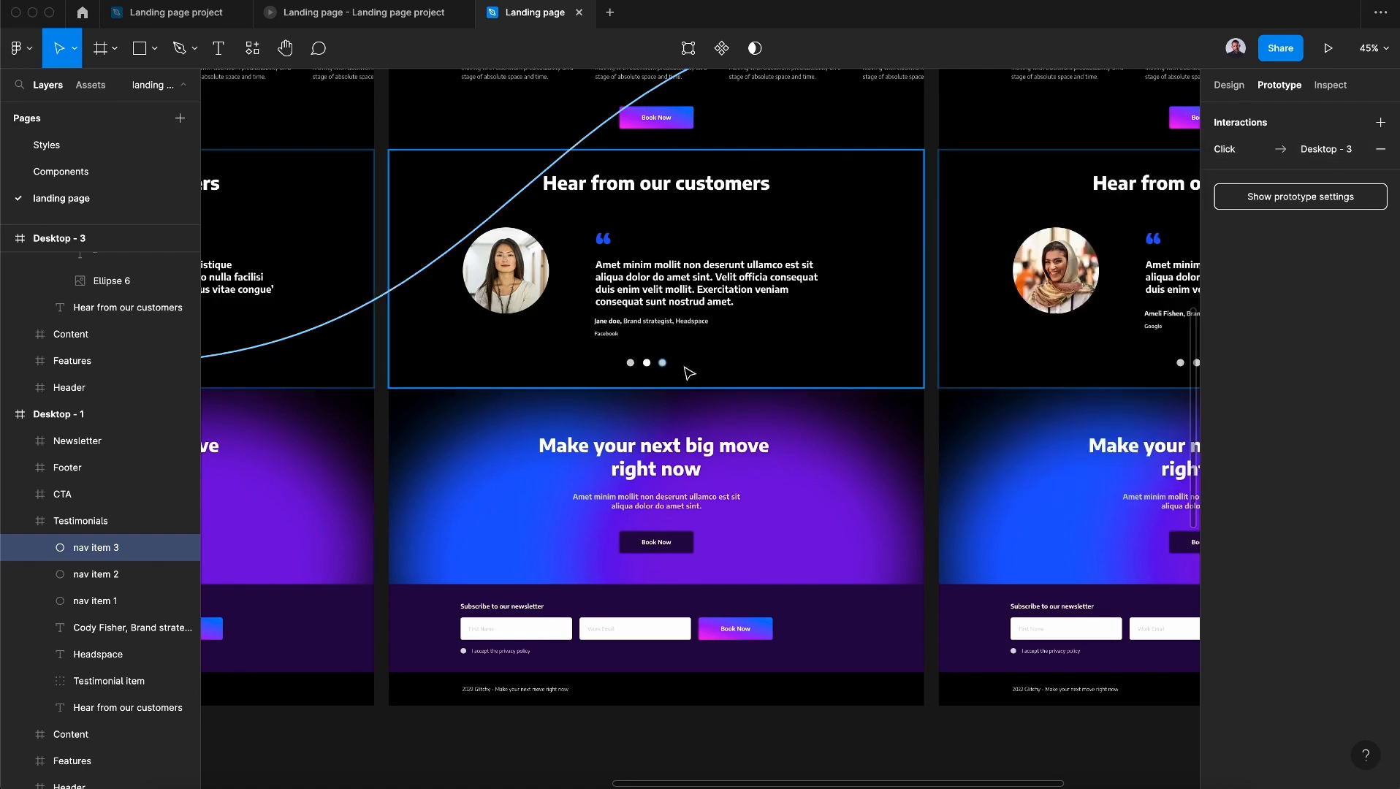
Step: Link nav item 3 in Desktop - 2 to Desktop - 3 on click with the leftward Move in animation
left_click(663, 363)
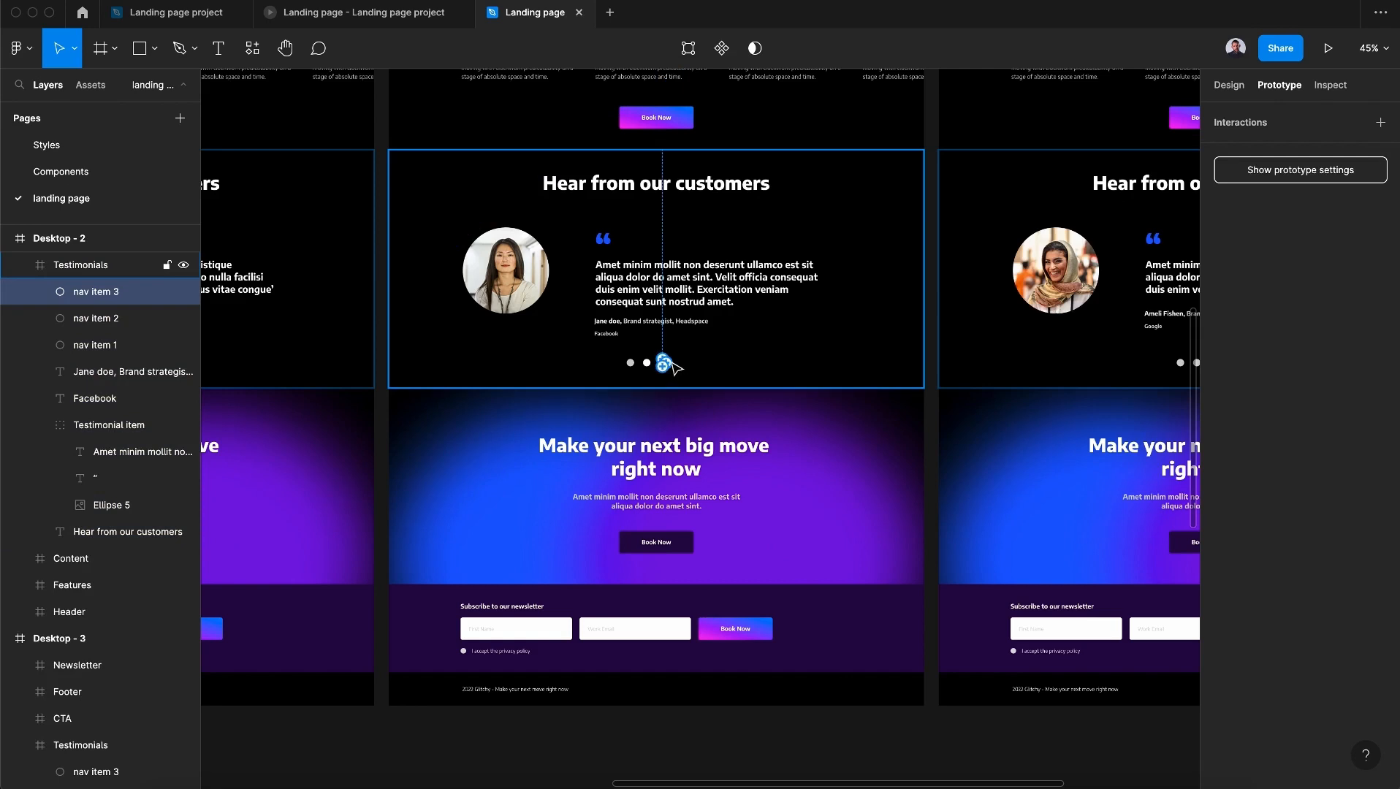
left_click_drag(673, 364, 983, 365)
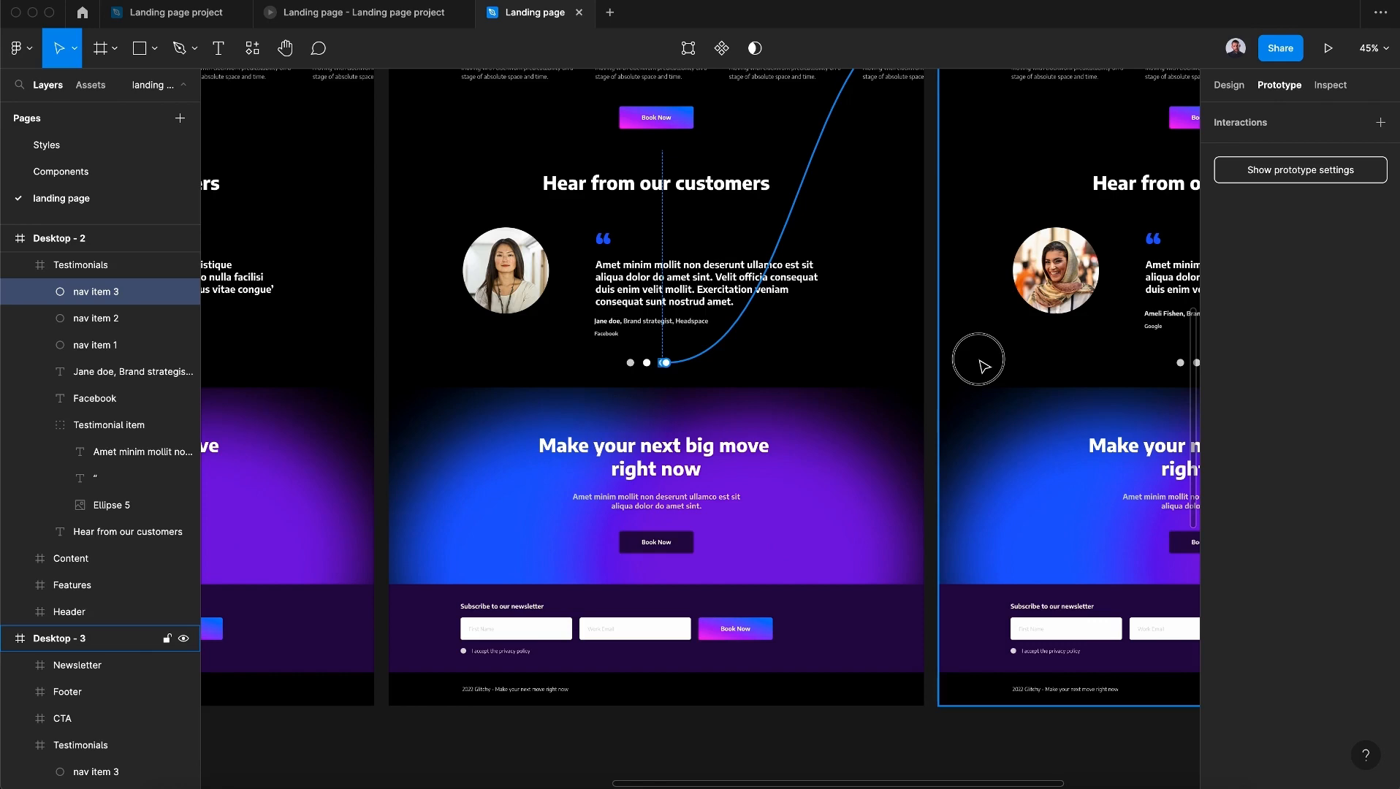
left_click_drag(979, 359, 979, 362)
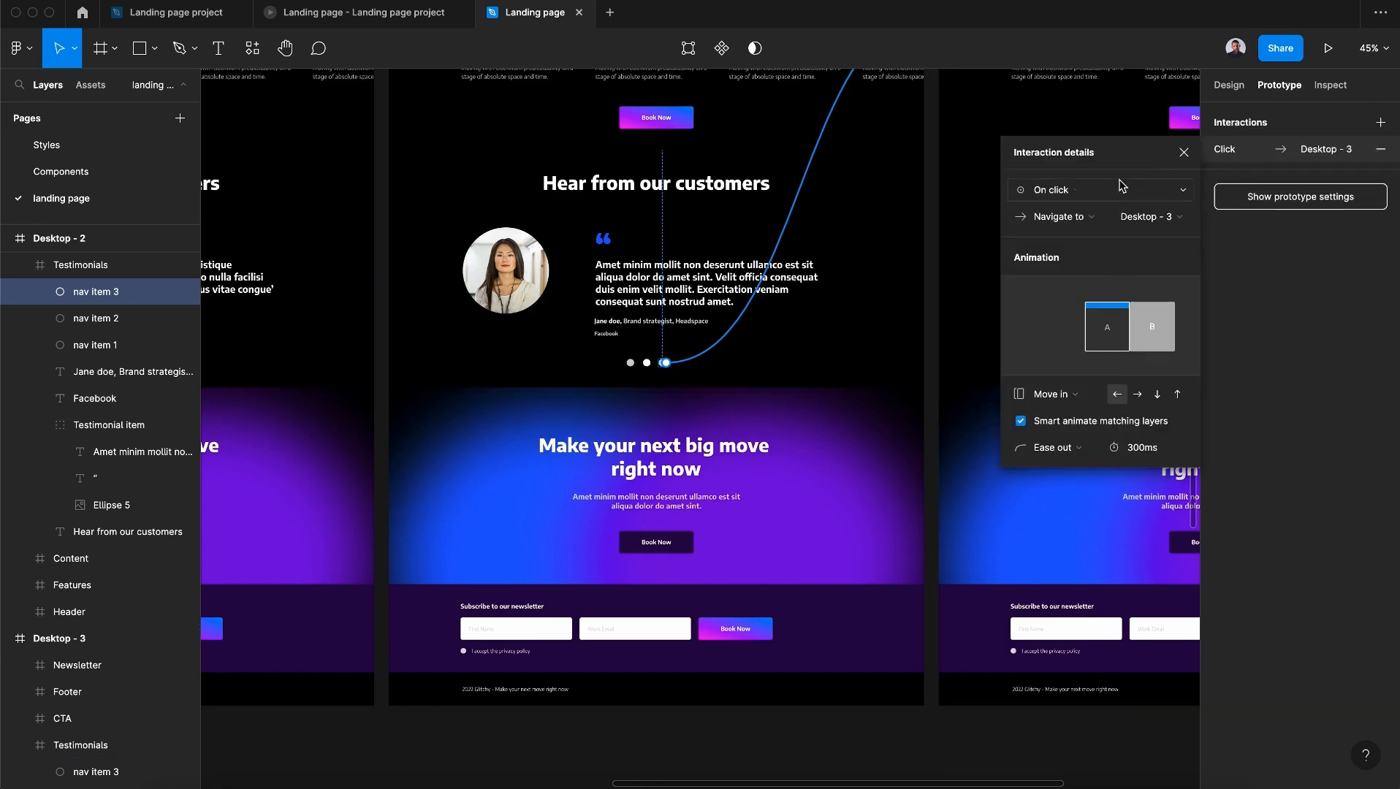
left_click(1141, 218)
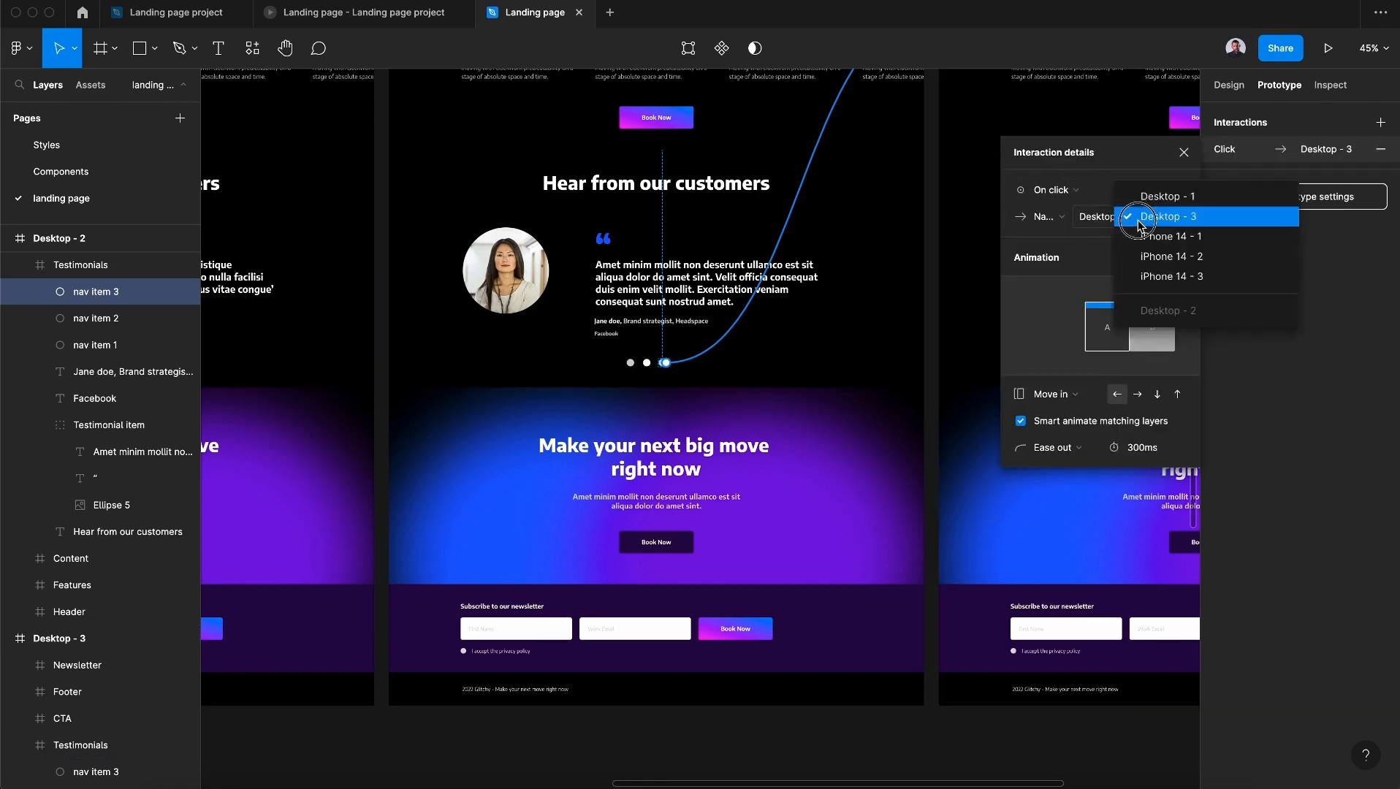
left_click(1141, 223)
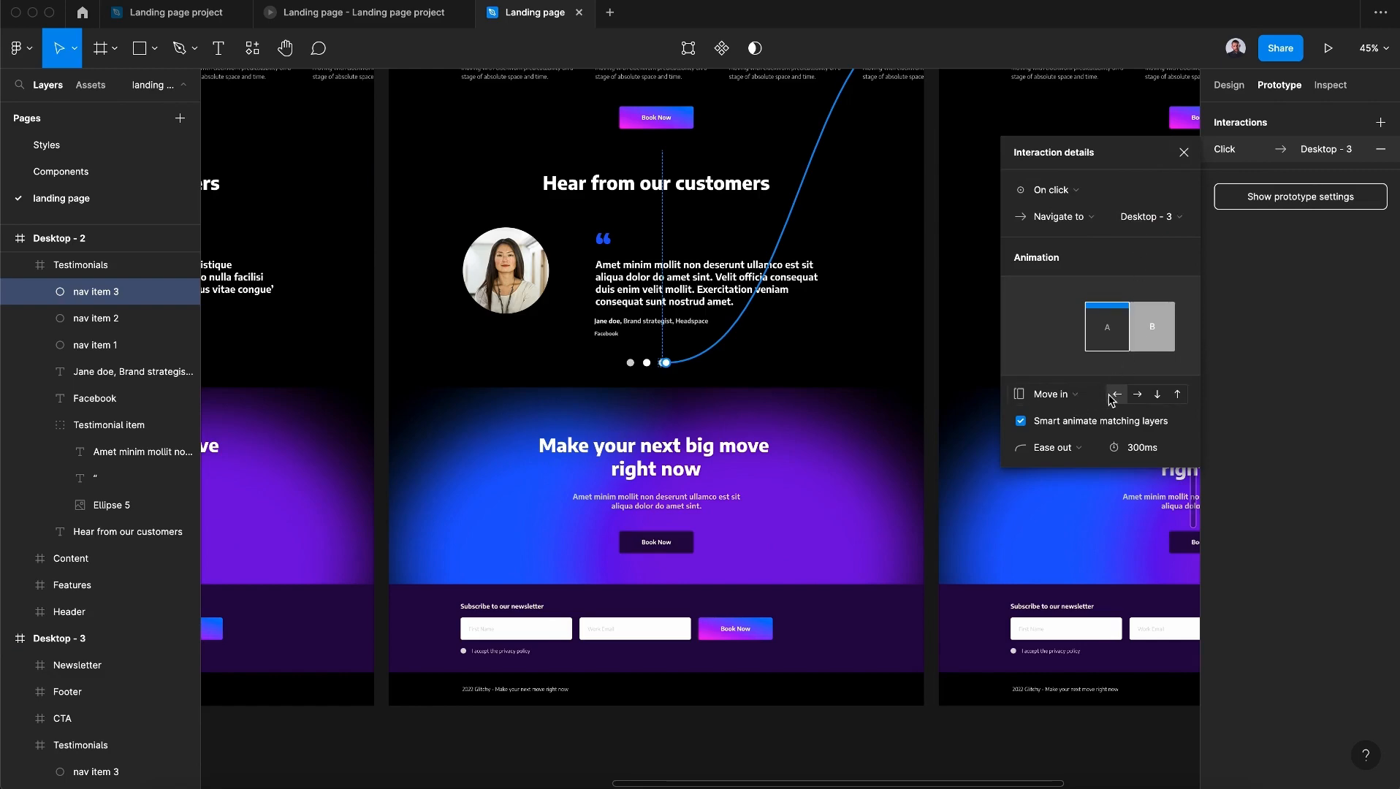
left_click(1184, 152)
Step: Link nav item 1 in Desktop - 2 back to Desktop - 1 on click and set the Move in direction to rightward
scroll(731, 350, "left", 6)
left_click(859, 338)
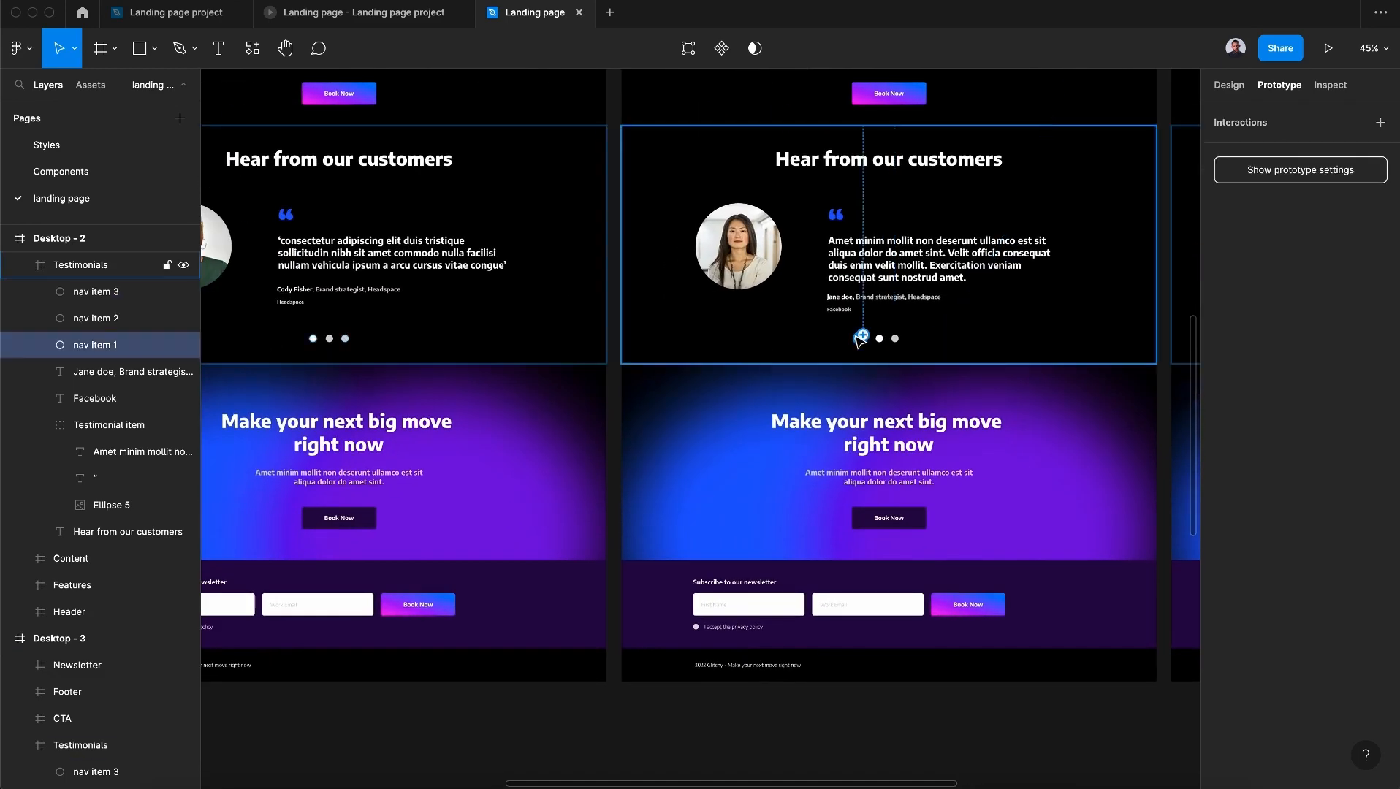
left_click_drag(859, 339, 586, 251)
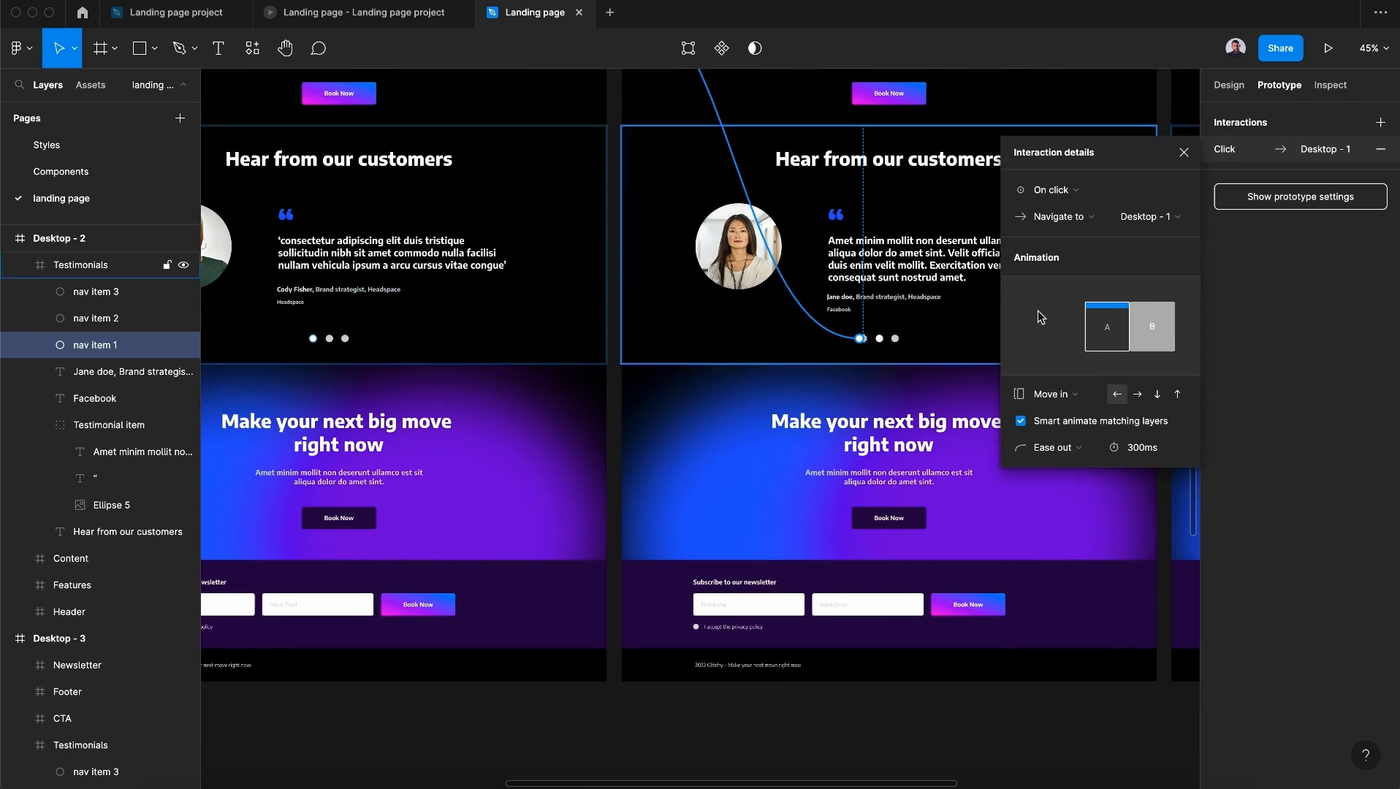
left_click(1142, 399)
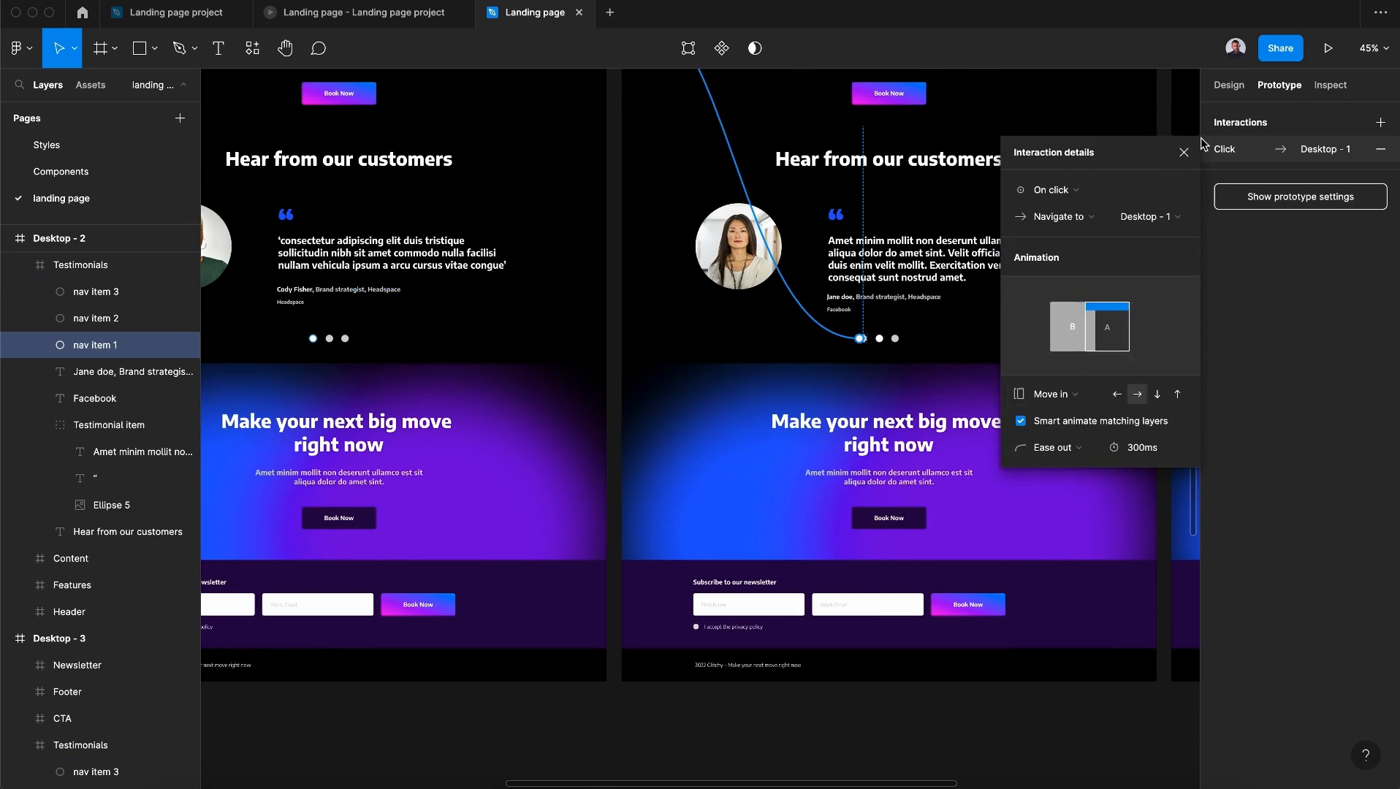
left_click(1184, 152)
Step: Link nav item 1 in Desktop - 3 to Desktop - 1 on click with the rightward Move in animation
scroll(970, 354, "right", 5)
left_click(991, 349)
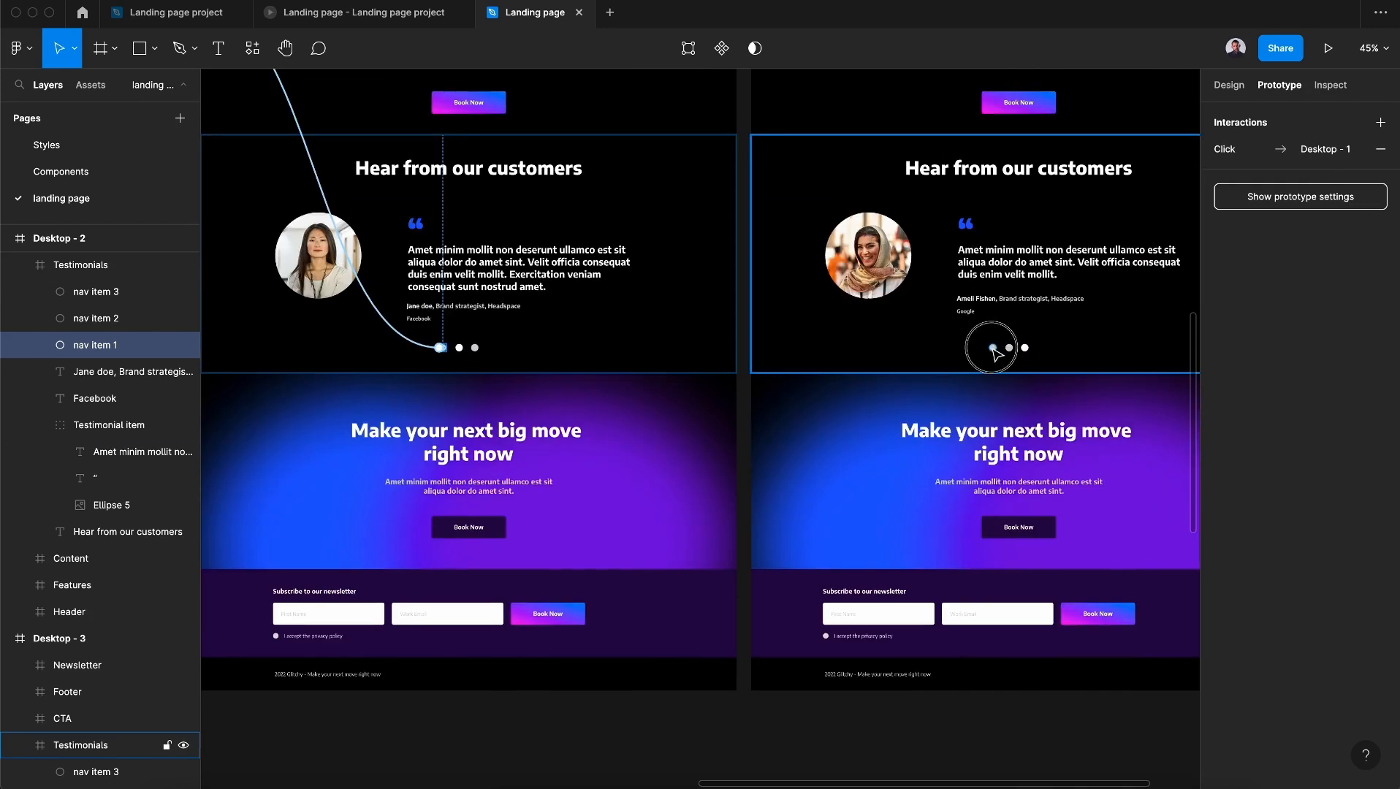
left_click_drag(996, 348, 367, 219)
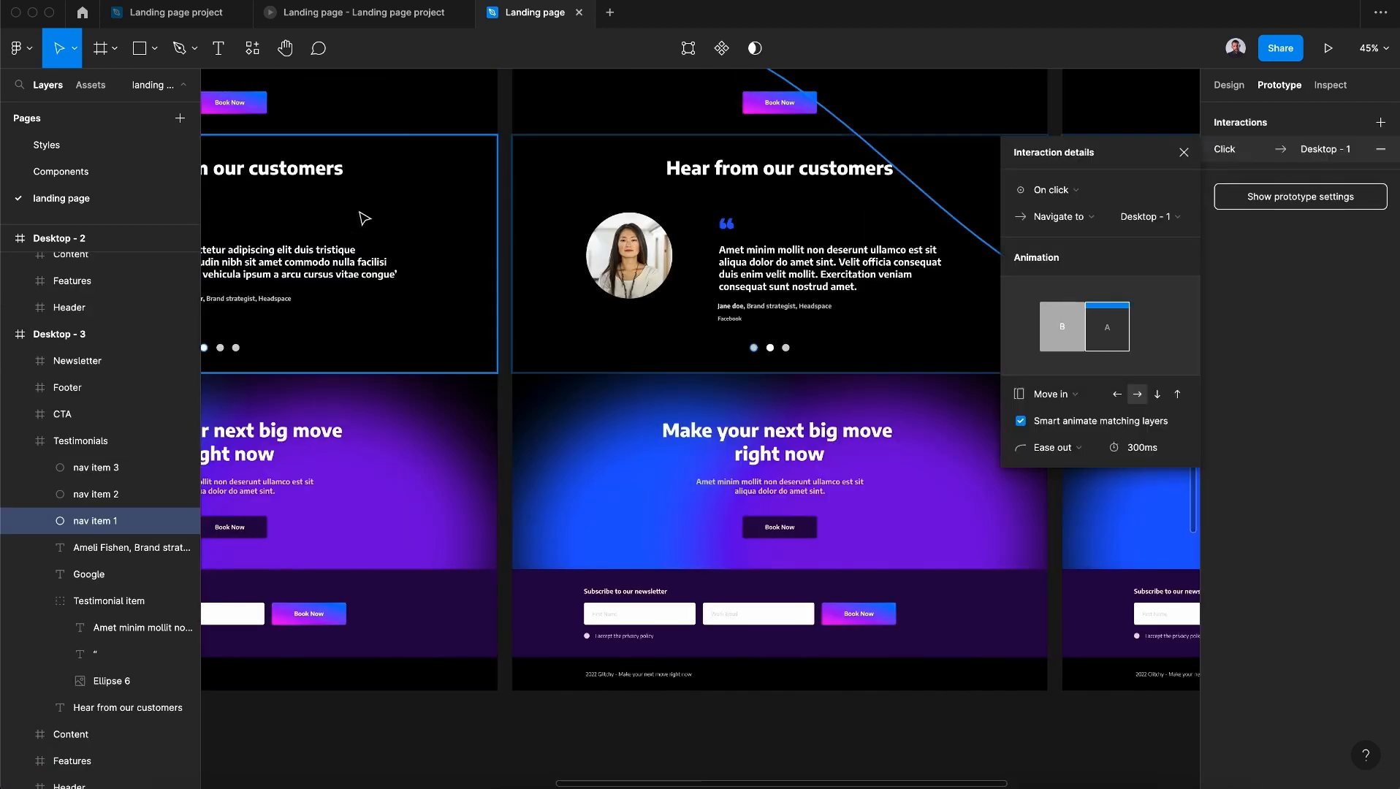
left_click(1182, 153)
Step: Link nav item 2 in Desktop - 3 to Desktop - 2 on click with the rightward Move in animation
scroll(1067, 255, "left", 3)
left_click(967, 337)
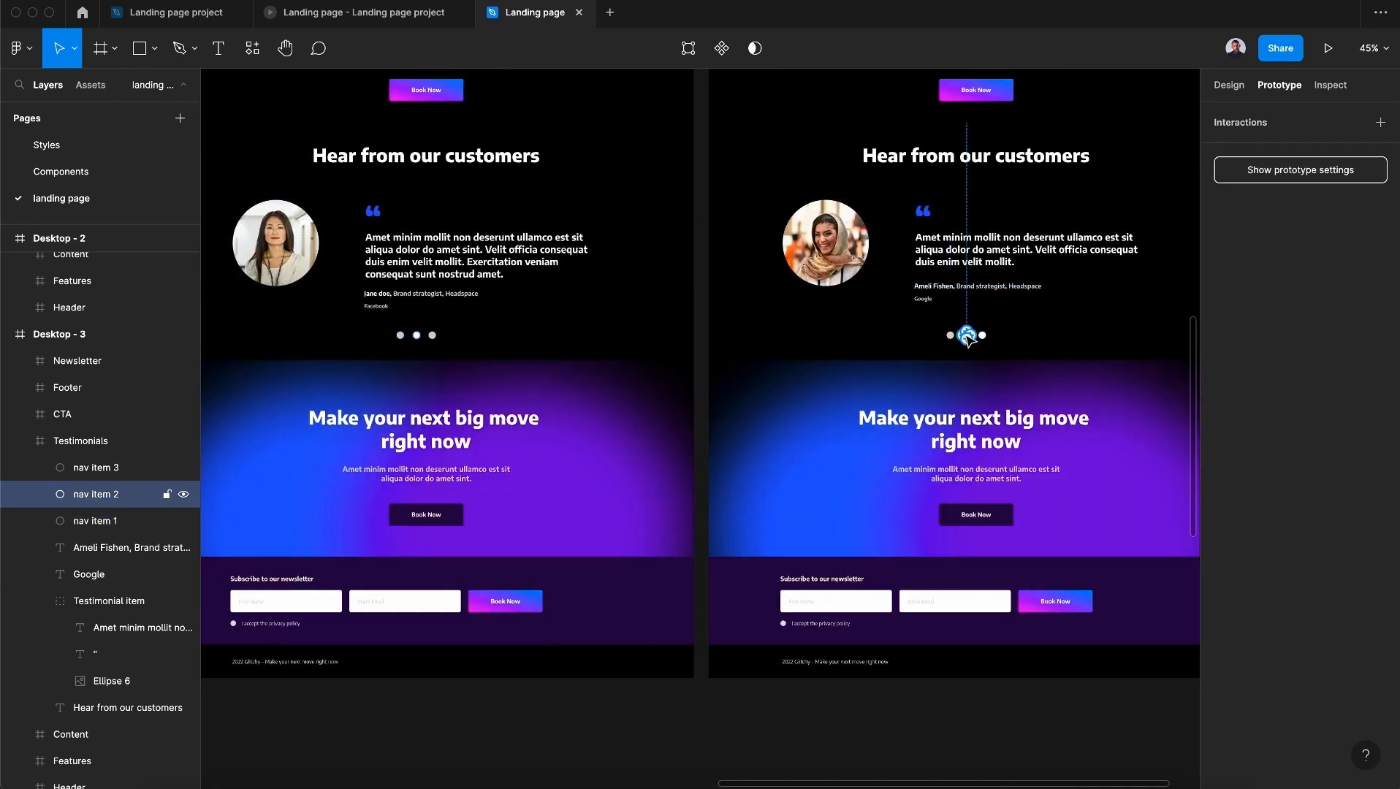
left_click_drag(966, 333, 1055, 263)
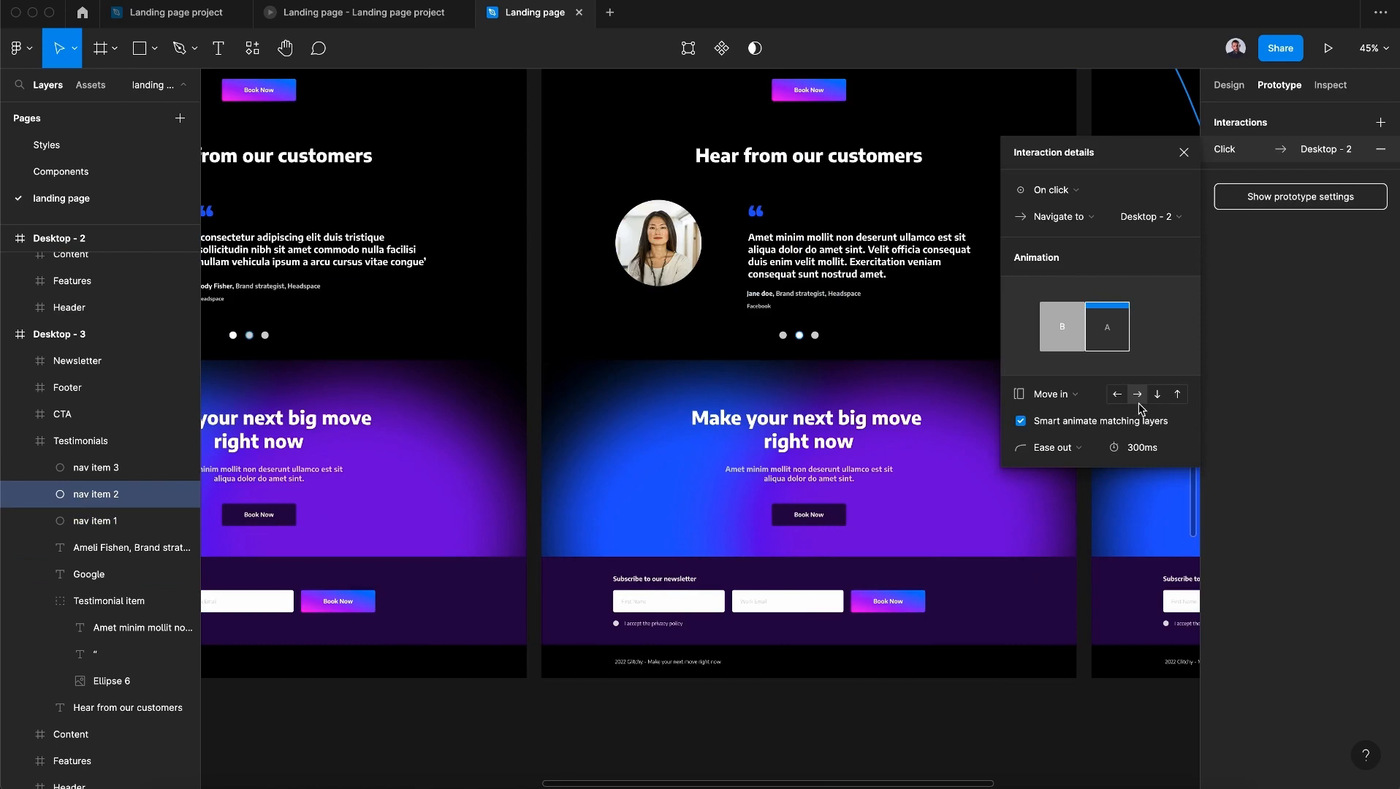
left_click(1184, 152)
Step: Play the Flow 2 prototype and test switching between the three testimonials with the navigation dots
scroll(1040, 271, "down", 5)
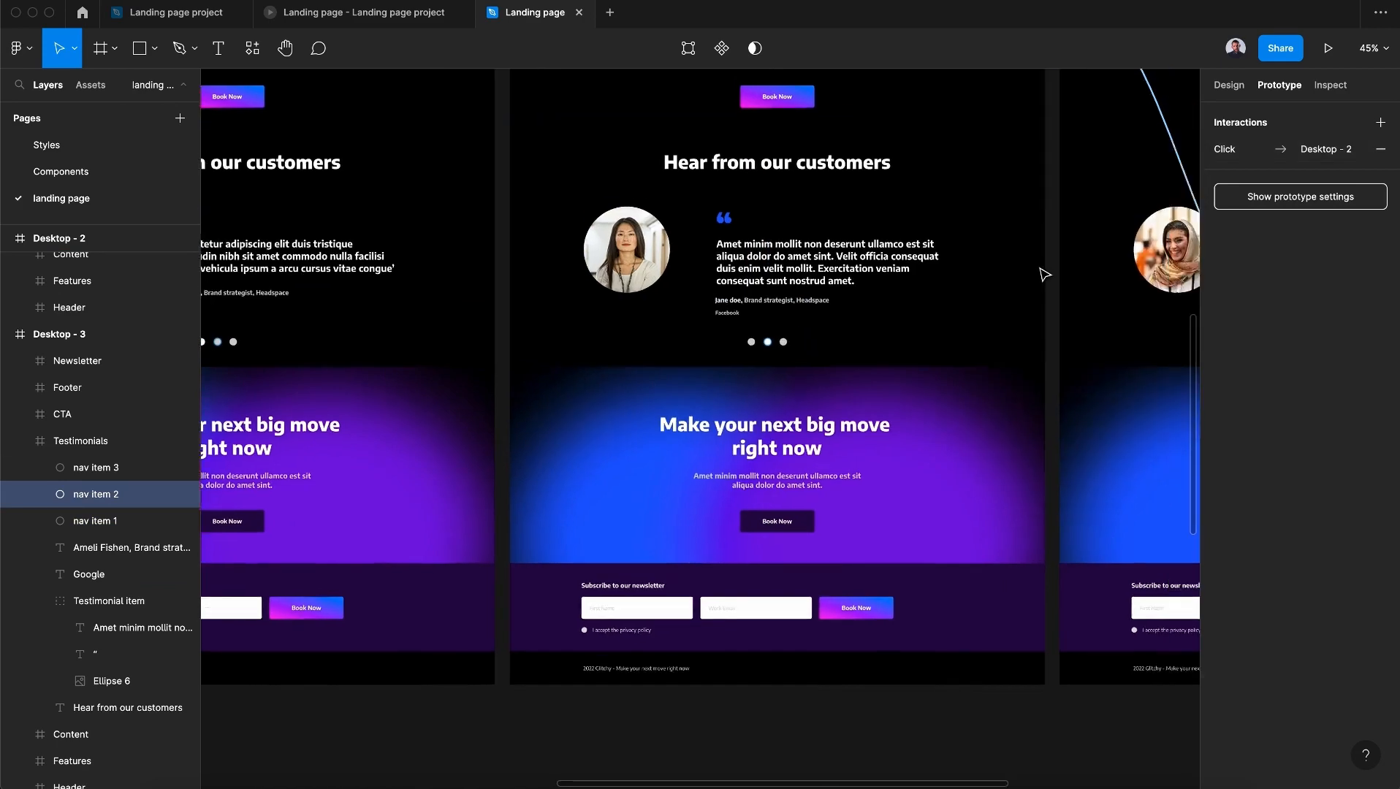
scroll(1041, 274, "down", 3)
key("Escape")
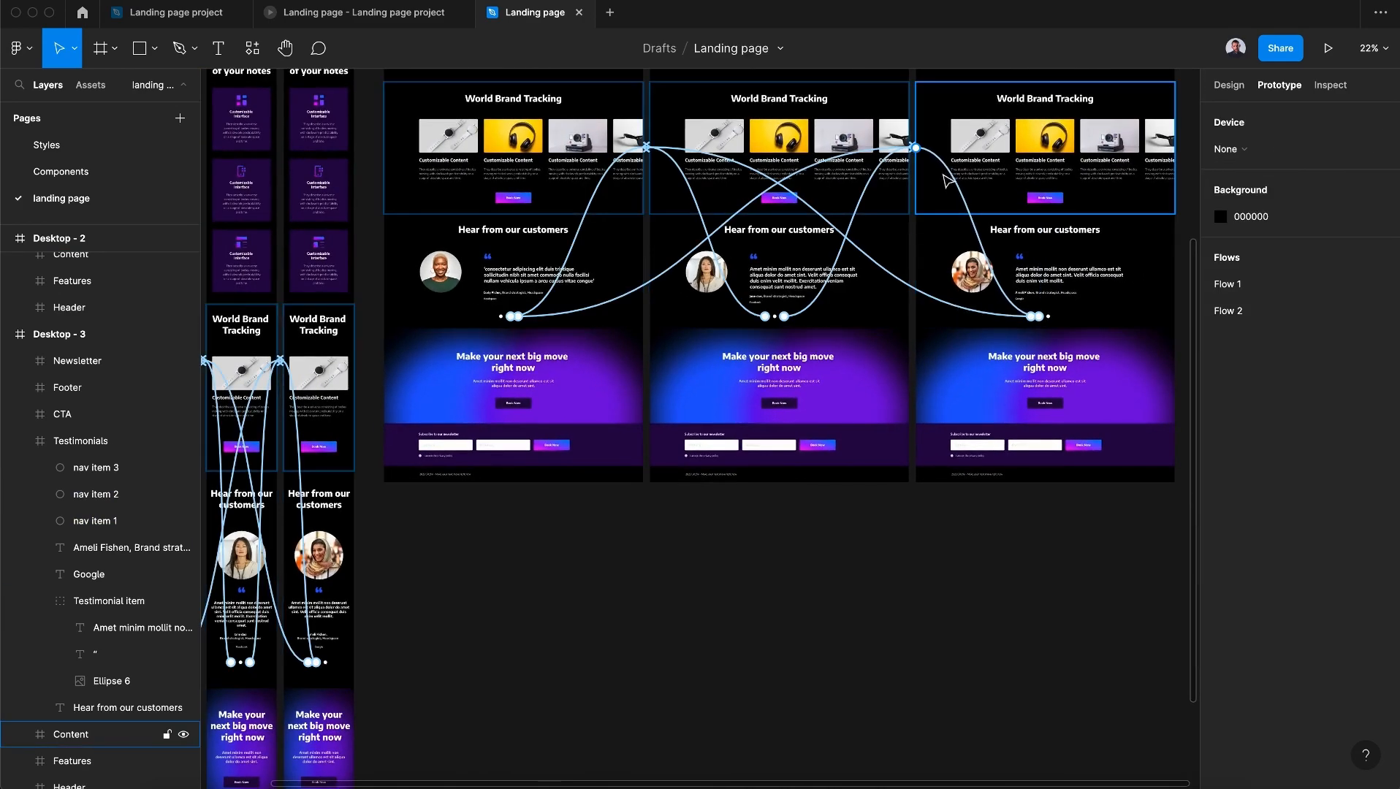
scroll(838, 525, "up", 10)
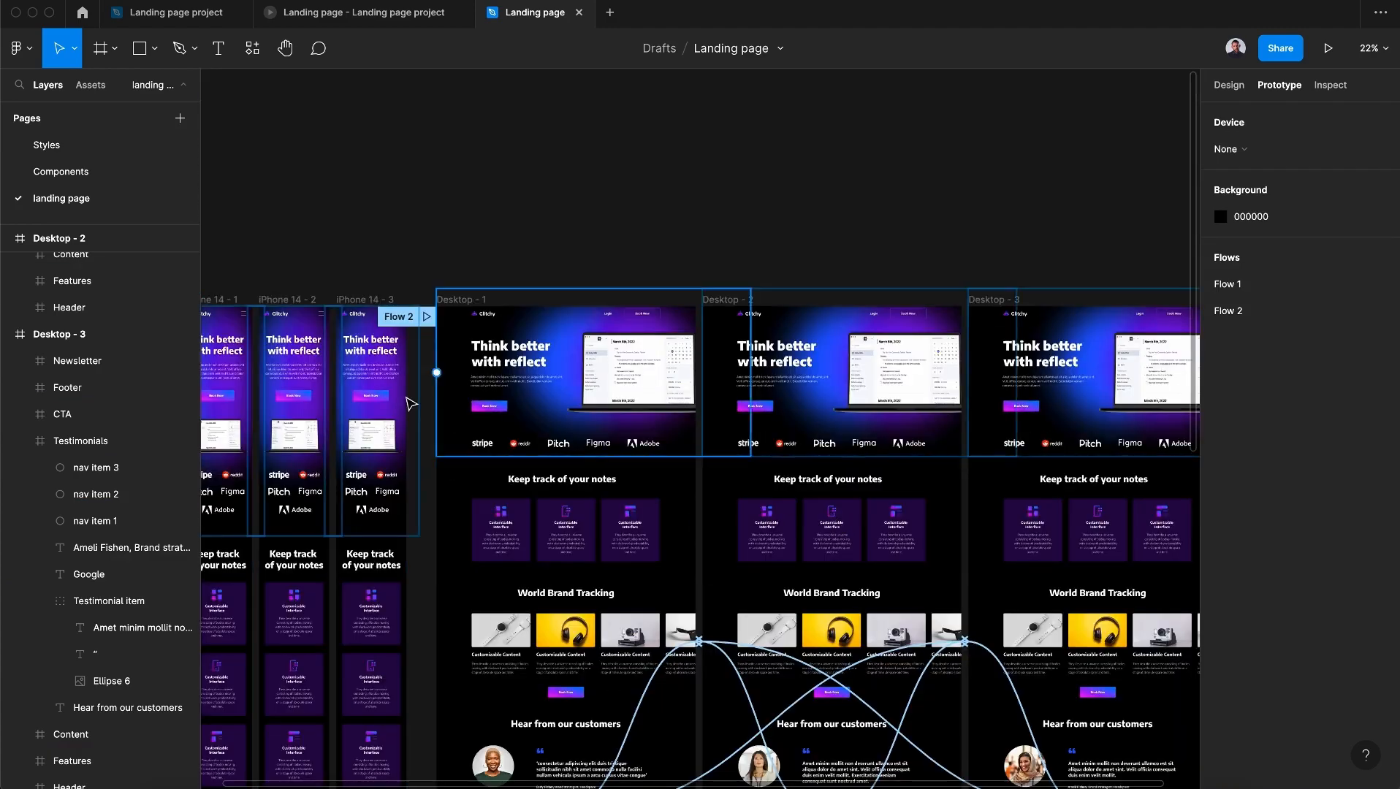
left_click(426, 317)
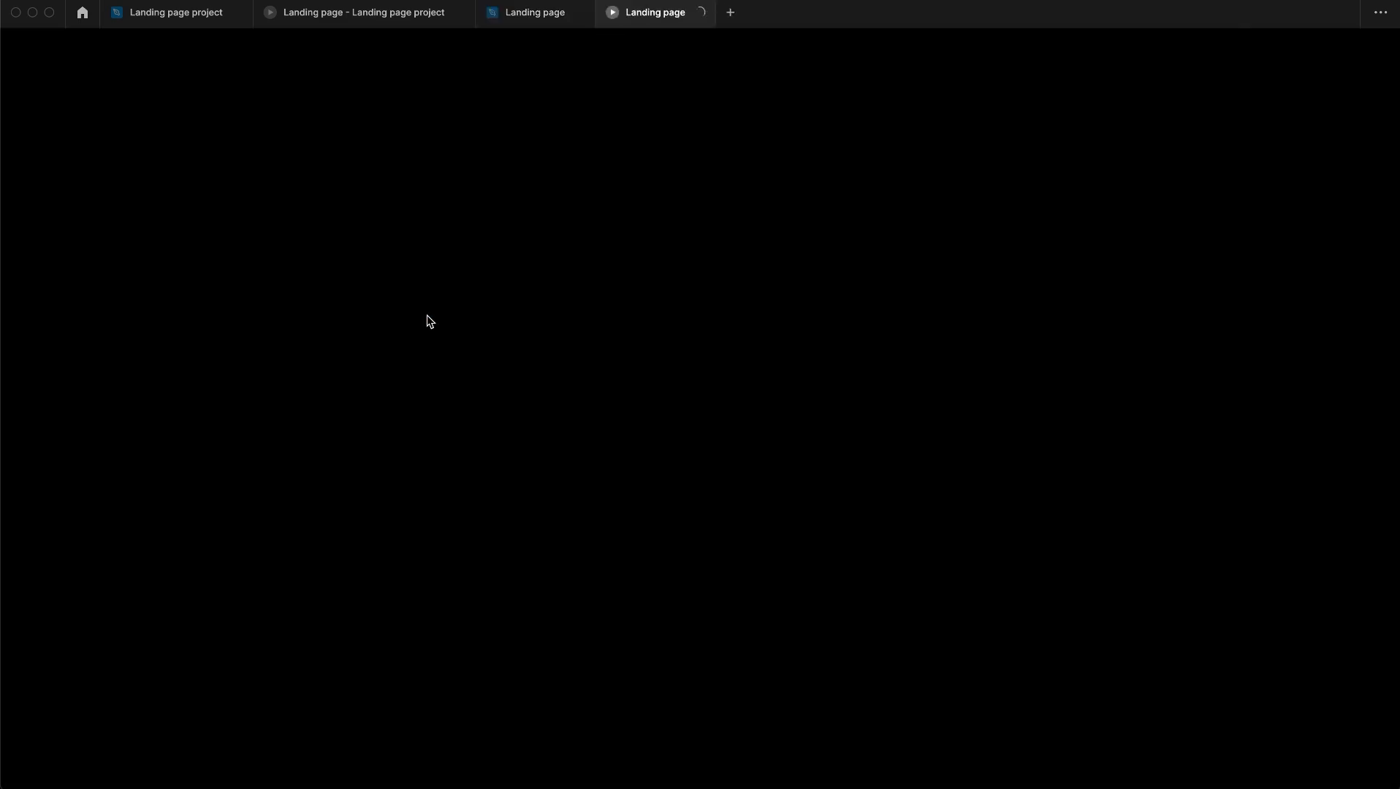
scroll(725, 230, "down", 20)
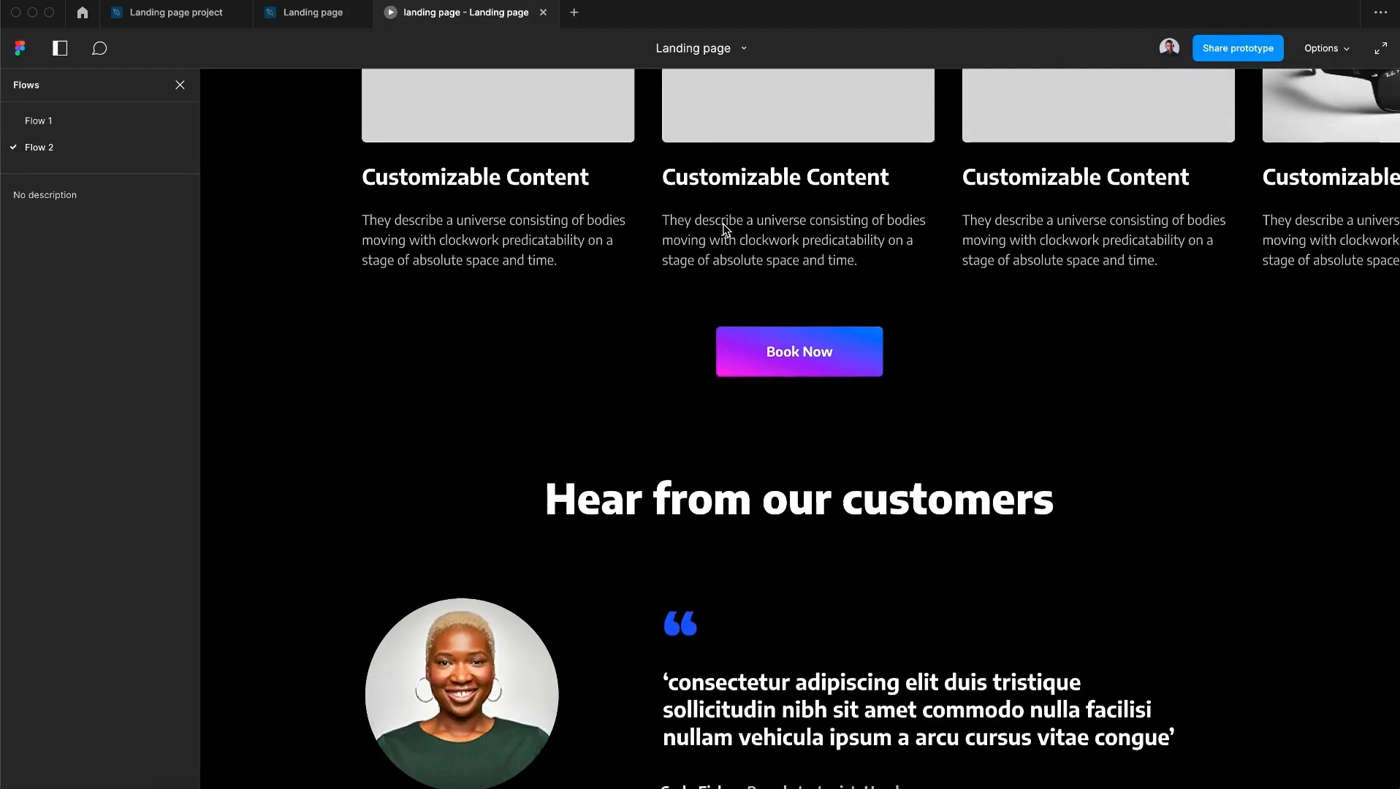
scroll(726, 230, "down", 3)
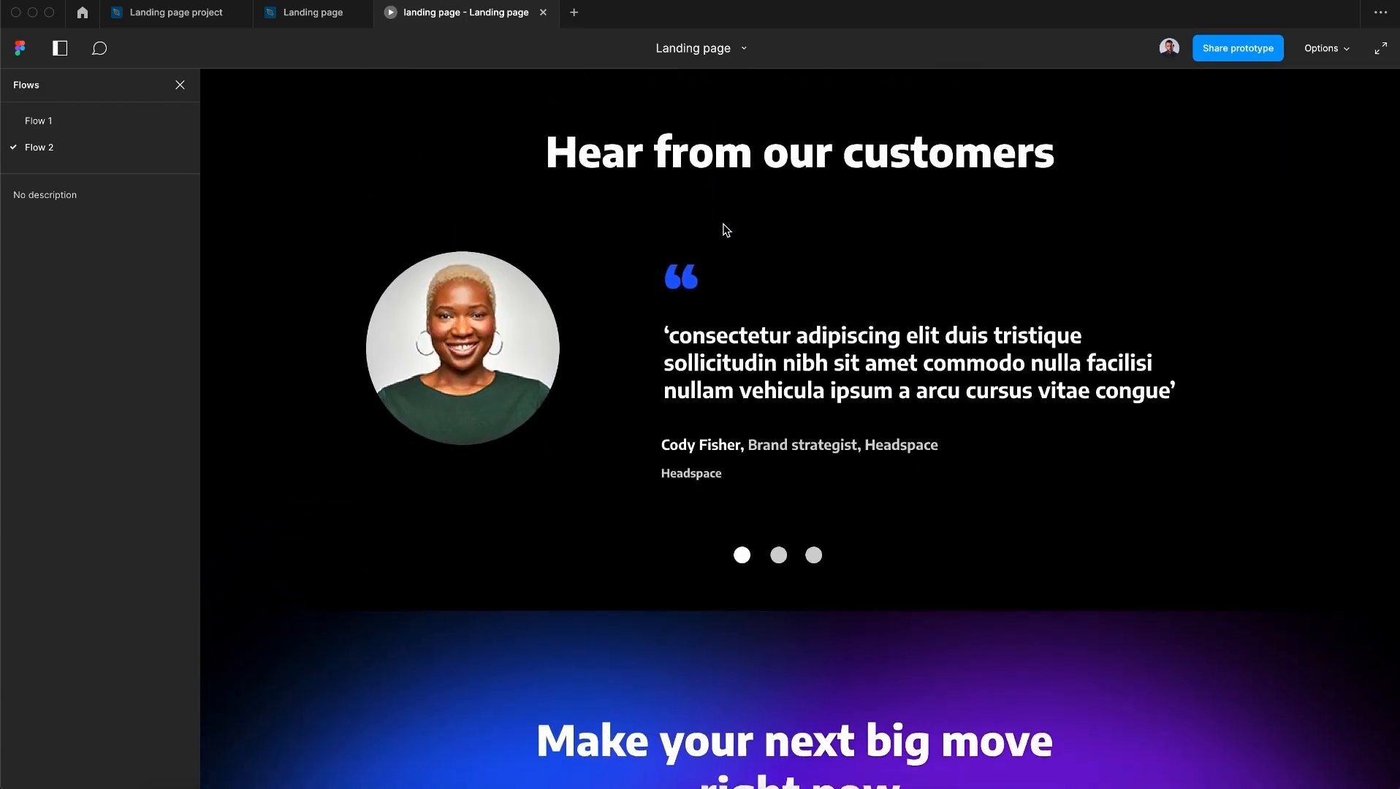
left_click(780, 551)
left_click(815, 551)
left_click(779, 553)
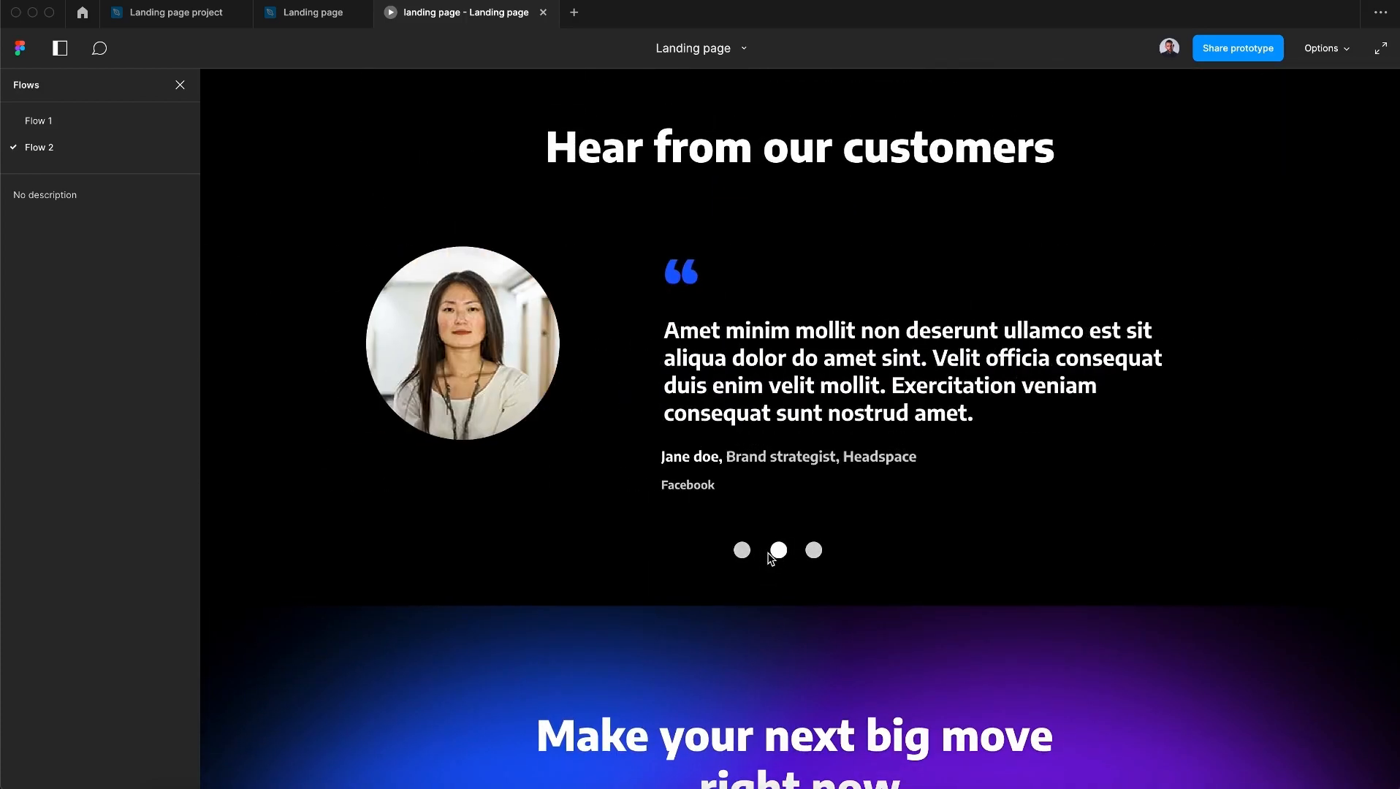
left_click(744, 551)
left_click(815, 551)
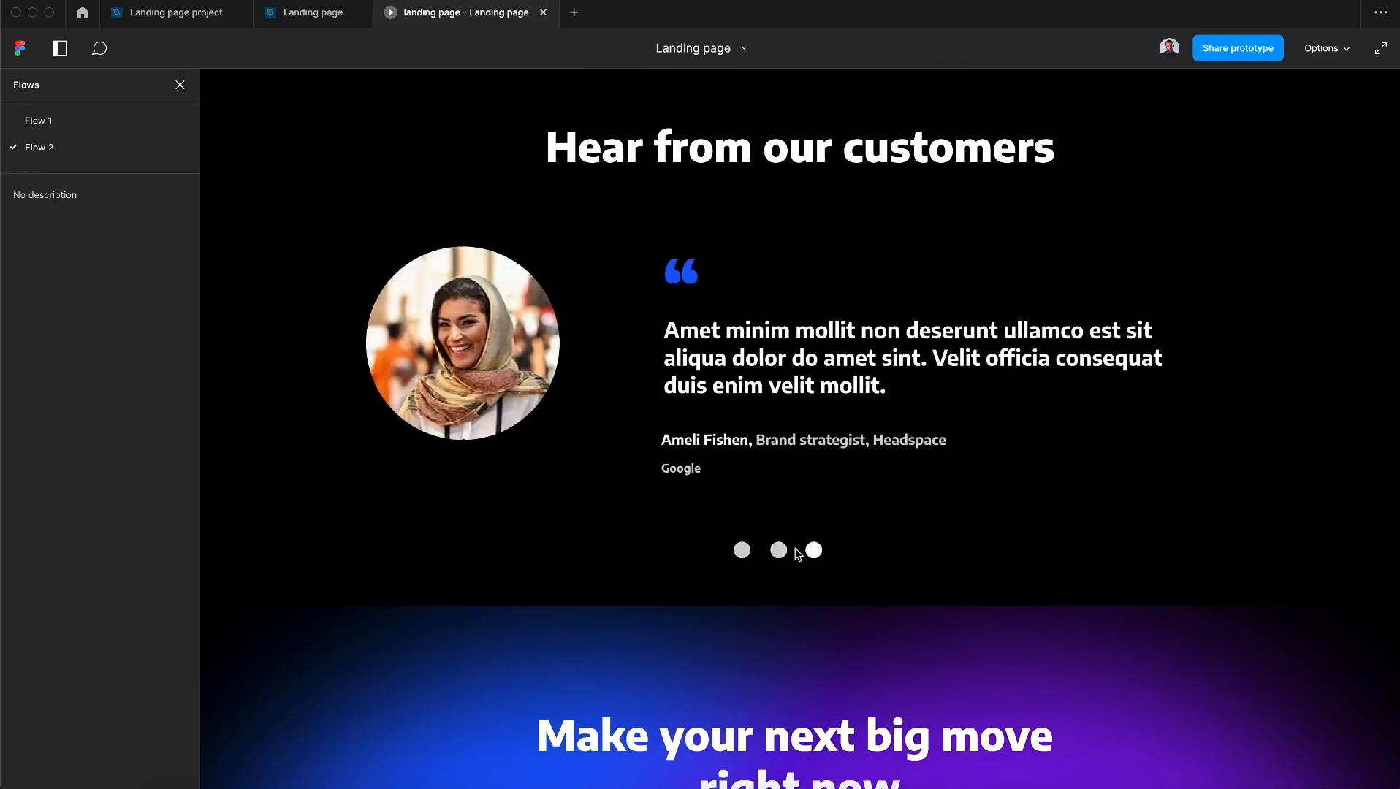
Step: Return to the Landing page design file and fit all mobile and desktop frames in view with nothing selected
left_click(313, 13)
key("shift+1")
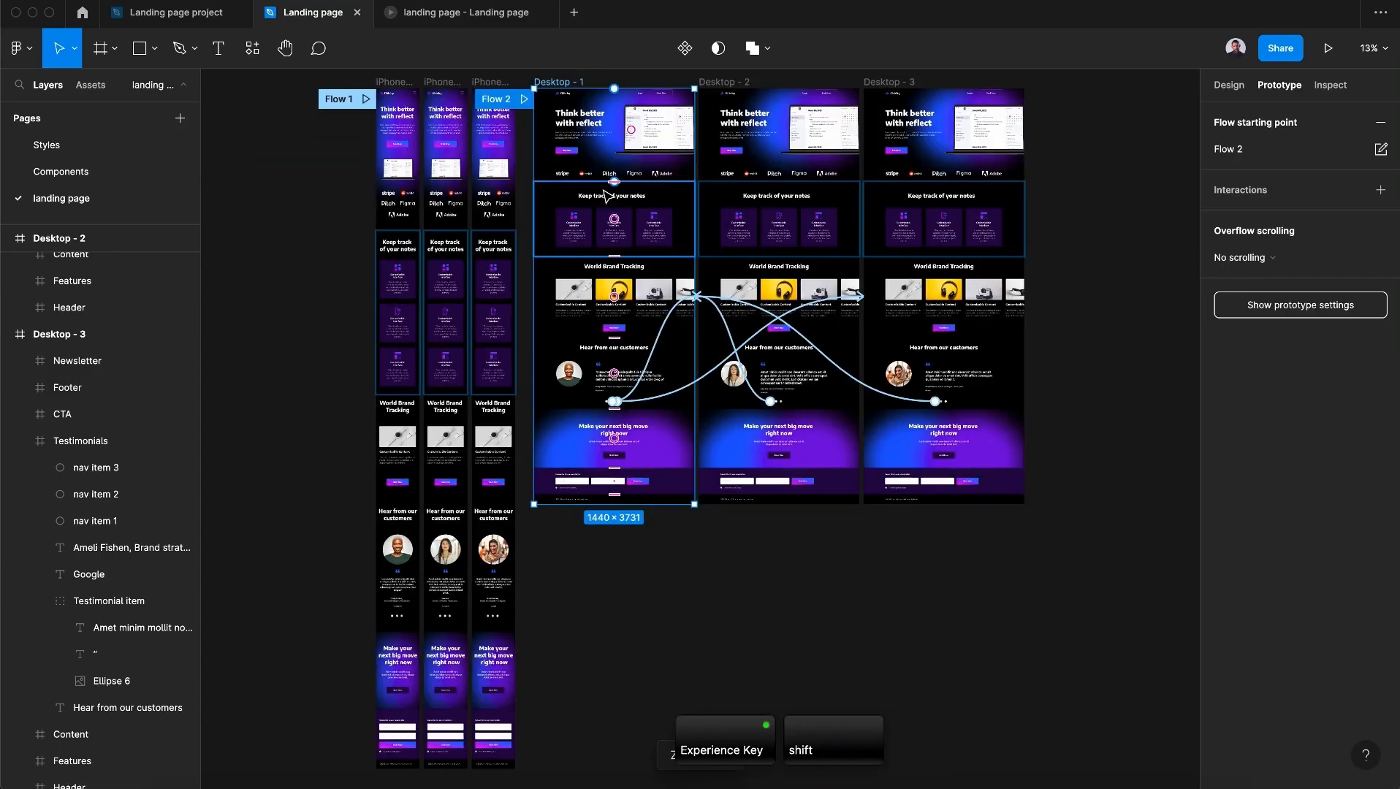
left_click(909, 629)
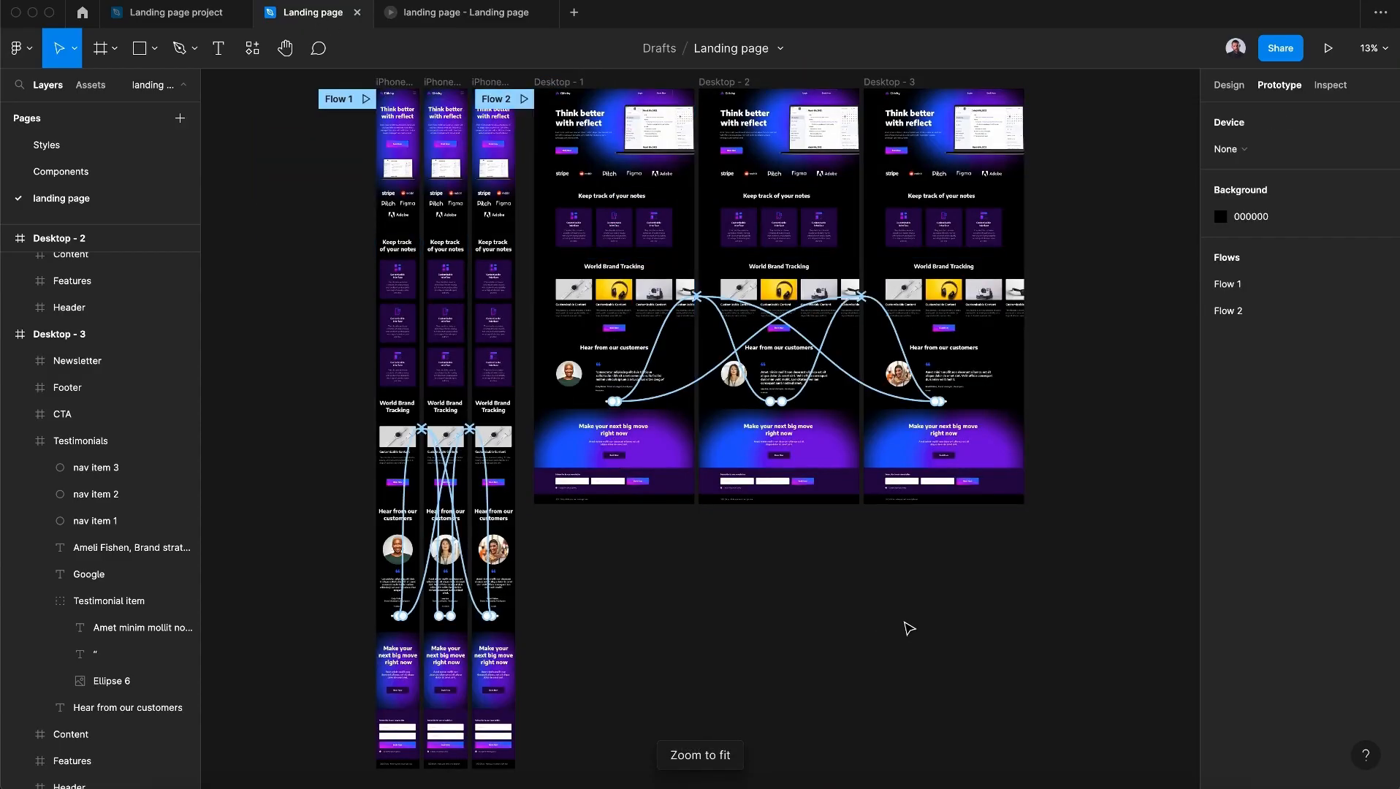